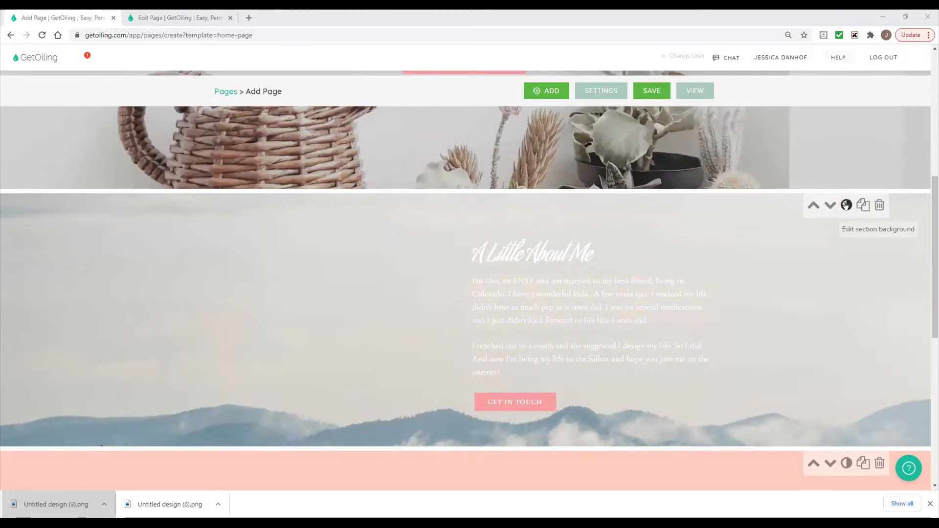
Set the background image coverage of the "A Little About Me" section to Contain and apply the background settings.
left_click(846, 205)
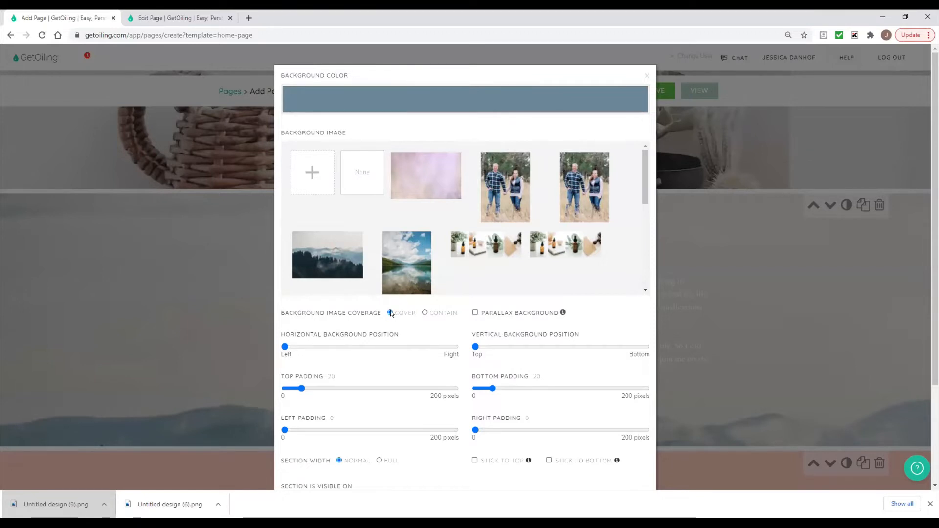
left_click(424, 313)
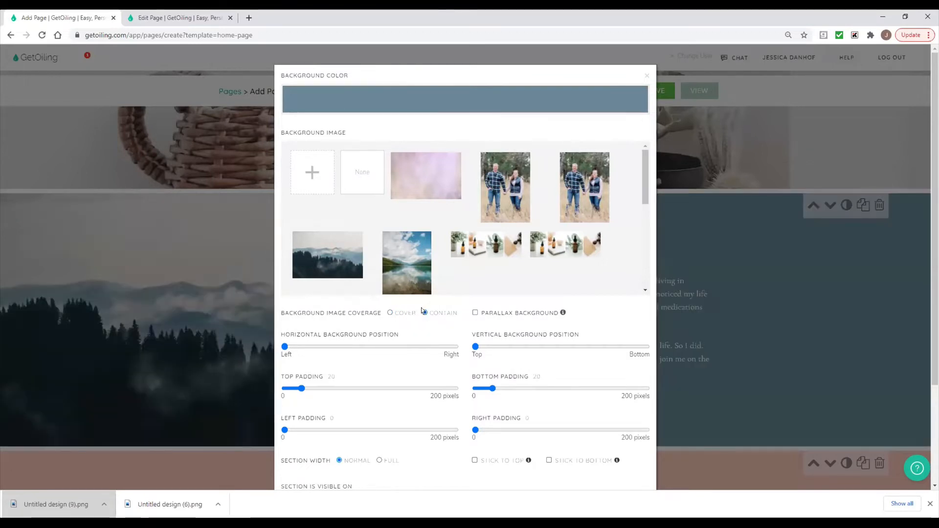
scroll(631, 325, "down", 3)
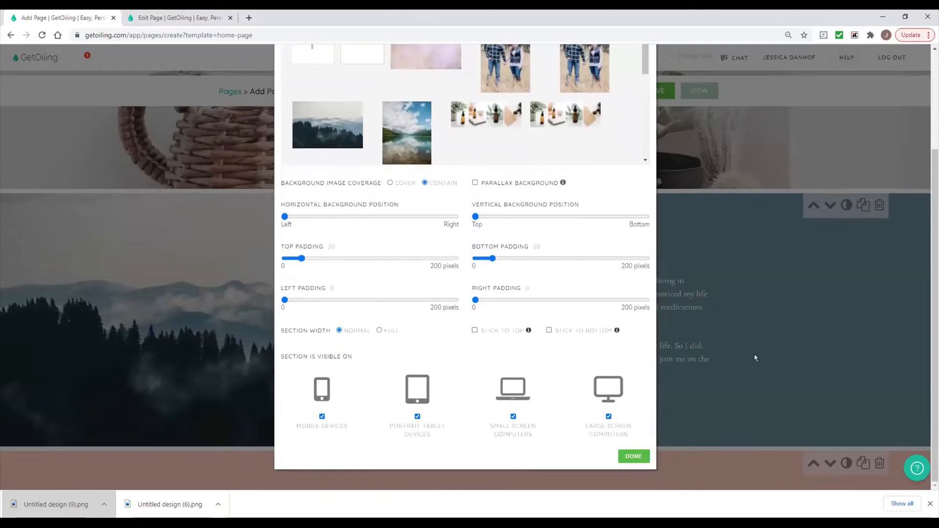
scroll(776, 315, "up", 3)
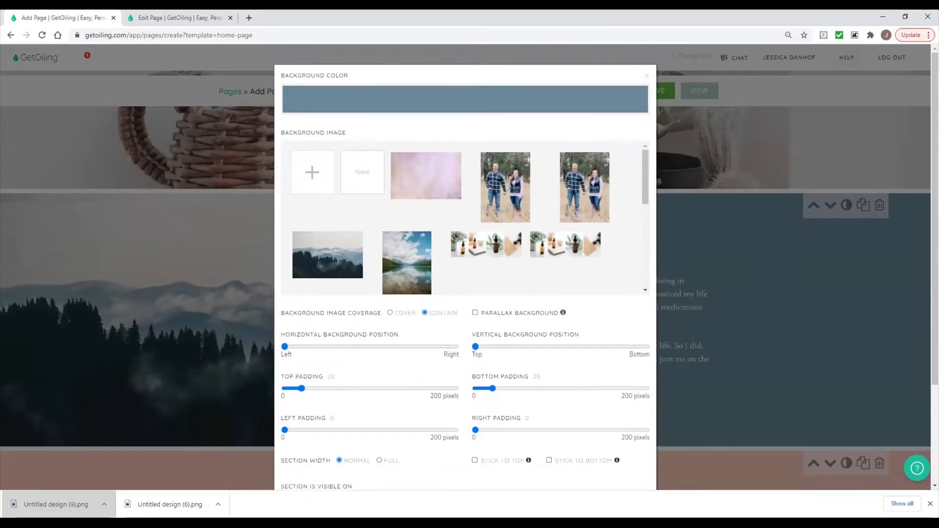
scroll(631, 440, "down", 3)
left_click(632, 454)
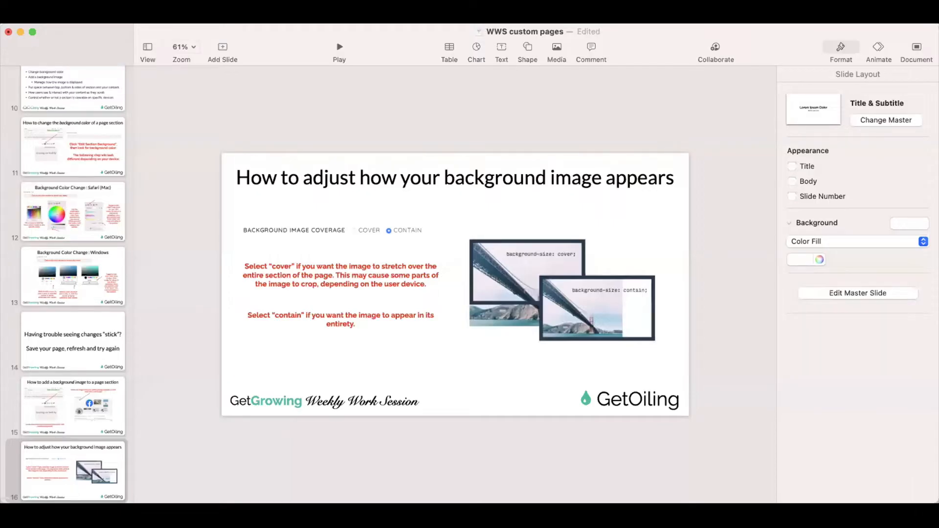
Switch to Keynote, play the slideshow from the background image coverage slide and advance past the parallax background slide.
left_click(338, 46)
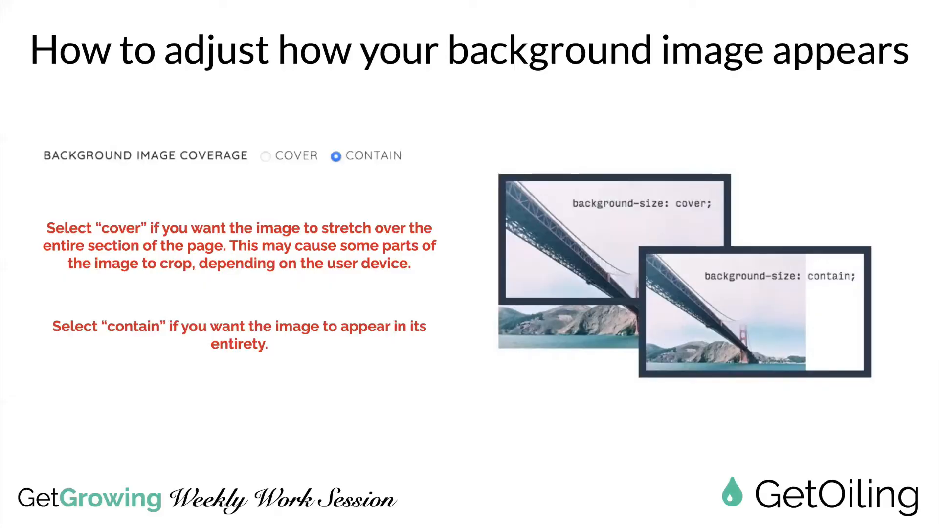
key("Right")
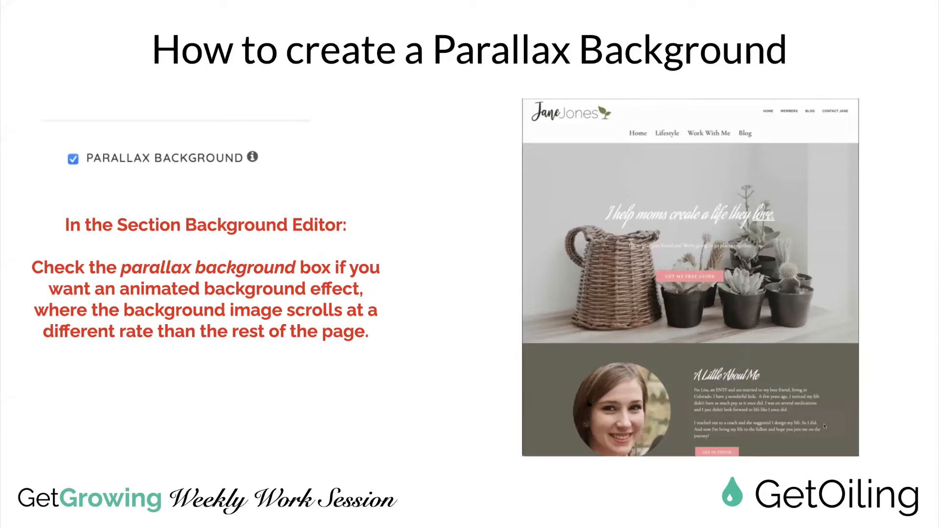
key("Right")
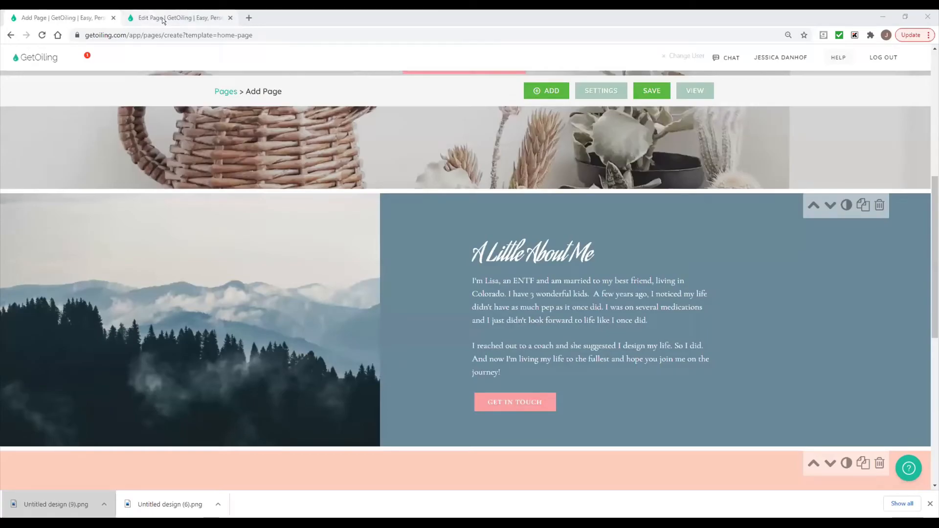
Switch to the browser's Moving Mountains edit page, preview the live page's scrolling background and close the preview.
left_click(164, 19)
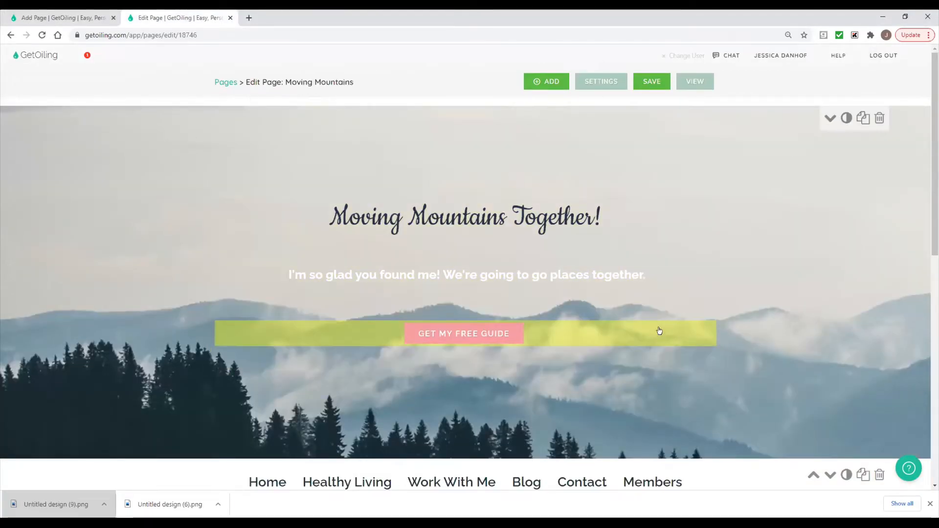
left_click(687, 81)
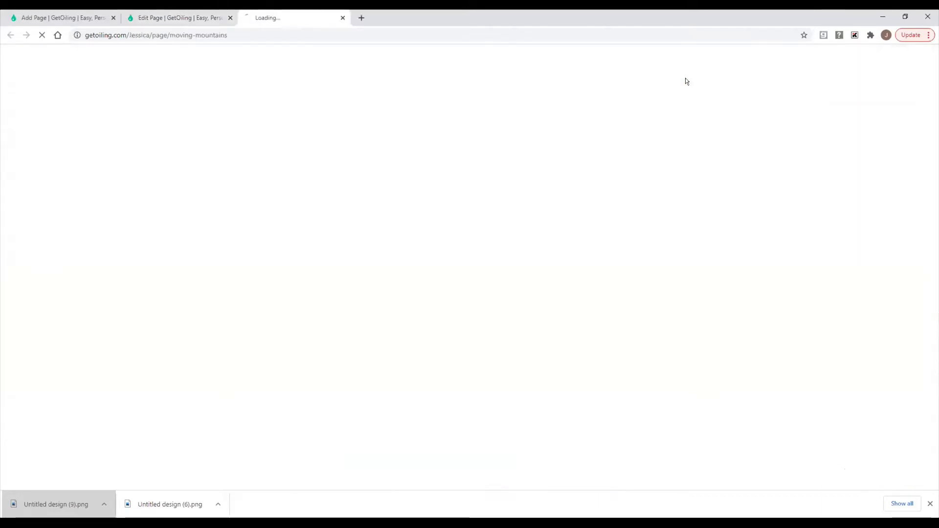
scroll(611, 267, "down", 2)
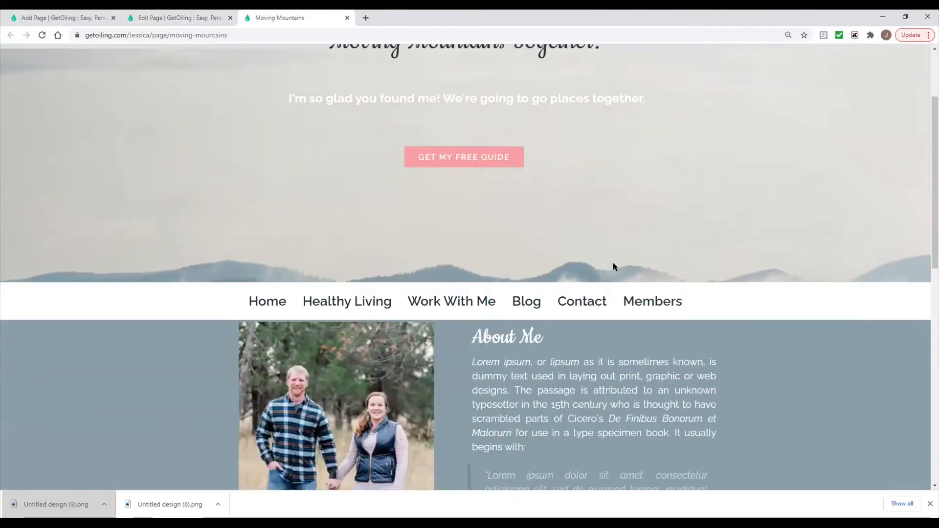
scroll(610, 267, "up", 3)
left_click(347, 17)
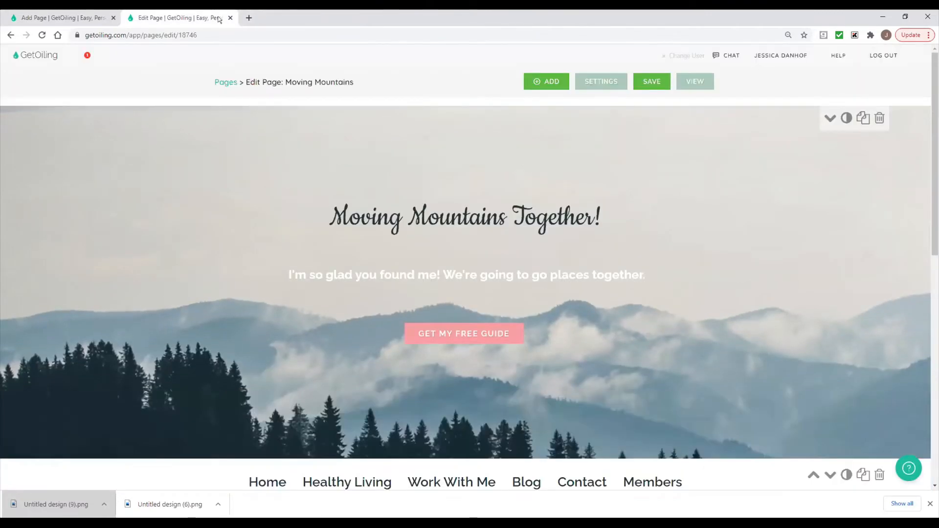
Save the Moving Mountains page, check how its header background scrolls on the live page and close the preview.
left_click(651, 83)
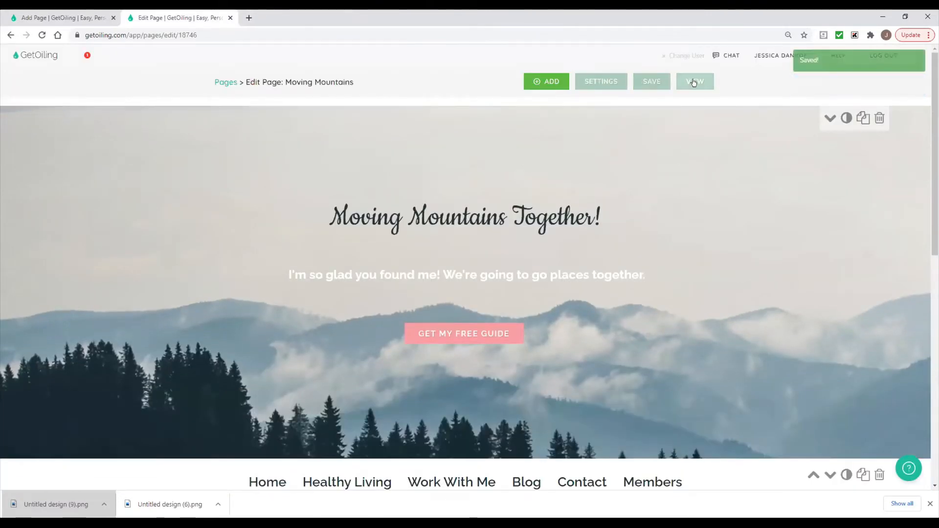
left_click(693, 82)
scroll(593, 312, "down", 1)
scroll(592, 312, "down", 2)
scroll(607, 269, "up", 2)
scroll(618, 228, "down", 1)
scroll(618, 255, "down", 1)
scroll(615, 257, "up", 3)
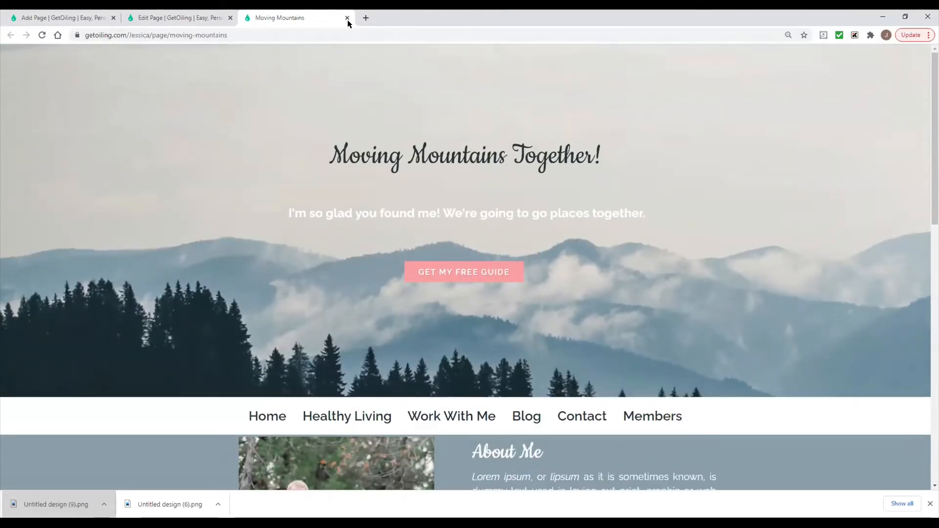
key("ctrl+w")
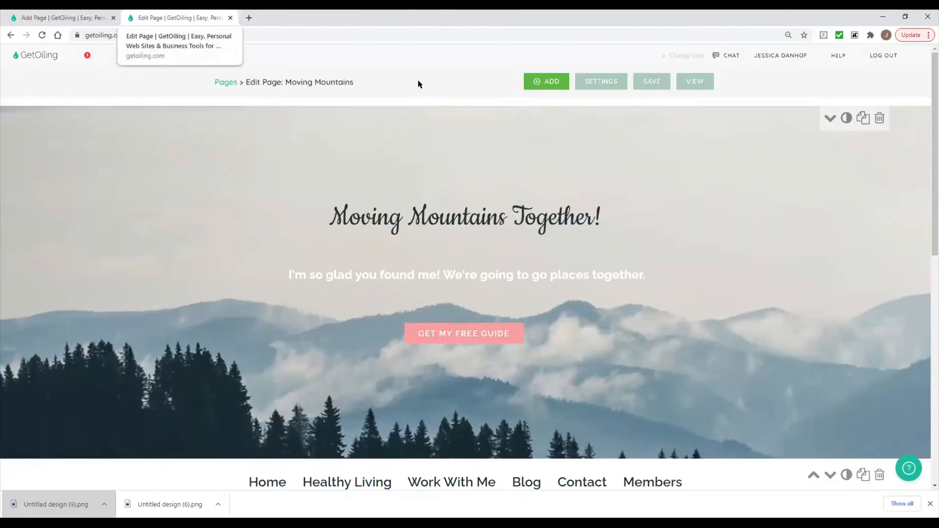
Enable Parallax Background for the "Moving Mountains Together!" header section and save the page.
left_click(846, 118)
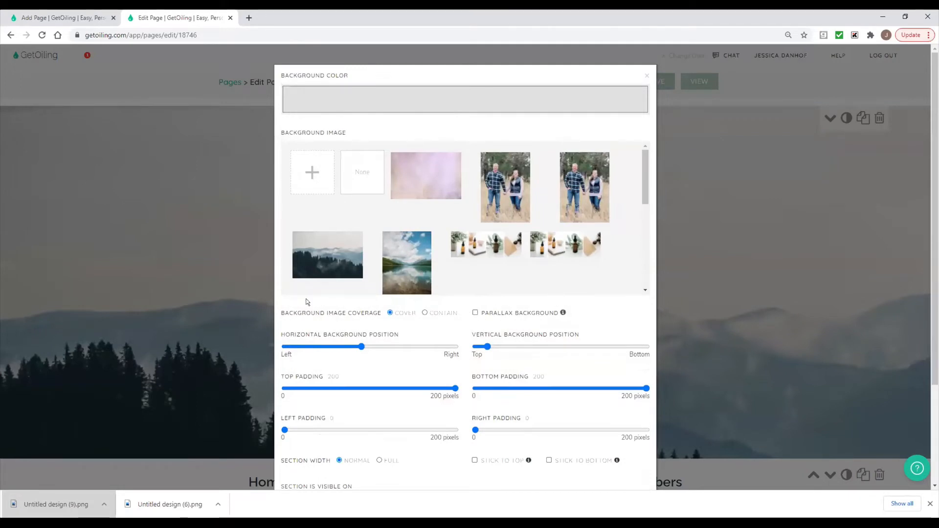
left_click(474, 312)
scroll(567, 312, "down", 3)
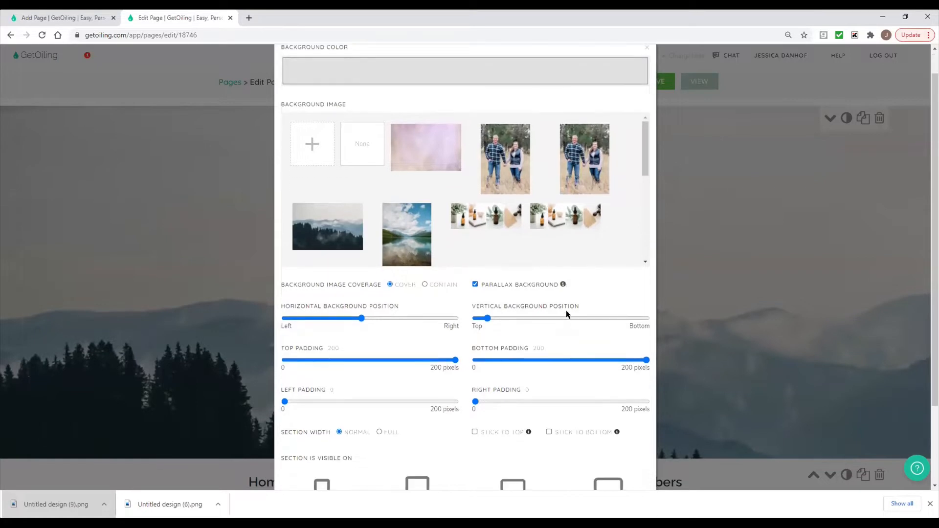
left_click(634, 456)
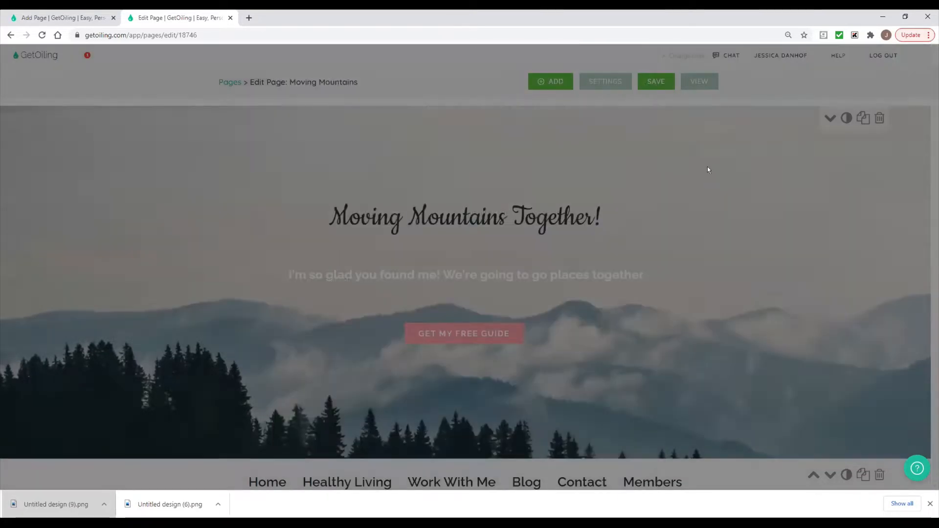
left_click(656, 84)
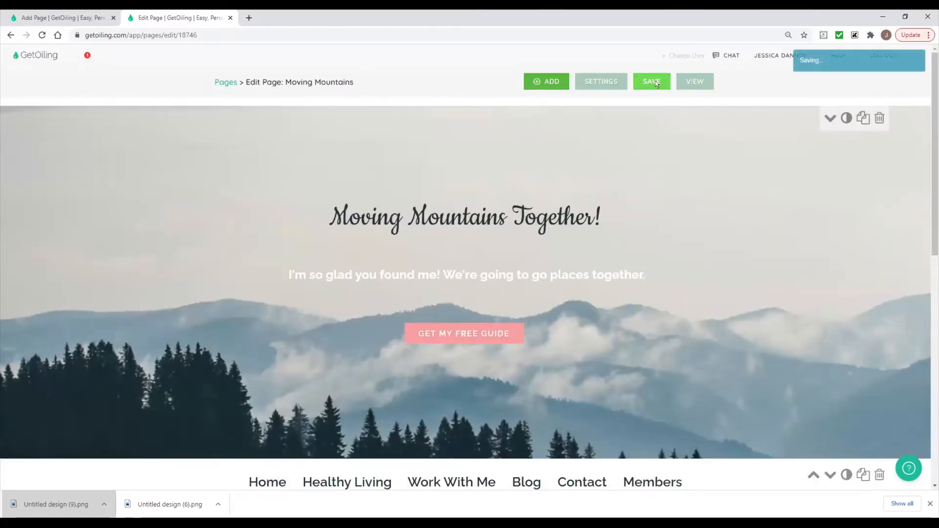
View the live Moving Mountains page and examine how the header background moves while scrolling.
left_click(697, 86)
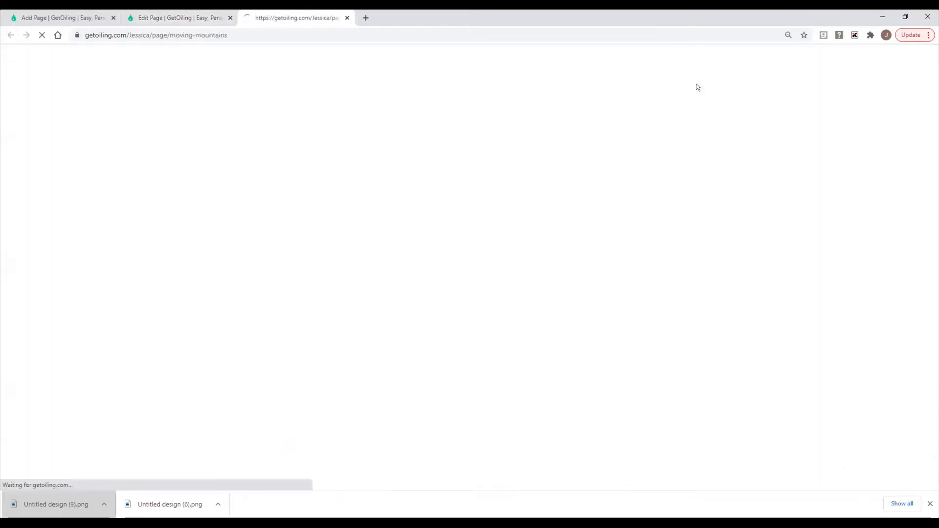
scroll(674, 166, "down", 1)
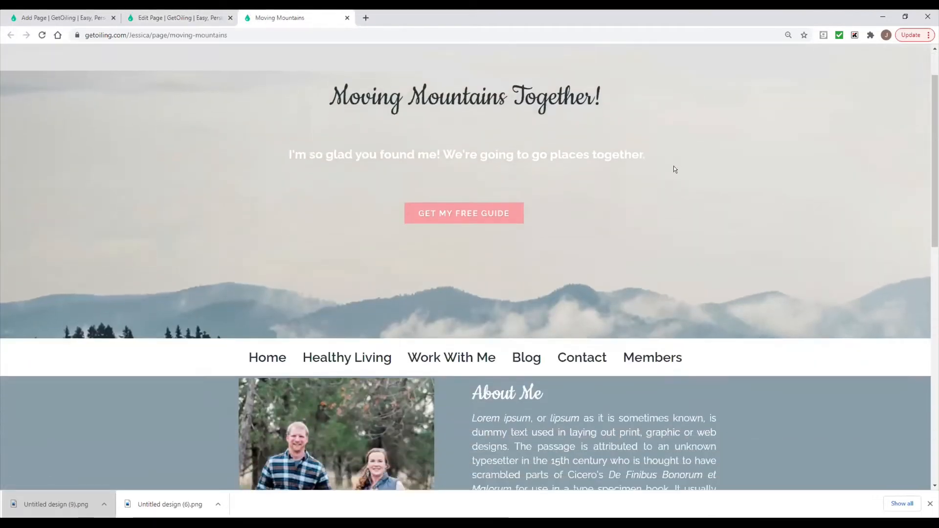
scroll(670, 196, "up", 1)
scroll(659, 251, "down", 2)
scroll(660, 251, "down", 2)
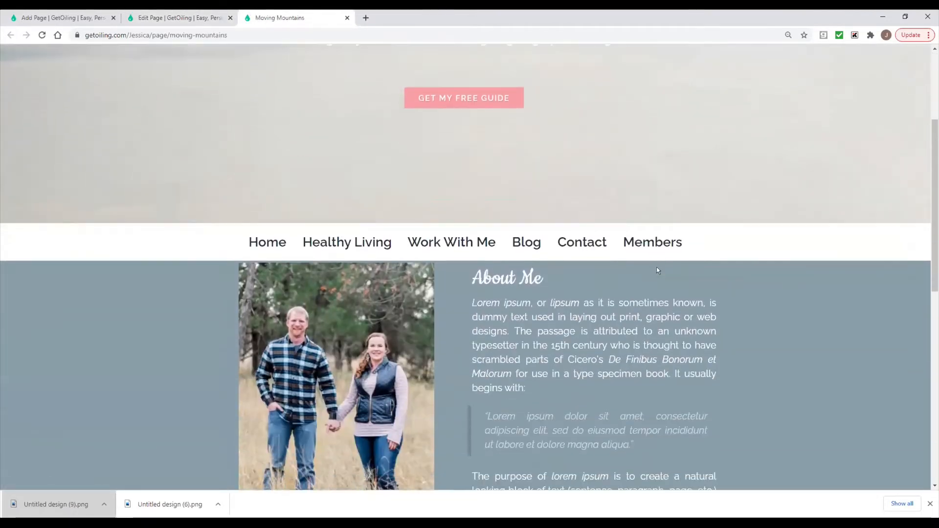
scroll(645, 272, "up", 4)
scroll(647, 275, "down", 3)
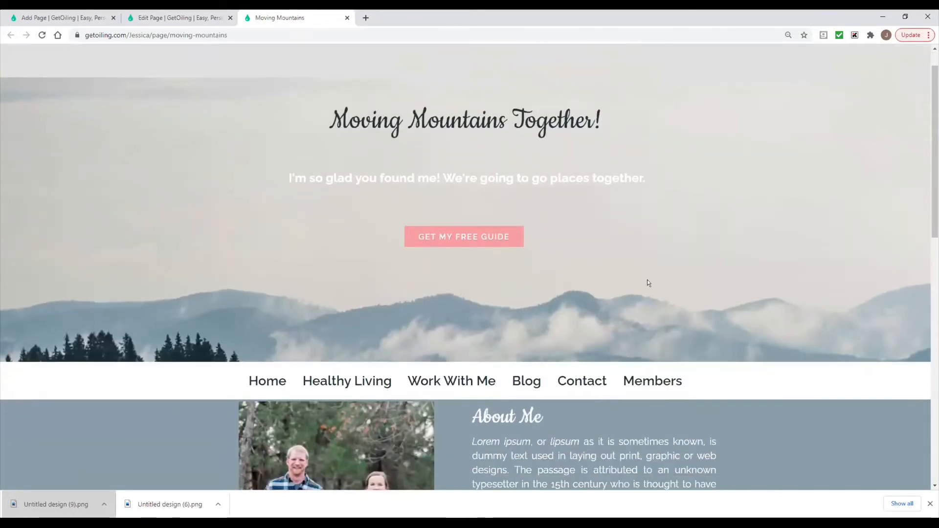
scroll(647, 290, "up", 3)
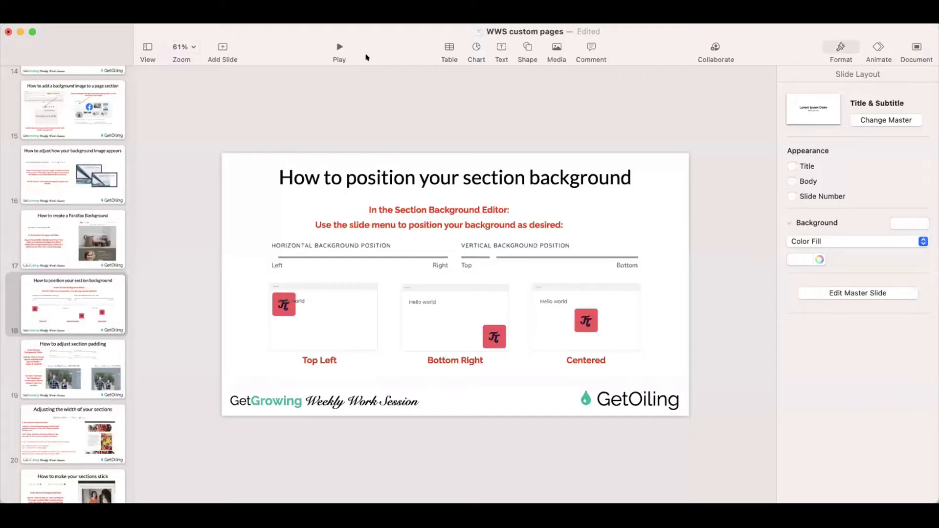
Play the Keynote slideshow from the slide on positioning the section background.
left_click(337, 49)
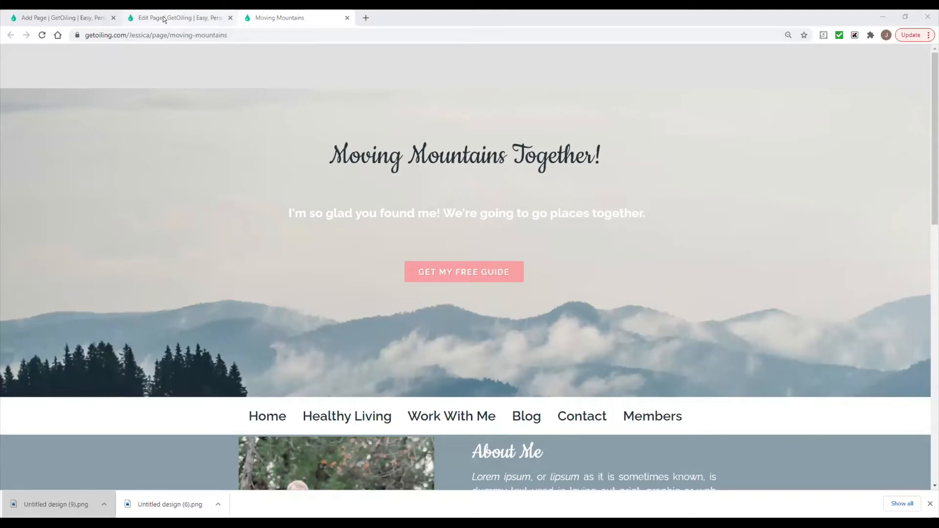
Return to the Add Page editor in the browser and open the background settings of the "A Little About Me" section.
left_click(163, 16)
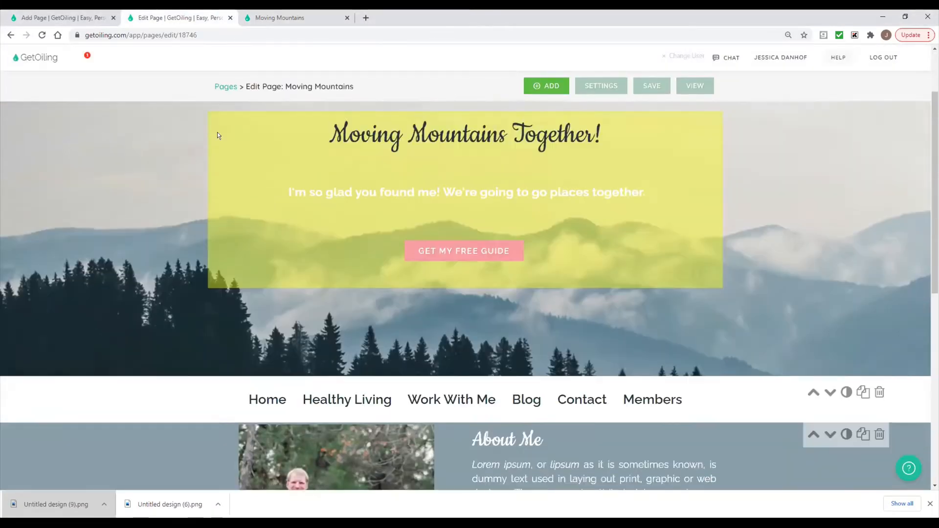
scroll(265, 196, "down", 3)
left_click(95, 18)
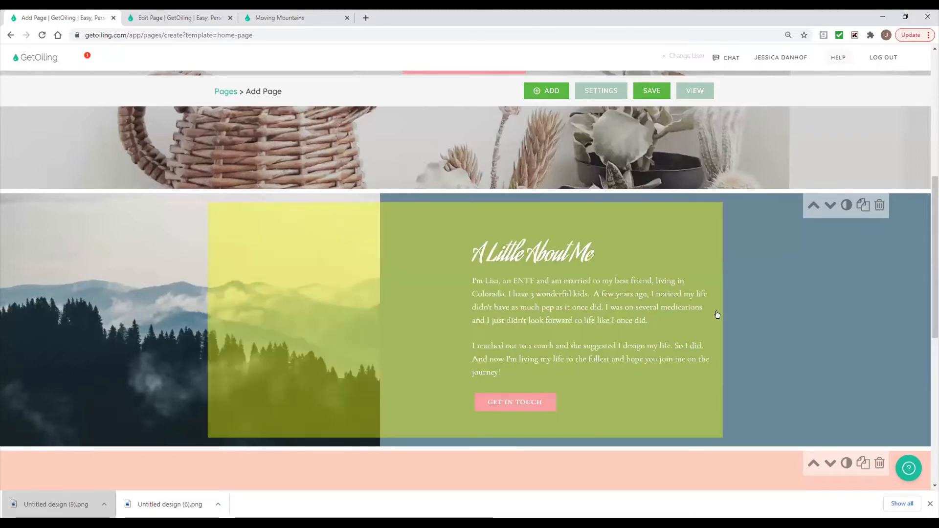
left_click(845, 206)
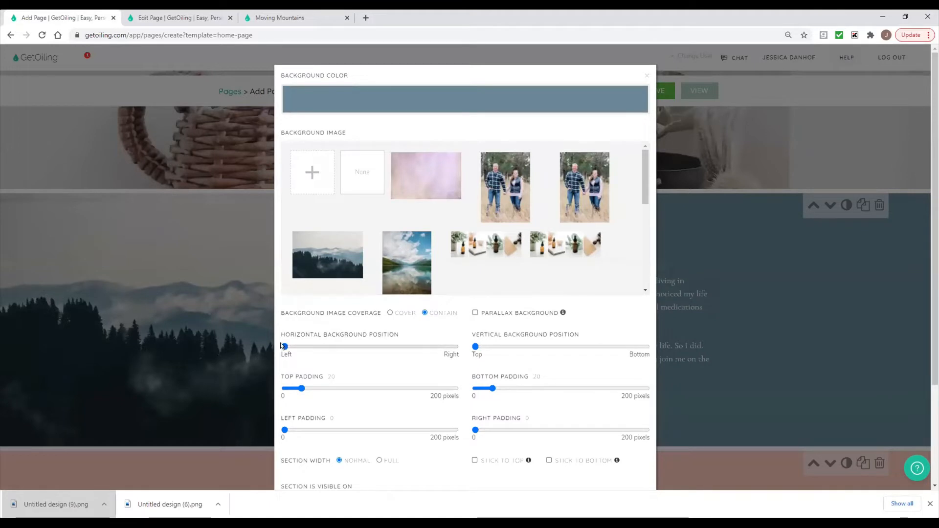
Try shifting the contained background image horizontally and vertically within the section.
left_click_drag(283, 346, 369, 358)
left_click_drag(287, 348, 283, 347)
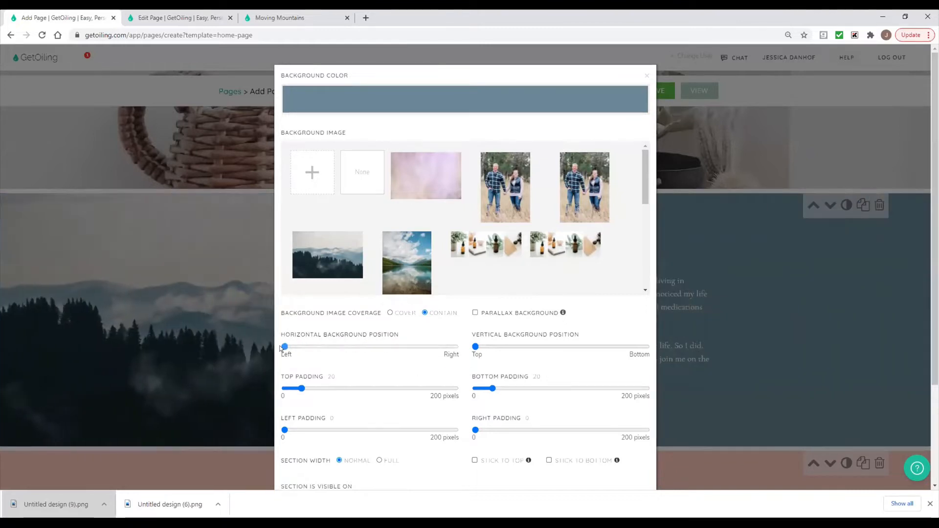
scroll(478, 334, "down", 1)
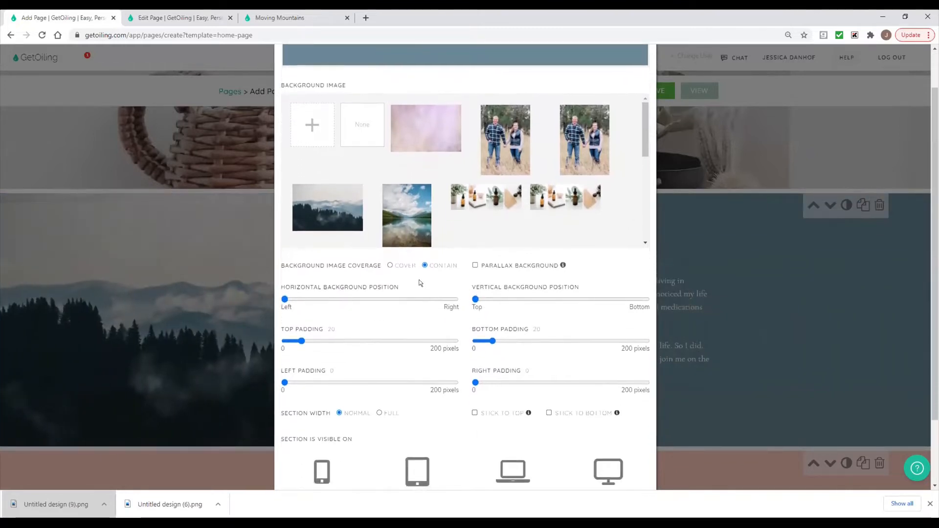
mouse_move(475, 297)
left_mouse_down()
mouse_move(562, 298)
mouse_move(460, 306)
left_mouse_up()
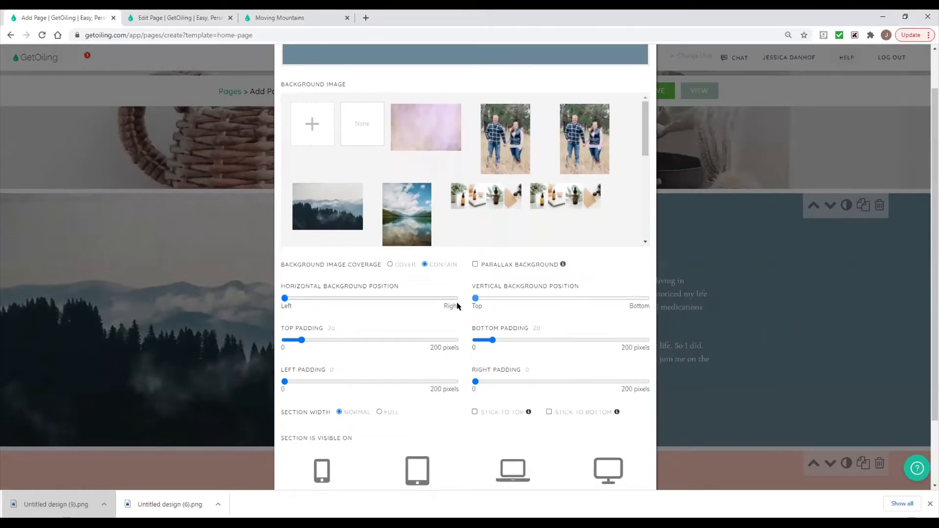
Set the section's background image coverage to Cover and apply the background settings.
left_click(389, 264)
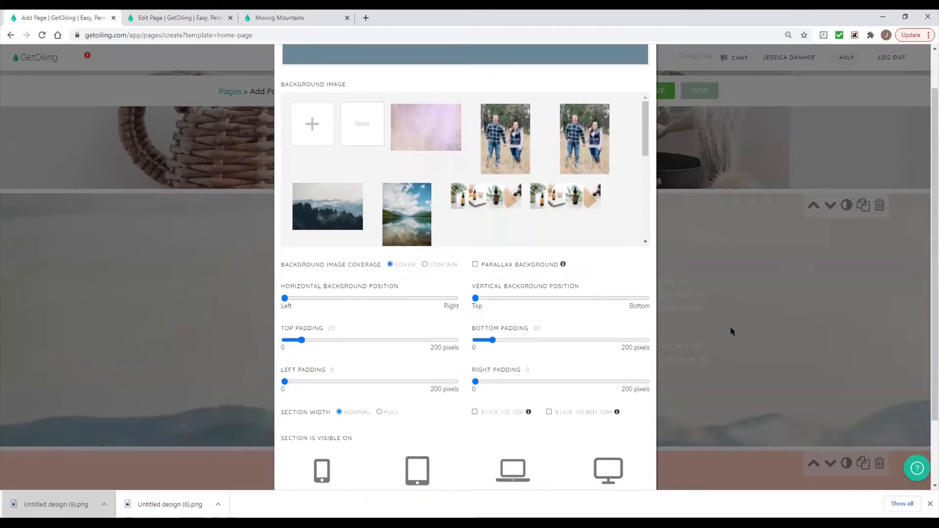
scroll(635, 418, "down", 5)
left_click(632, 422)
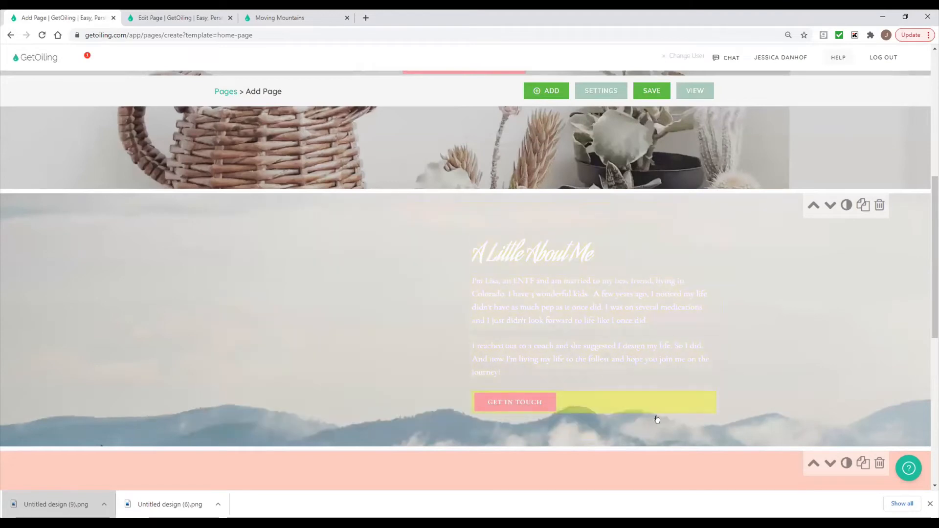
Set the vertical background position of the "A Little About Me" section to about the middle and apply it.
left_click(846, 205)
left_click_drag(474, 347, 566, 338)
scroll(609, 374, "down", 3)
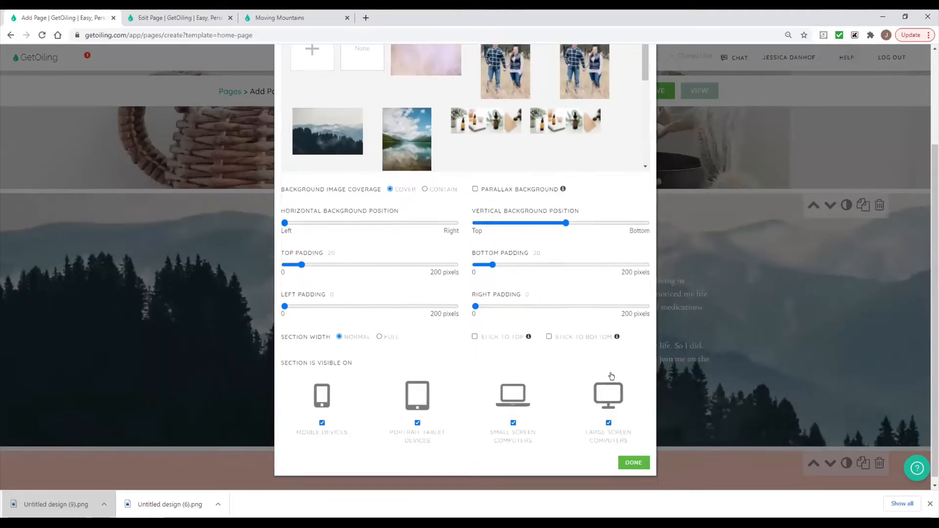
left_click(633, 456)
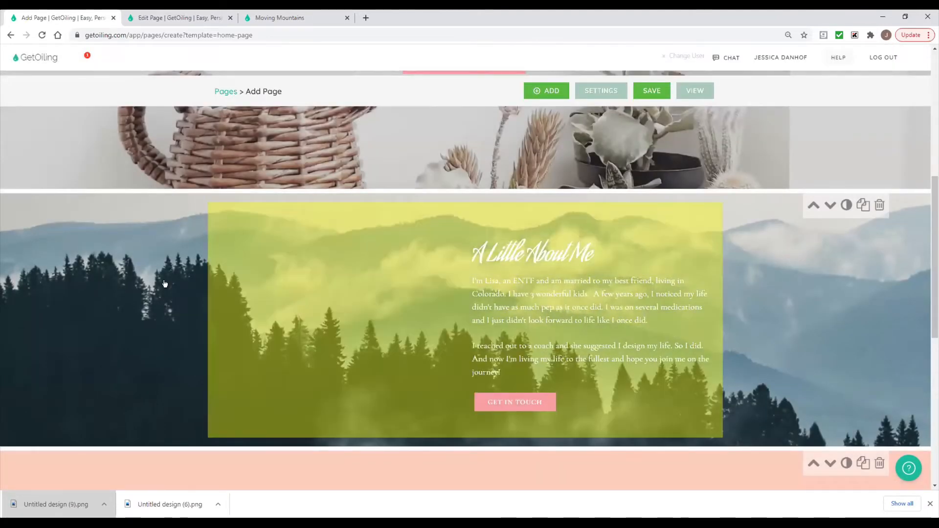
Save the new page and accept its page settings with the name "My Page".
left_click(657, 91)
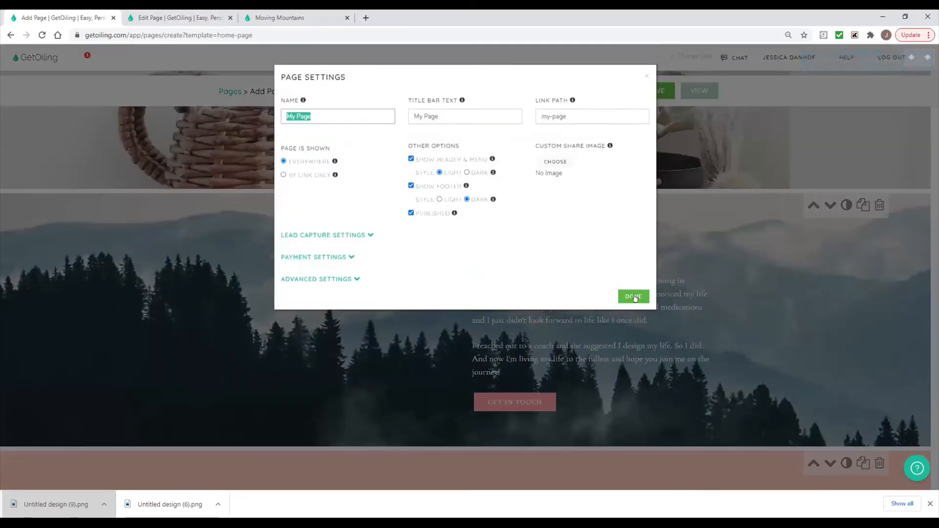
left_click(639, 298)
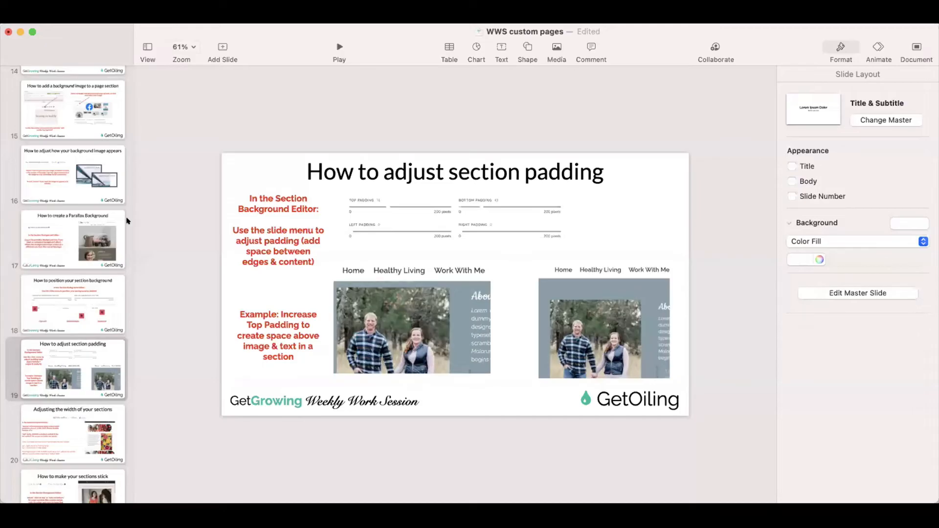
Switch to the Keynote presentation, play the "How to adjust section padding" slide, and end the slideshow.
left_click(331, 50)
left_click(337, 49)
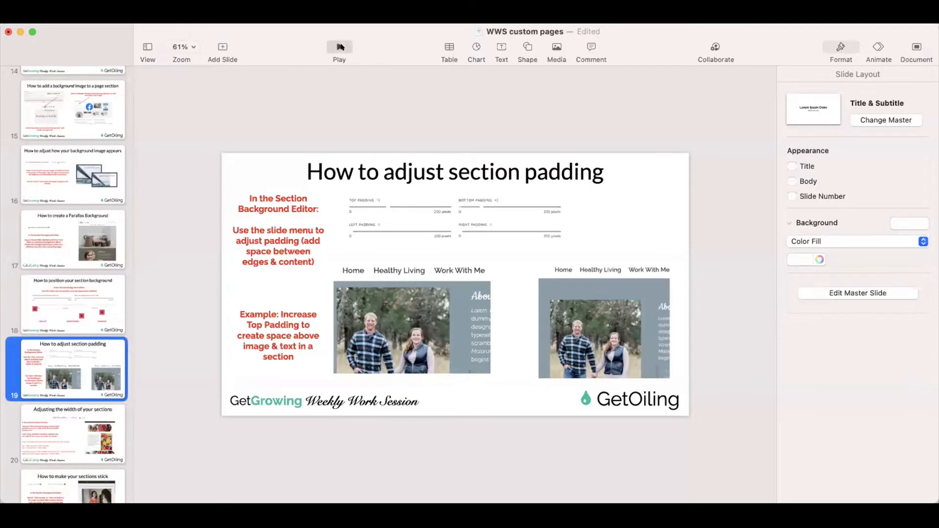
key("Left")
key("Right")
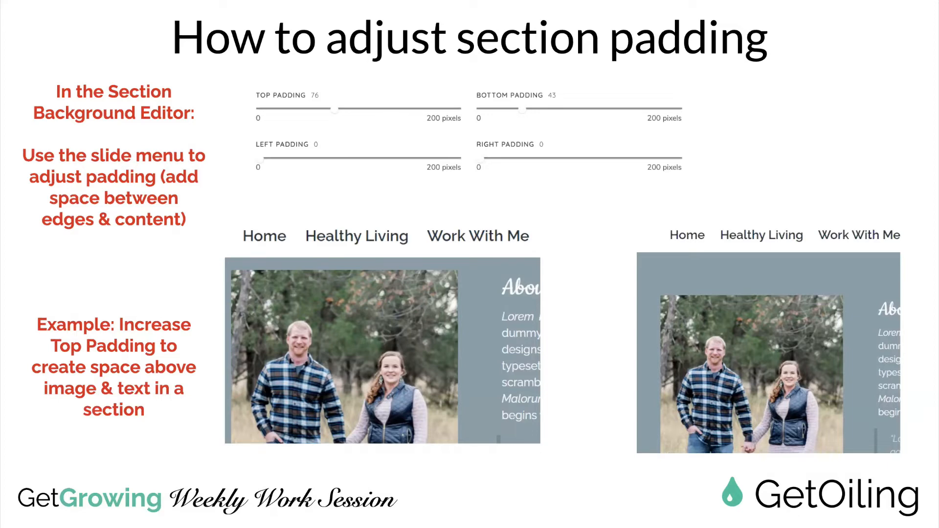
key("Escape")
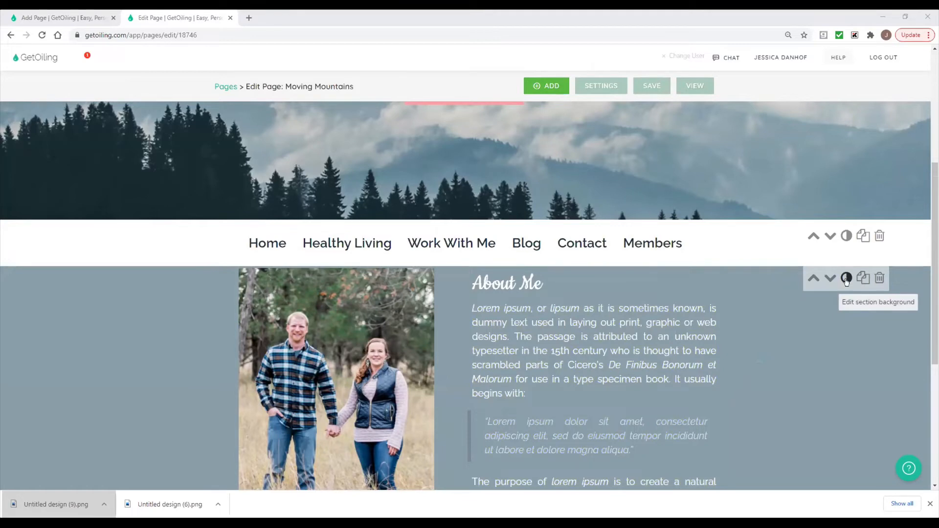
In the Moving Mountains page editor, set the "About Me" section's top padding to 103 pixels and apply it.
left_click(847, 280)
scroll(373, 357, "down", 2)
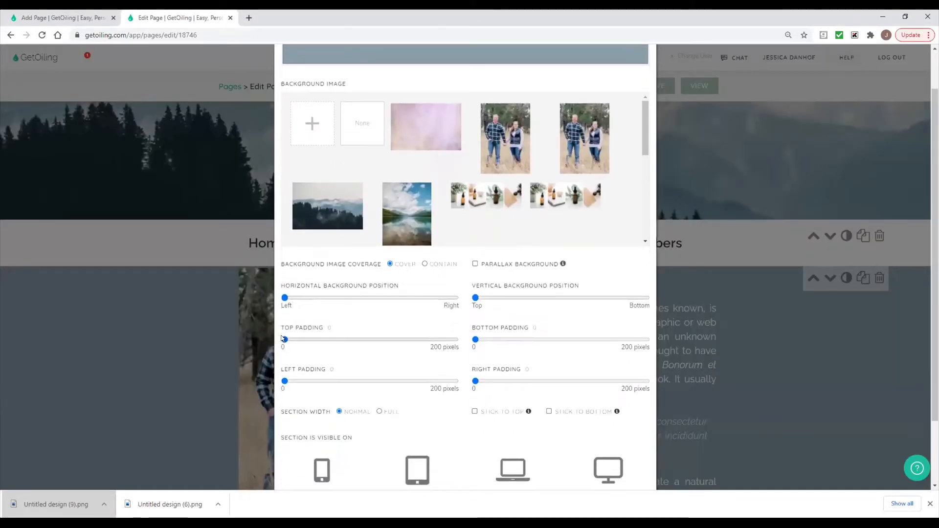
left_click_drag(282, 338, 369, 333)
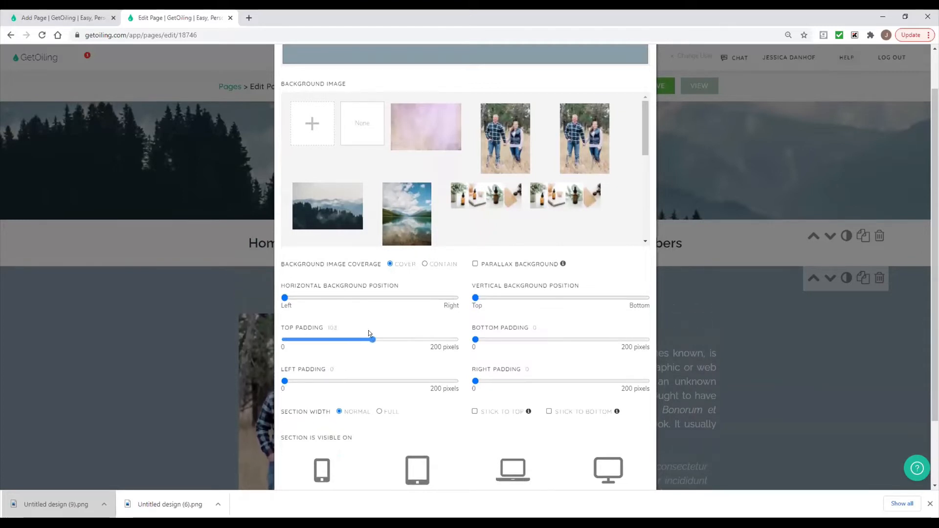
left_click(366, 339)
left_click_drag(366, 340, 371, 341)
scroll(562, 356, "down", 2)
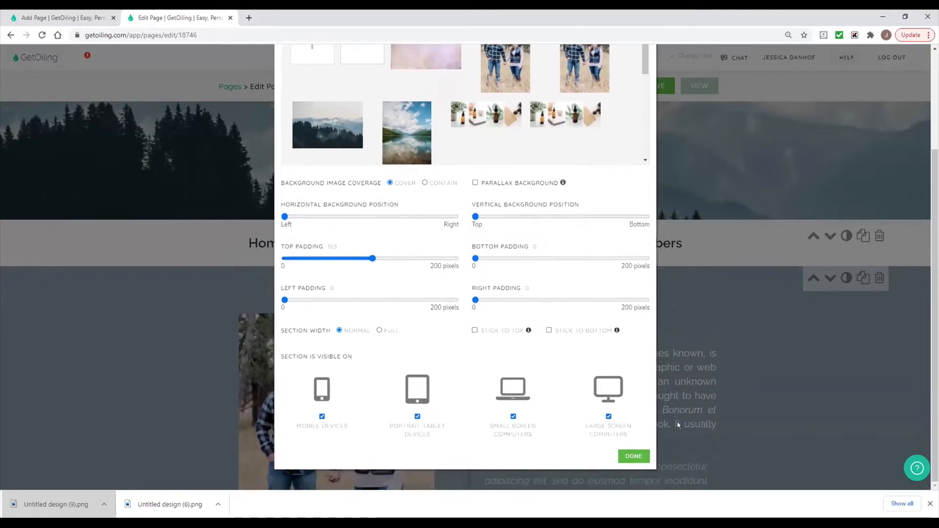
left_click(634, 456)
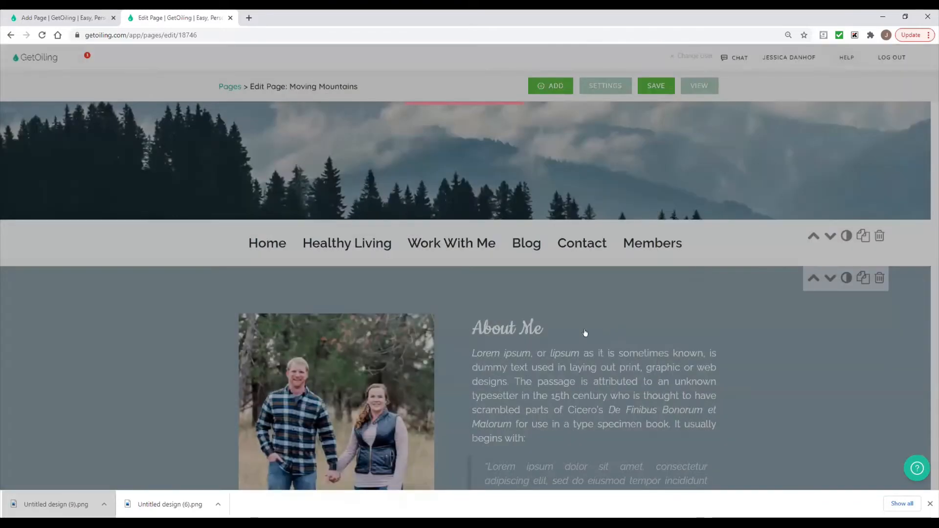
Set the "About Me" section's bottom padding to 61 pixels and apply it.
scroll(495, 349, "down", 5)
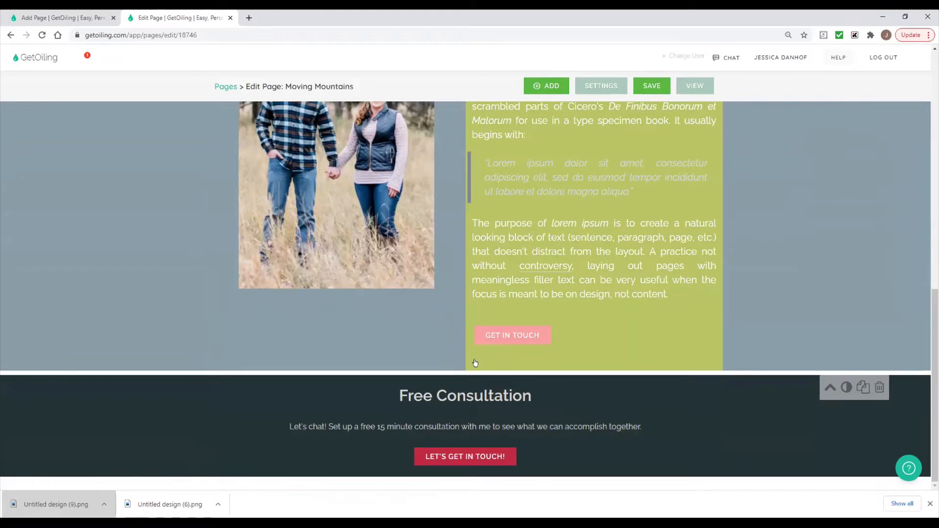
scroll(739, 315, "up", 3)
scroll(484, 371, "down", 3)
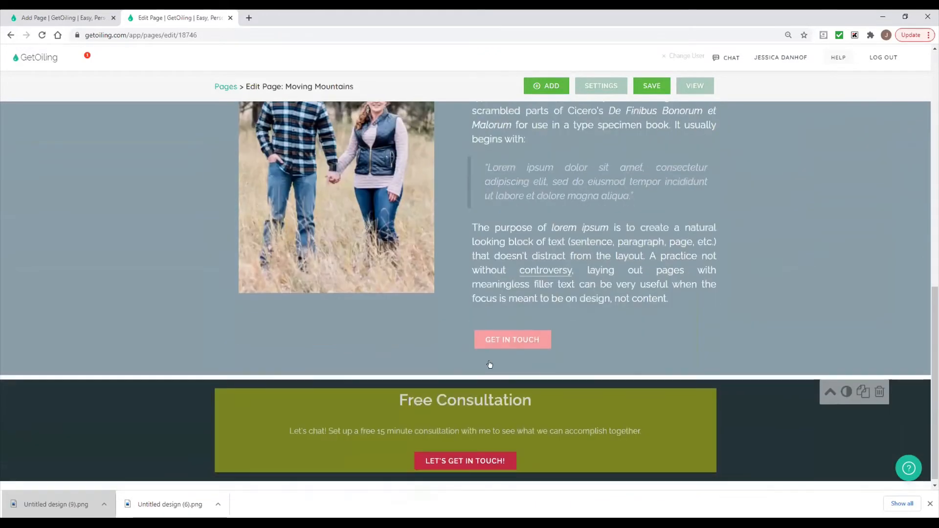
scroll(807, 245, "up", 5)
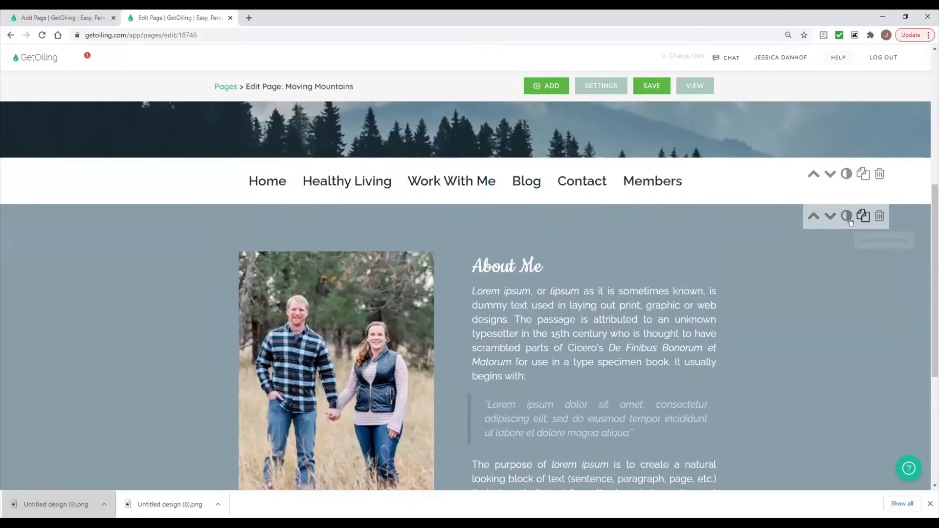
left_click(847, 219)
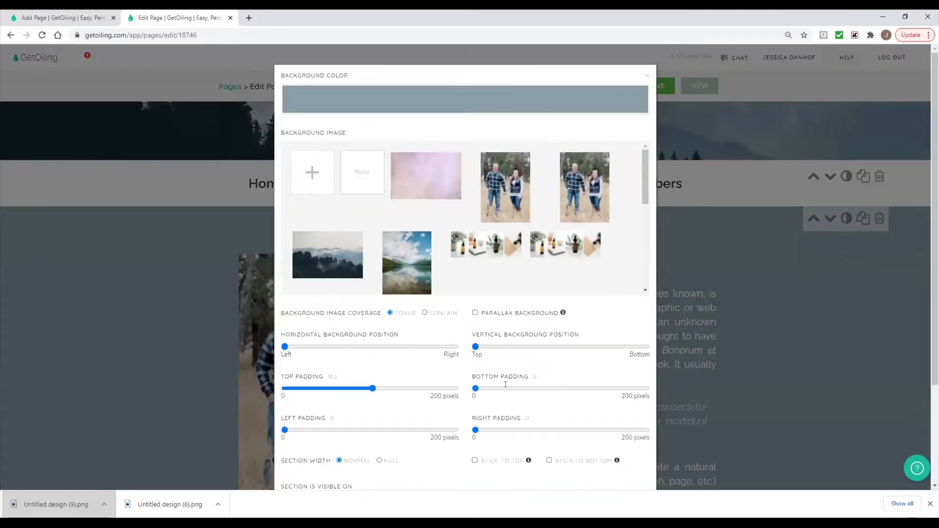
left_click_drag(505, 388, 527, 388)
scroll(562, 392, "down", 3)
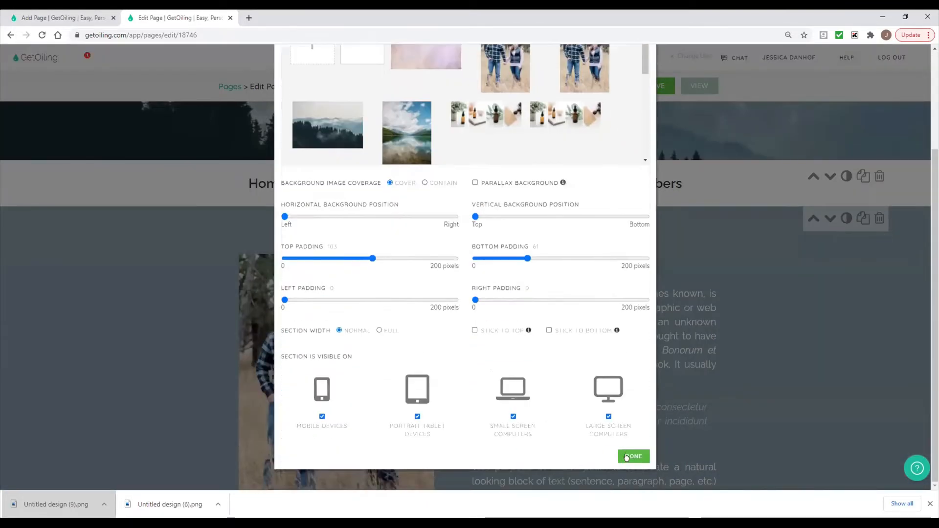
left_click(639, 455)
scroll(514, 352, "down", 5)
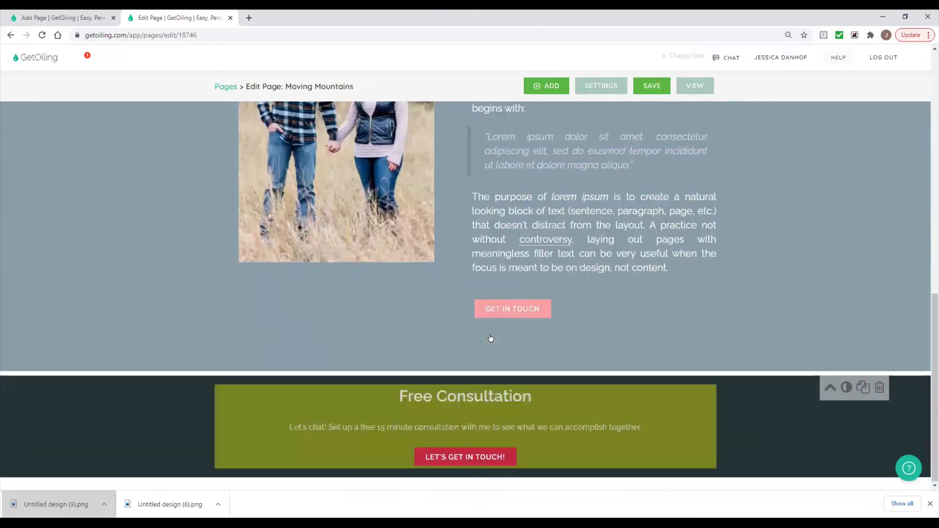
Save the Moving Mountains page, inspect the "About Me" padding on the live page, and close the live page.
left_click(652, 86)
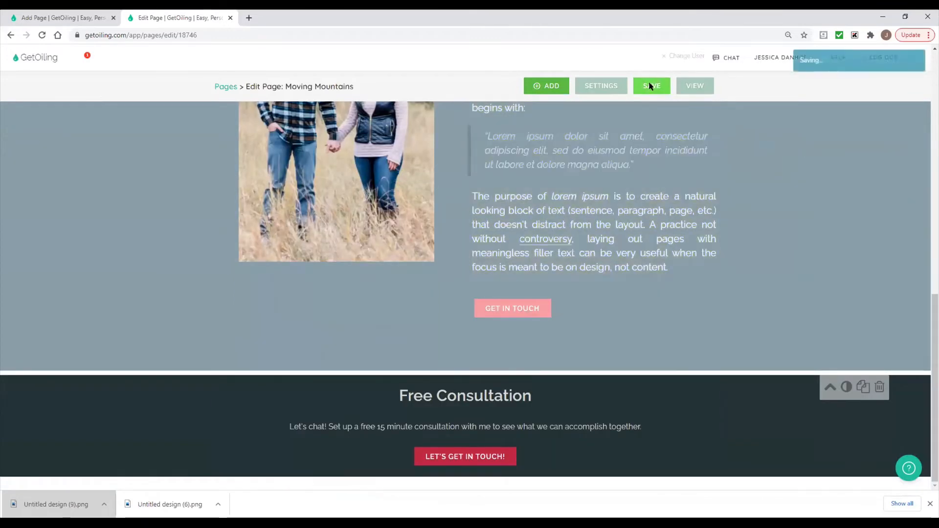
left_click(695, 86)
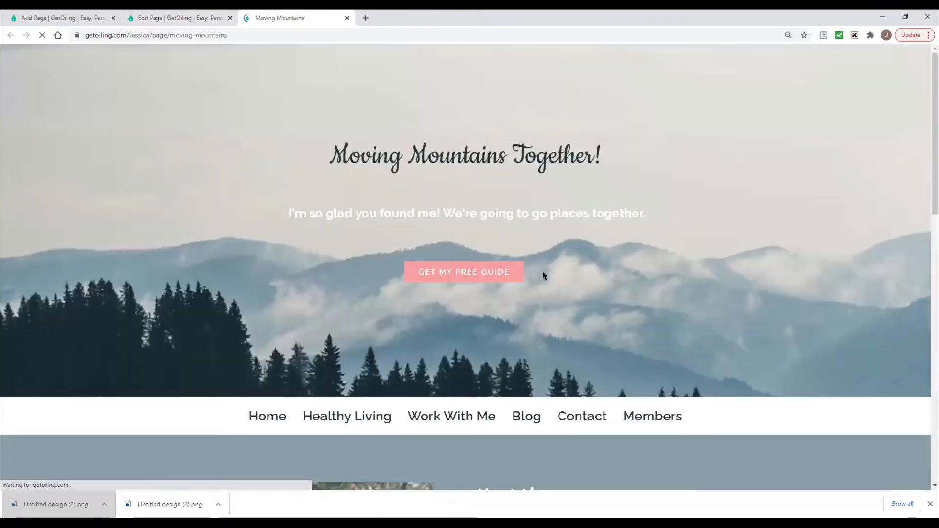
scroll(452, 322, "down", 3)
scroll(453, 322, "down", 2)
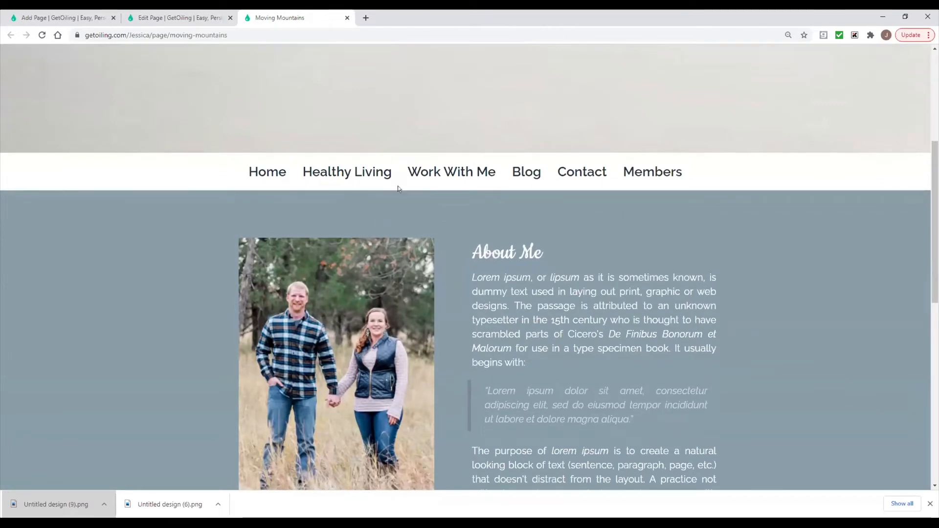
scroll(391, 253, "down", 7)
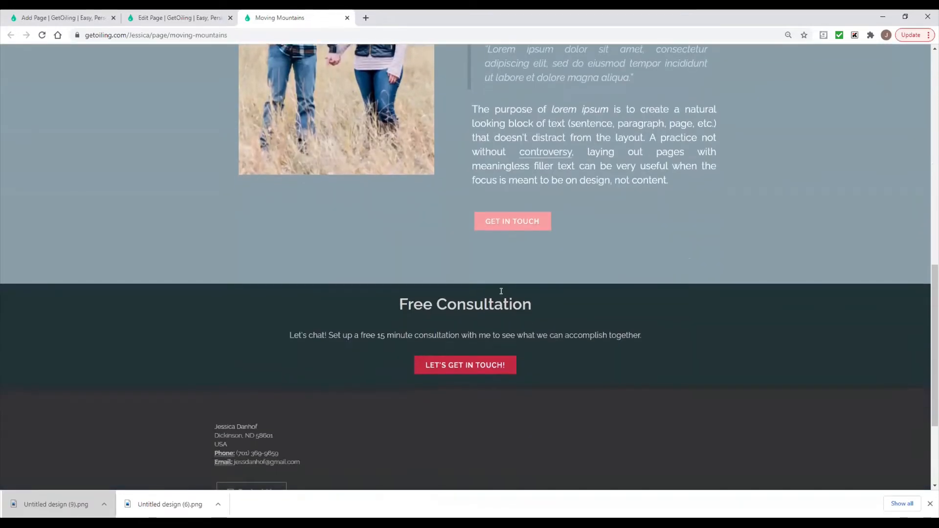
scroll(603, 271, "up", 4)
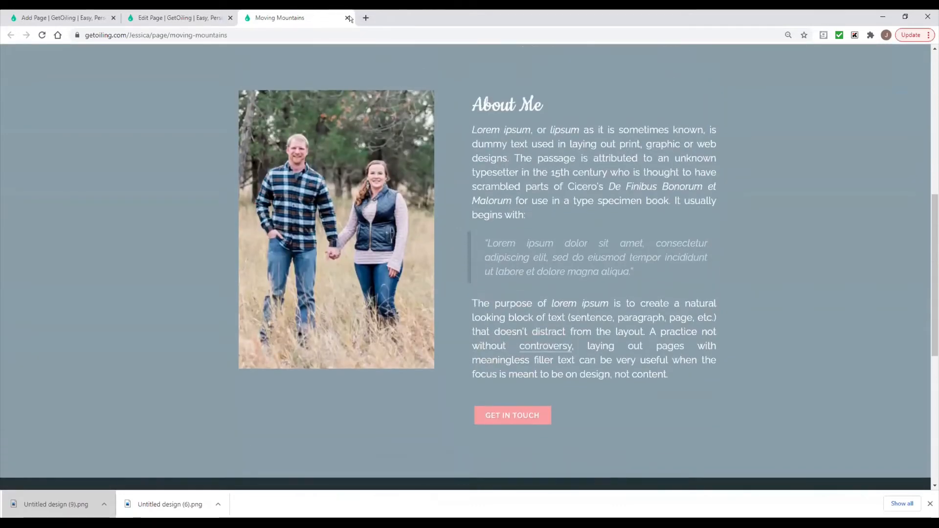
left_click(346, 18)
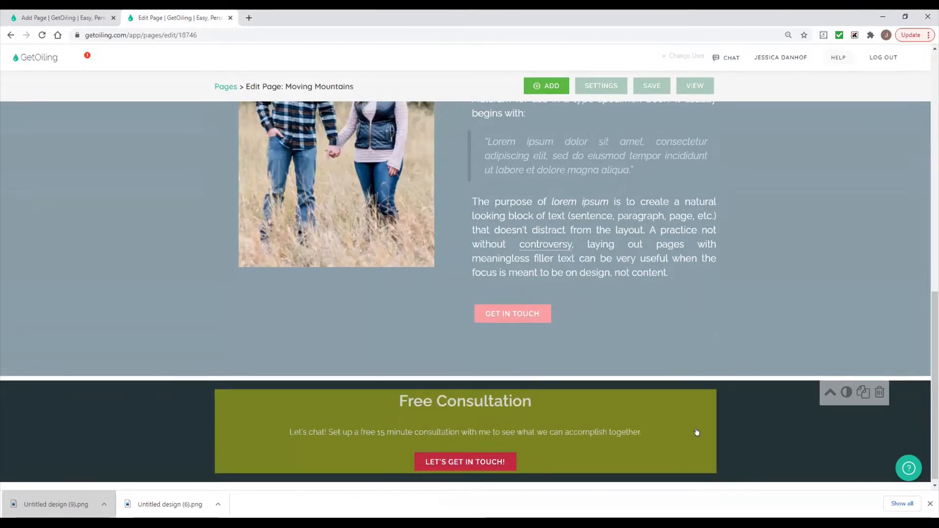
Try a left padding on the "About Me" section, reset it to 0, set the right padding to 47 pixels, and apply the settings.
scroll(696, 432, "up", 5)
left_click(846, 191)
scroll(313, 372, "down", 3)
left_click_drag(284, 333, 452, 344)
left_click_drag(515, 338, 282, 334)
left_click_drag(476, 333, 516, 333)
mouse_move(285, 333)
left_mouse_down()
mouse_move(456, 333)
mouse_move(284, 333)
left_mouse_up()
scroll(611, 391, "down", 1)
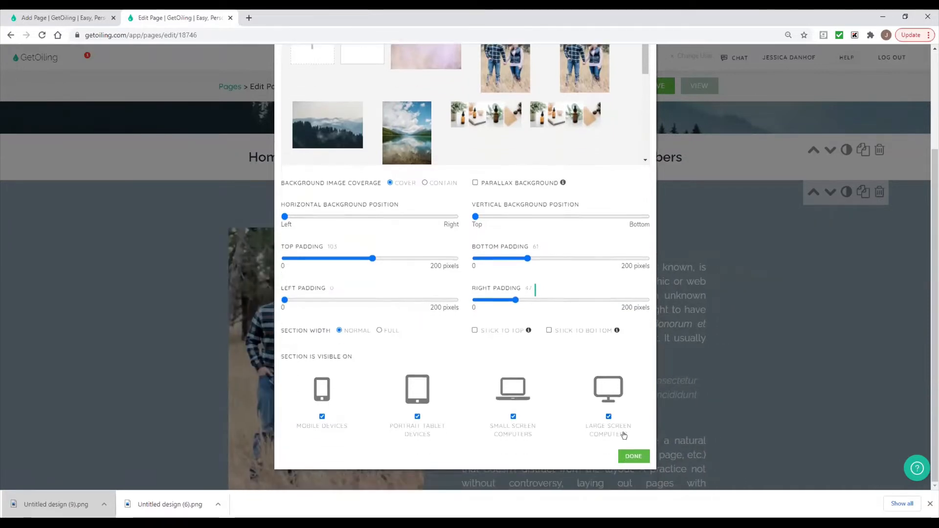
left_click(633, 456)
scroll(885, 442, "down", 5)
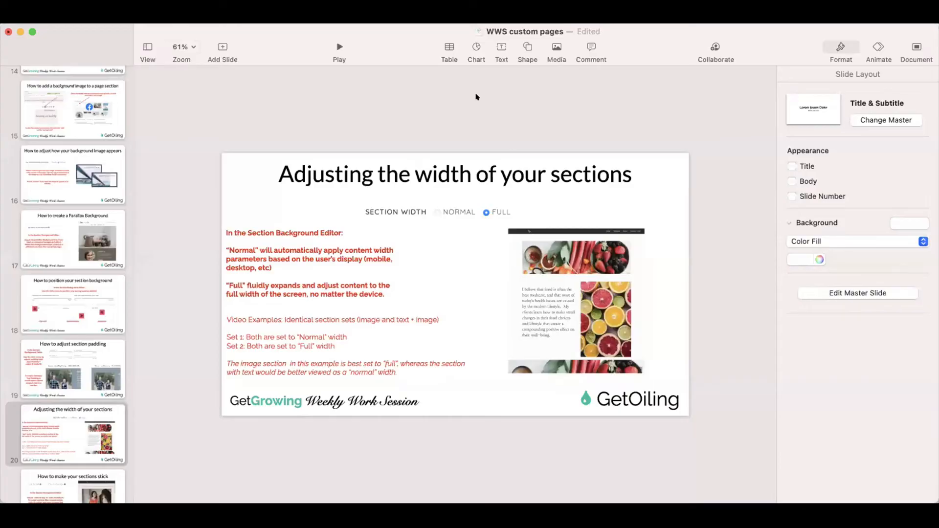
Switch to the Keynote presentation and play the "Adjusting the width of your sections" slide.
left_click(338, 44)
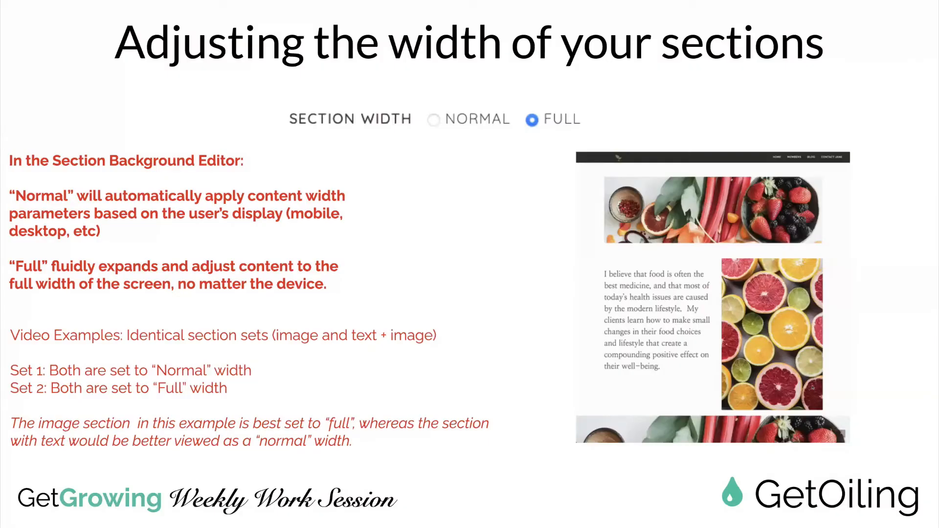
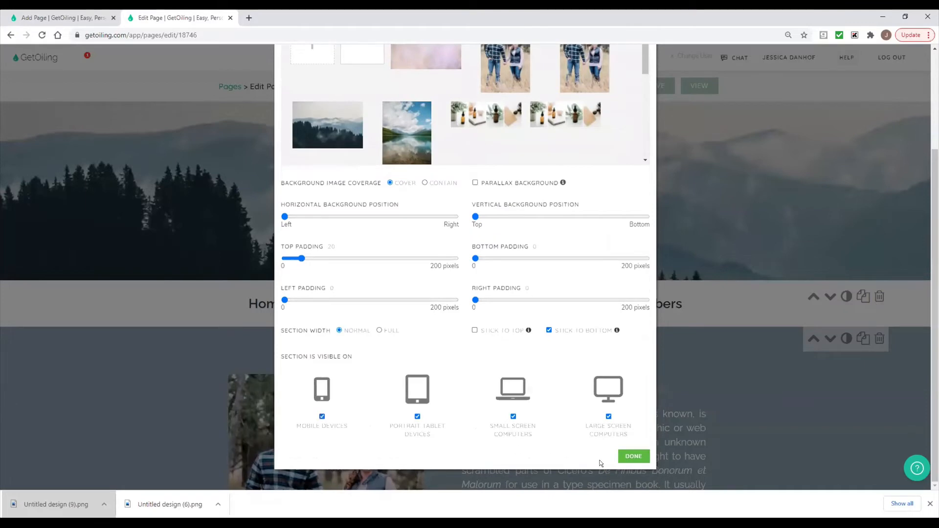
Close the section settings and check the sticky "Free Consultation" section on the live page in a narrow and a full-size window.
left_click(633, 456)
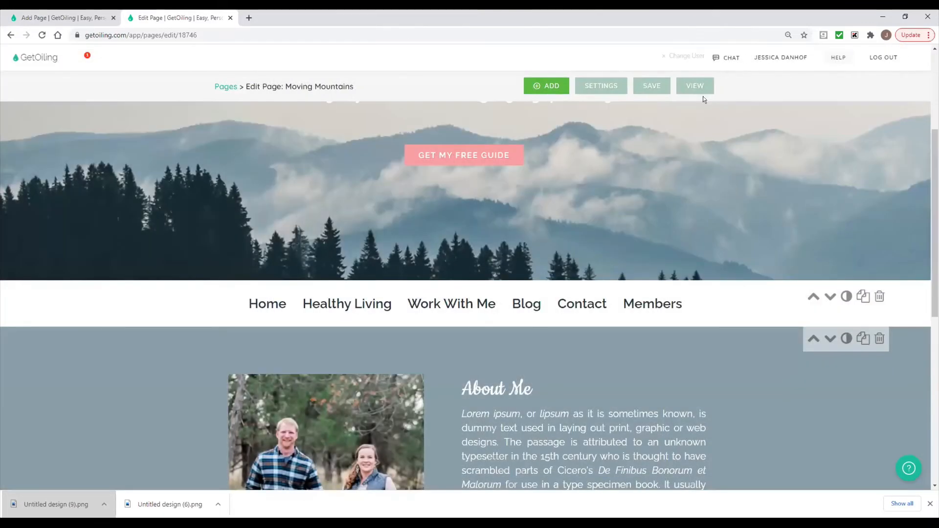
left_click(697, 88)
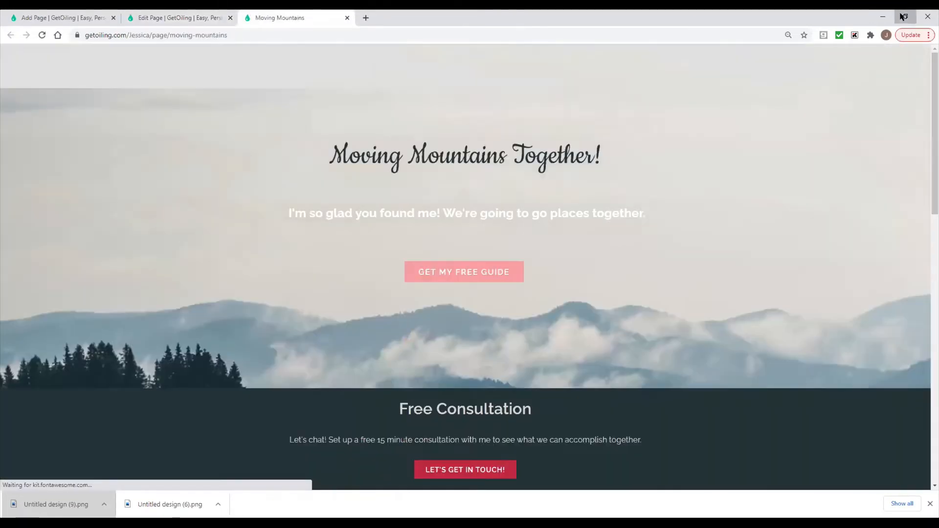
left_click(906, 17)
scroll(414, 269, "down", 5)
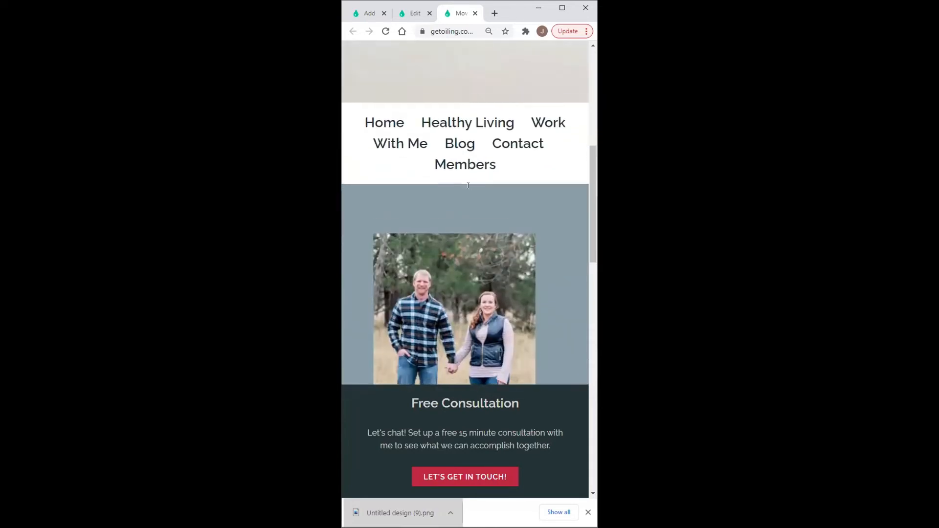
scroll(412, 139, "up", 1)
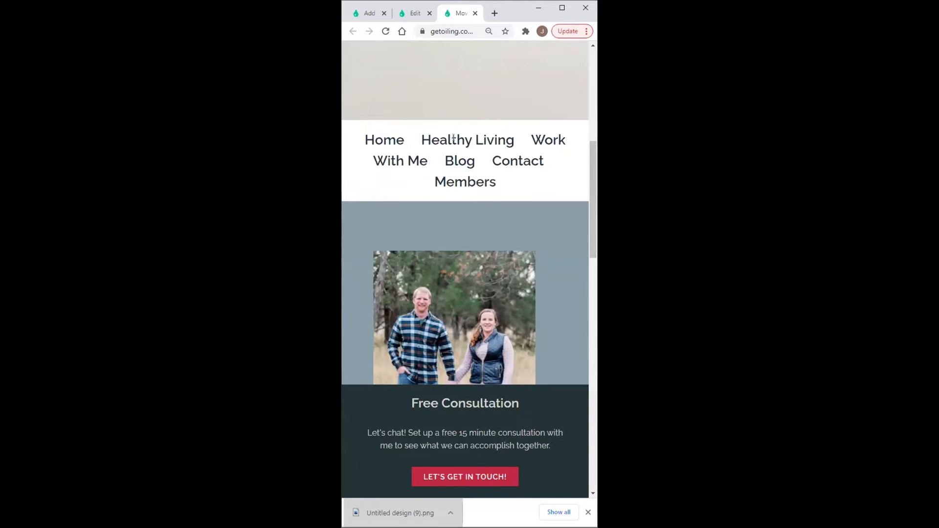
left_click(561, 8)
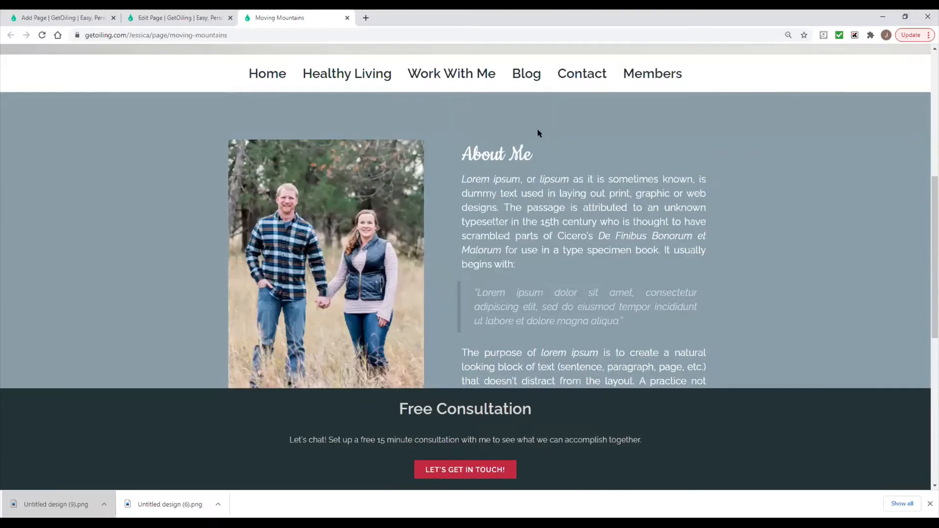
scroll(542, 137, "up", 3)
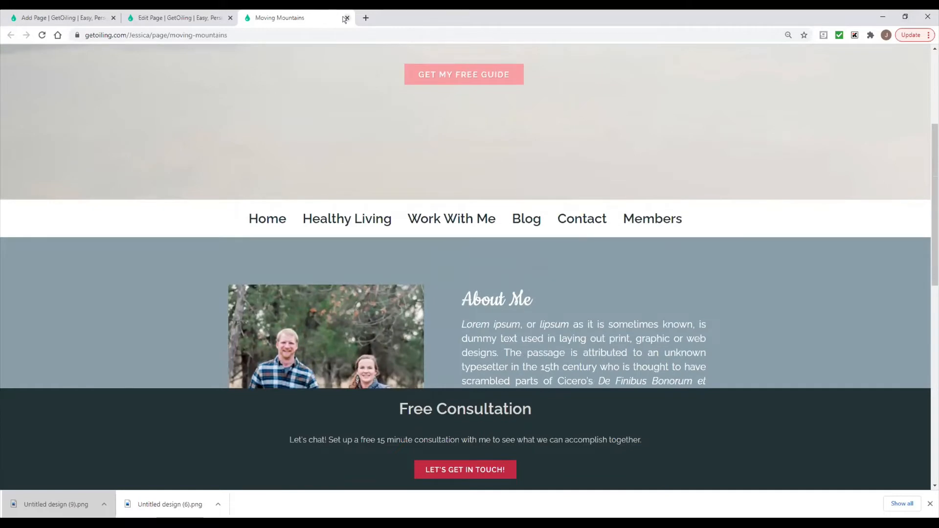
left_click(347, 18)
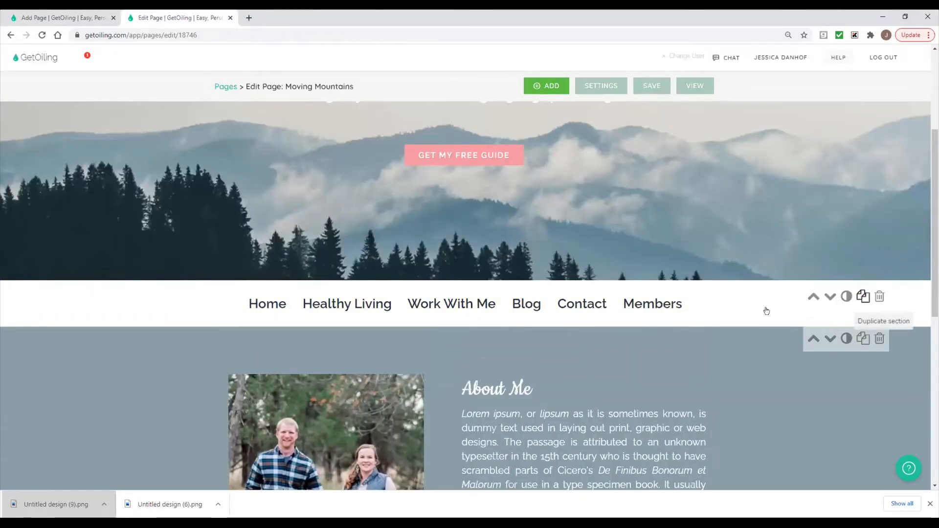
Duplicate the navigation menu section above the "About Me" section.
left_click(863, 297)
scroll(764, 288, "down", 2)
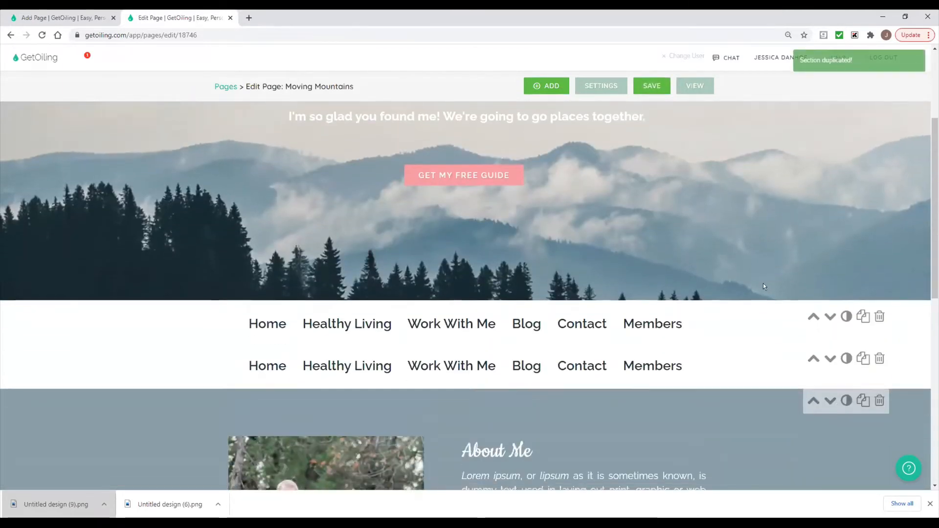
scroll(764, 284, "up", 1)
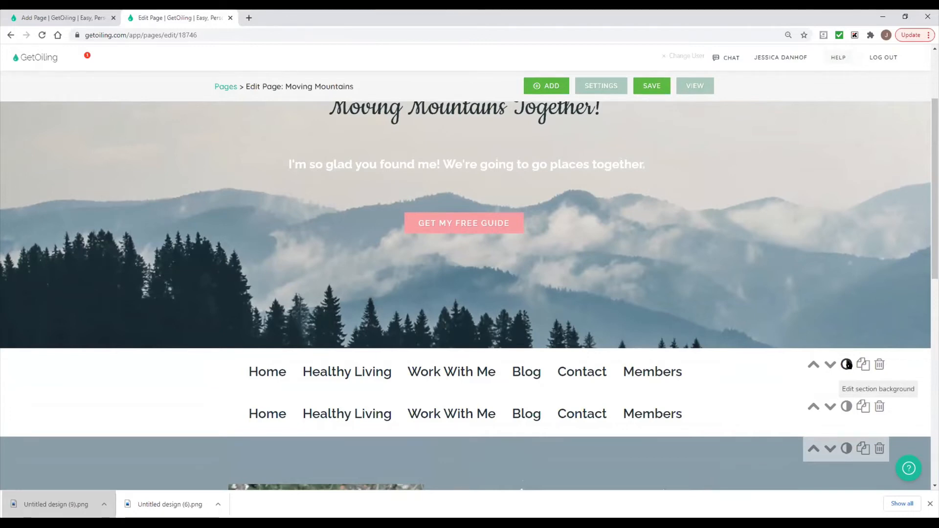
Hide the upper navigation menu section on mobile devices and apply the setting.
left_click(847, 366)
scroll(471, 393, "down", 3)
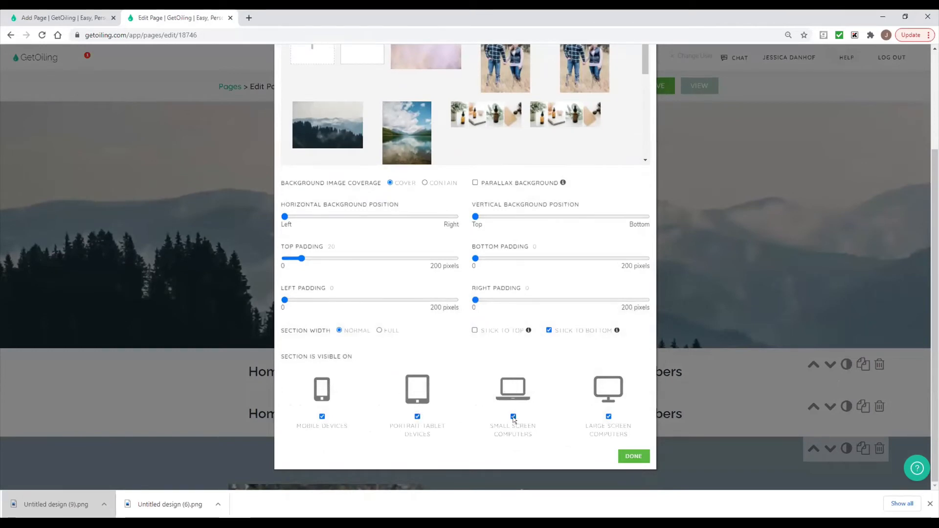
left_click(320, 416)
left_click(626, 455)
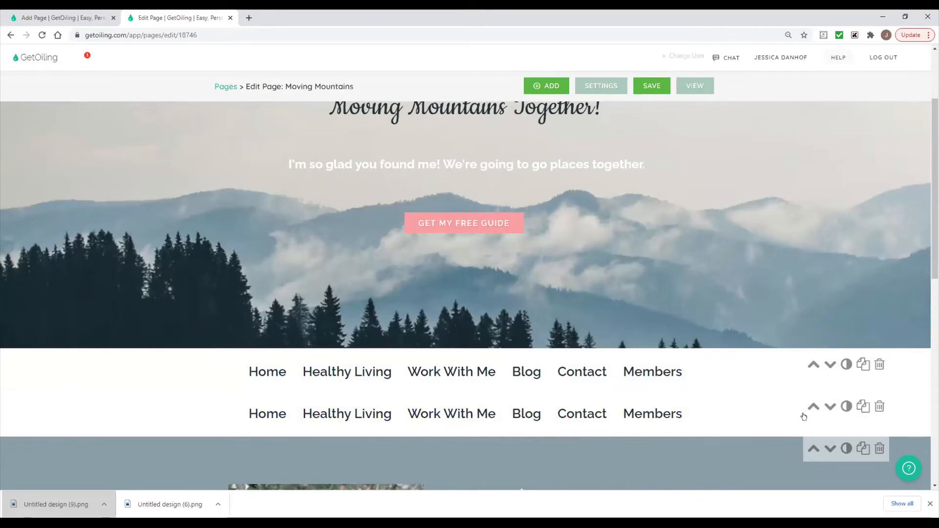
Hide the lower duplicate menu section on portrait tablet devices and small screen computers, and apply the settings.
left_click(846, 407)
scroll(368, 417, "down", 2)
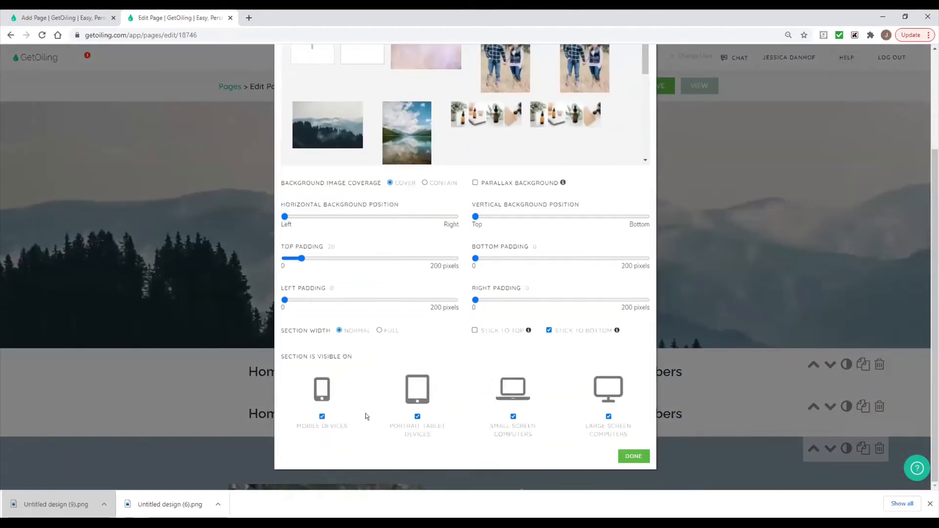
left_click(417, 416)
left_click(513, 416)
left_click(633, 456)
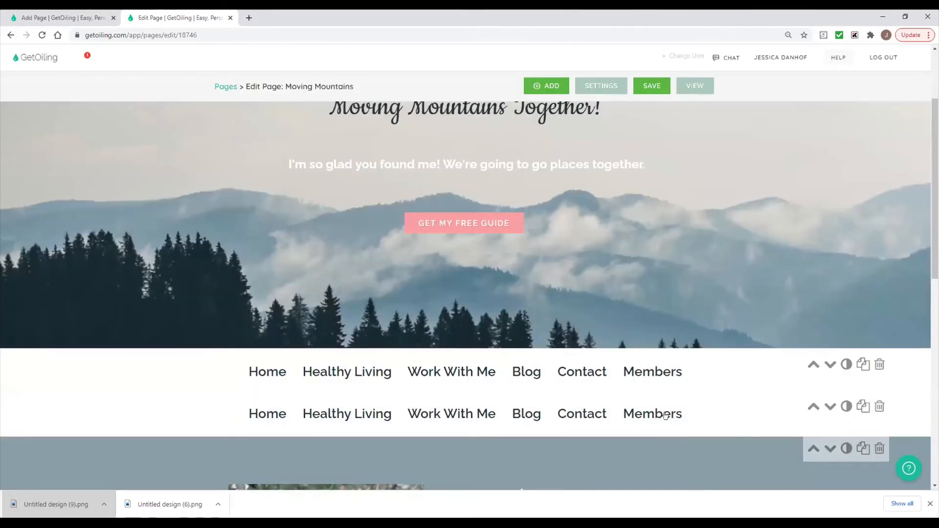
Edit the duplicate menu's text, replacing the gap after "Home" with a single-spaced line break.
left_click(688, 416)
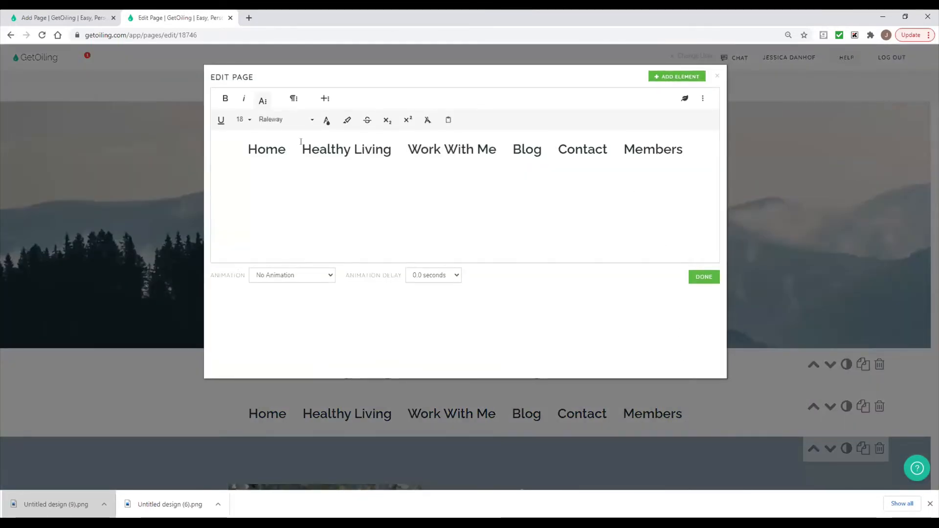
left_click_drag(301, 142, 282, 141)
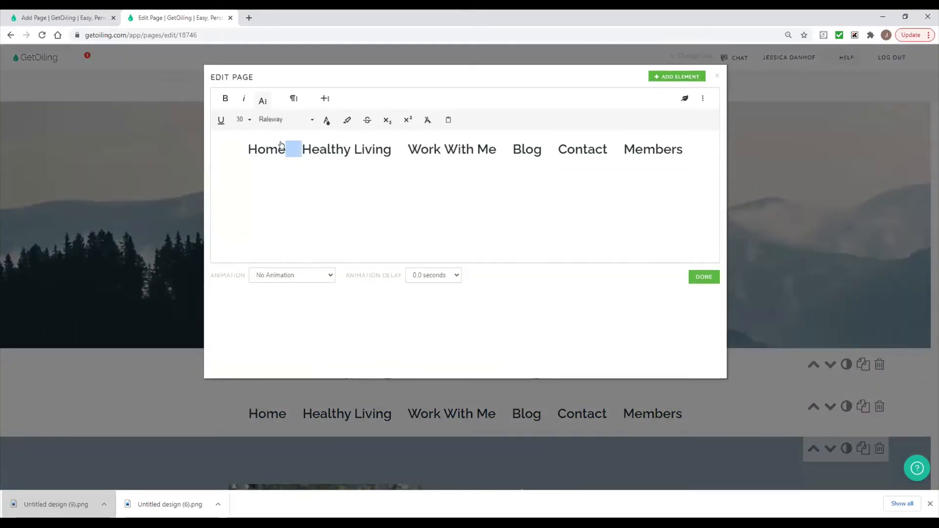
key("BackSpace")
key("Return")
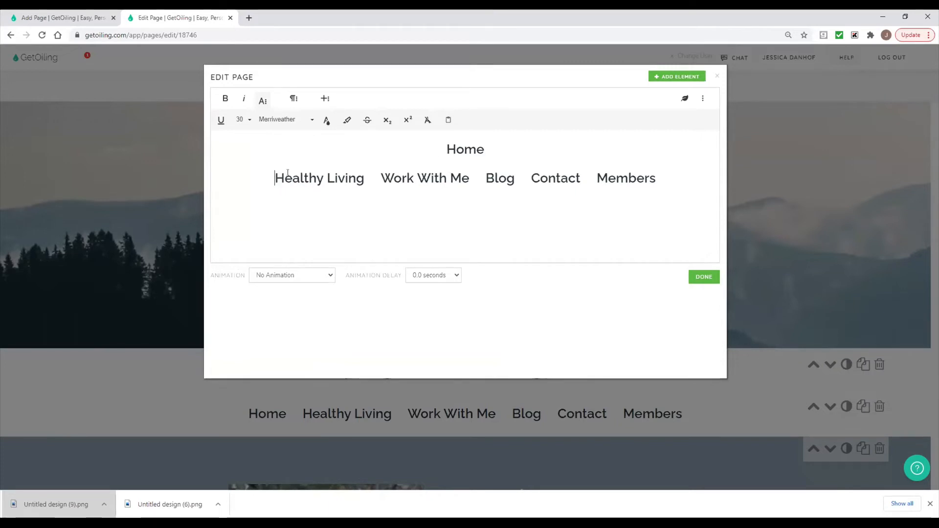
key("BackSpace")
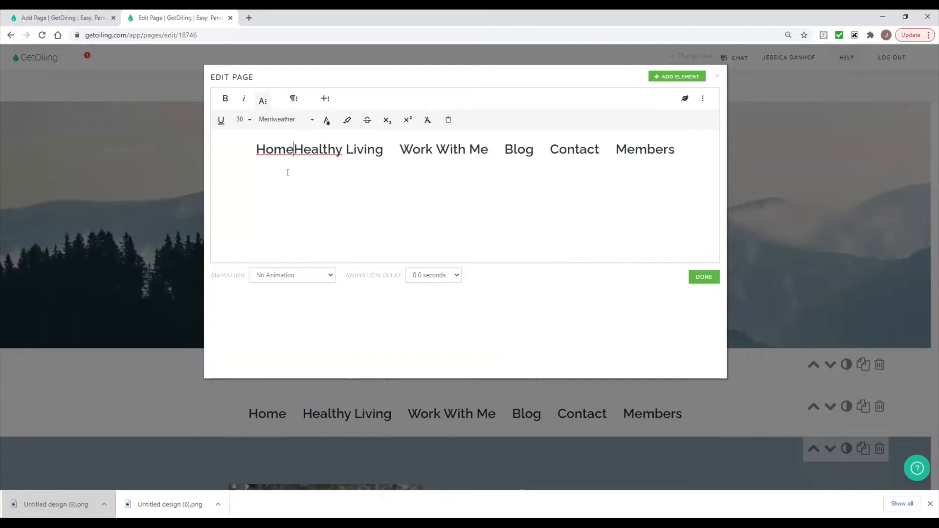
key("Return")
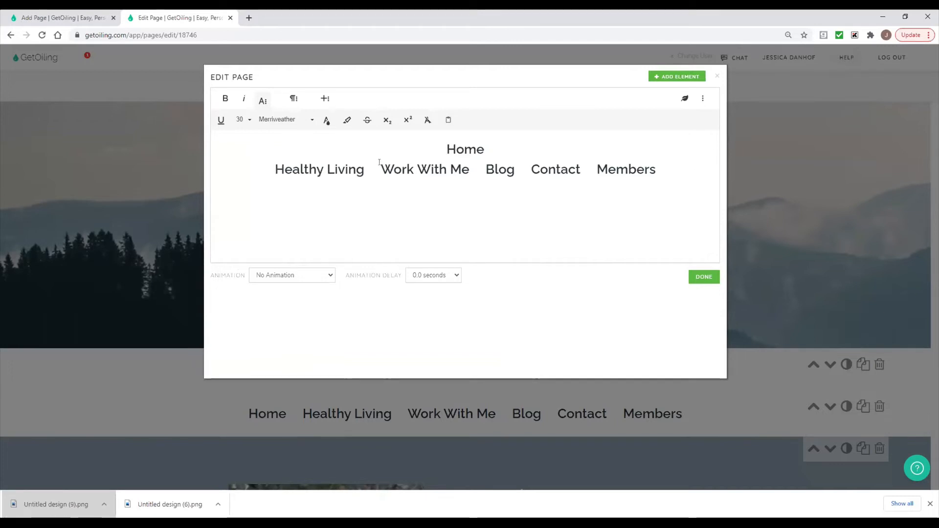
Replace the gap between "Healthy Living" and "Work With Me" with a single-spaced line break.
left_click_drag(381, 167, 365, 166)
key("BackSpace")
key("Return")
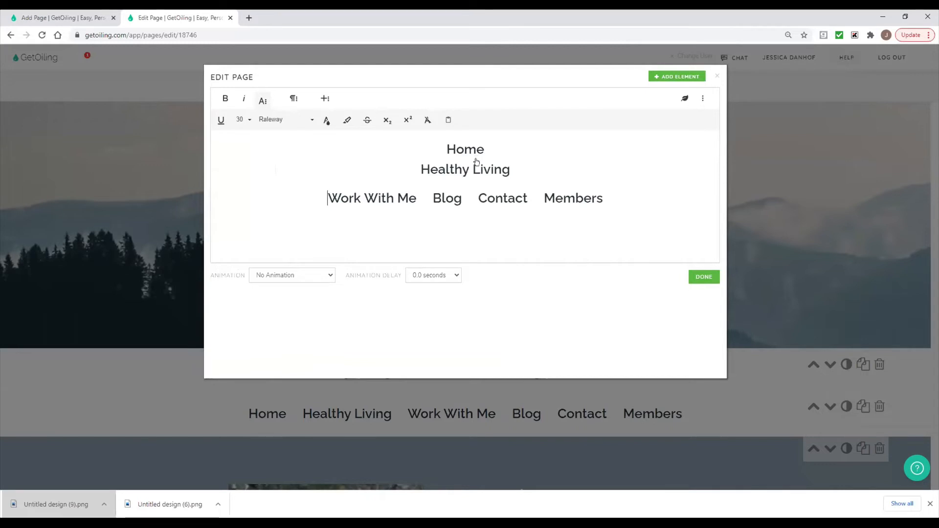
key("BackSpace")
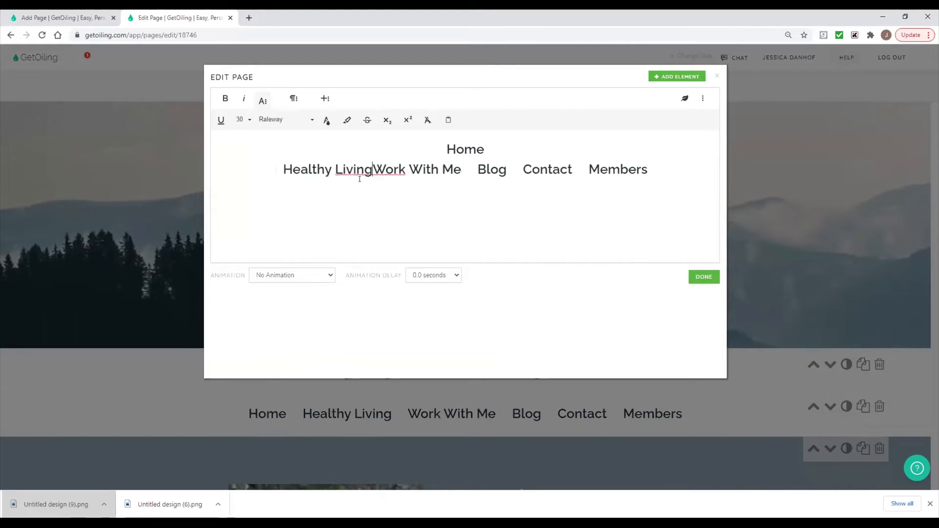
key("Return")
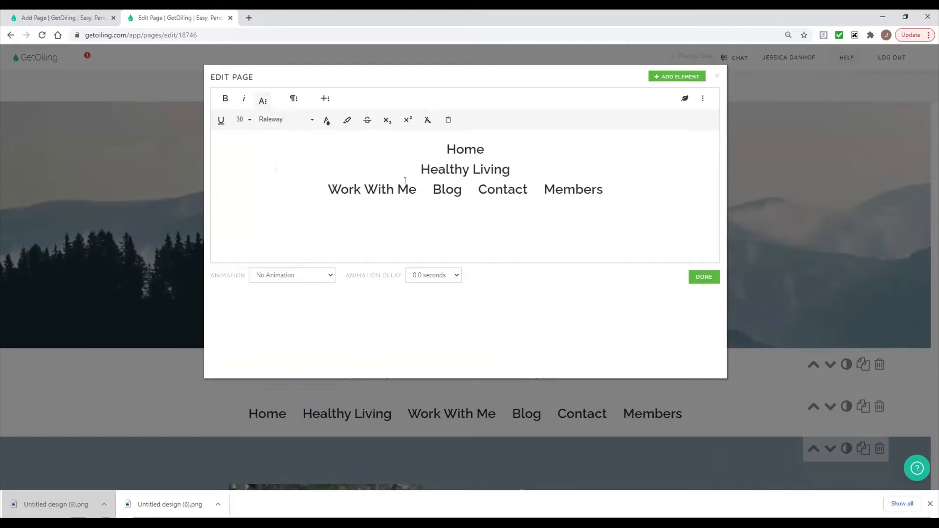
Stack "Work With Me", "Blog", "Contact" and "Members" on separate lines, apply the text edit and save the page.
left_click_drag(433, 187, 399, 203)
key("BackSpace")
key("Return")
key("BackSpace")
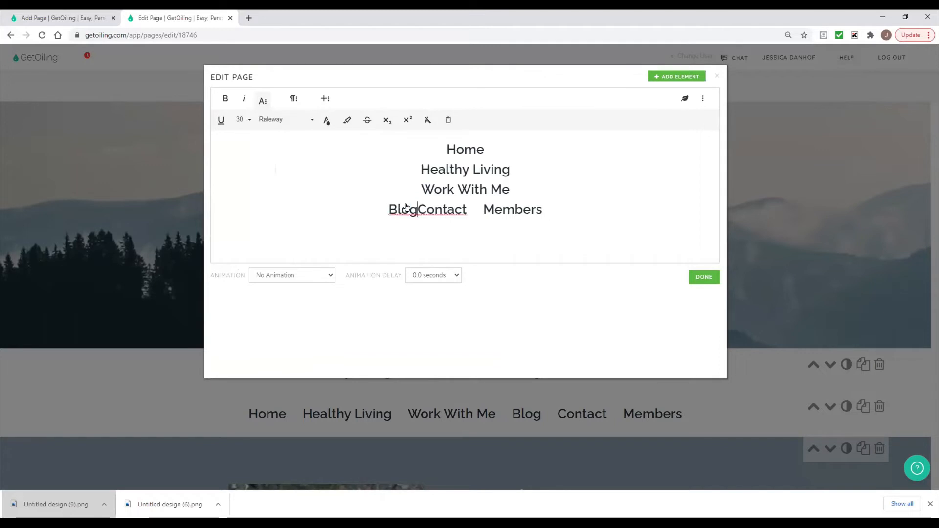
key("Return")
left_click_drag(469, 228, 452, 228)
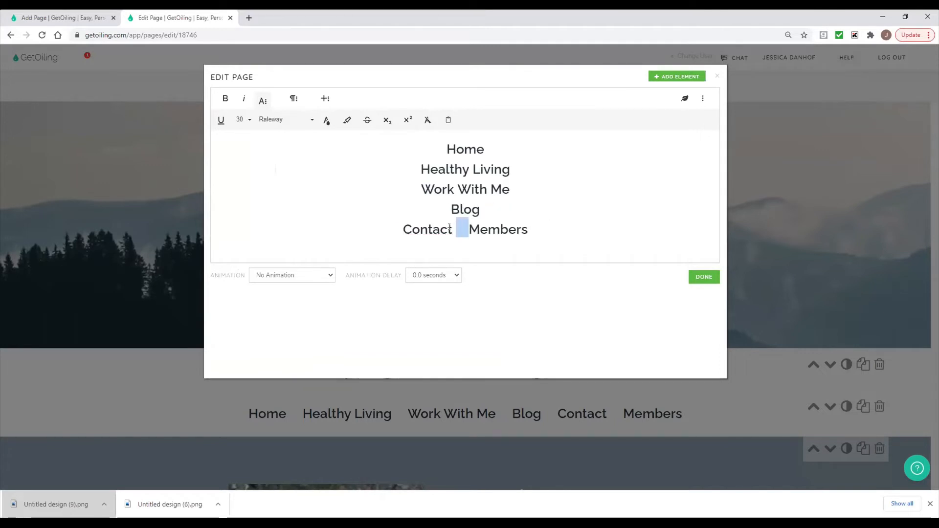
key("BackSpace")
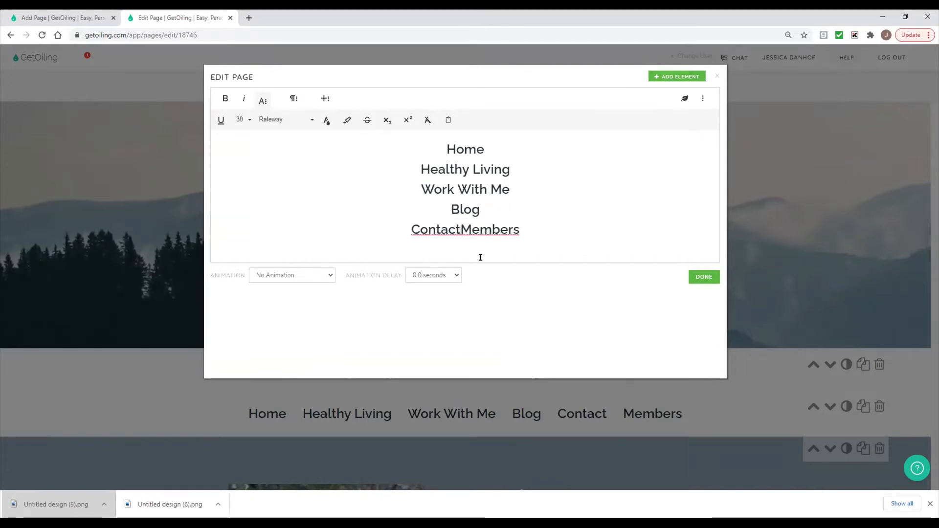
key("Return")
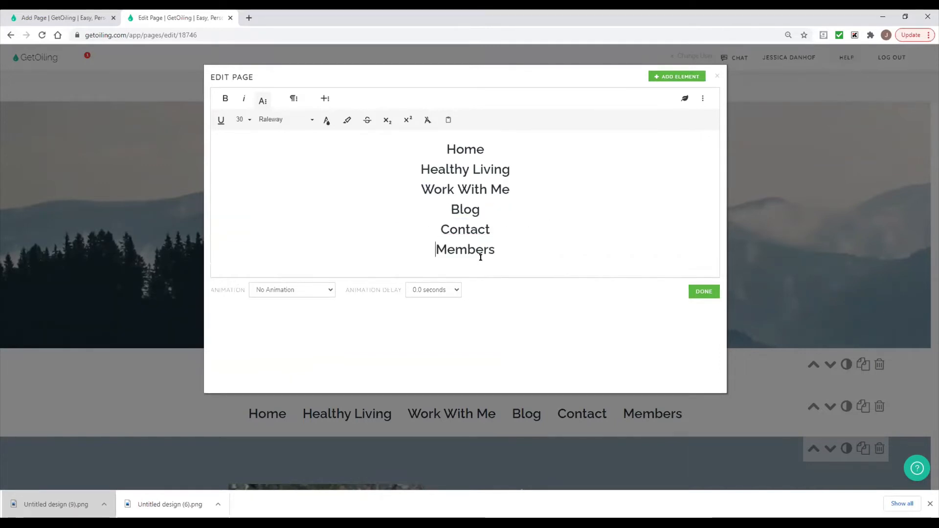
left_click(703, 293)
scroll(478, 215, "down", 3)
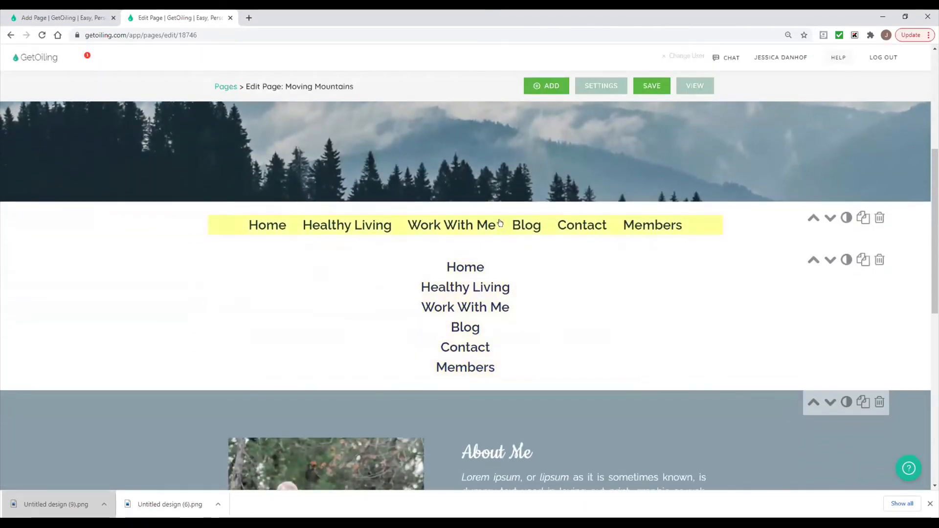
left_click(652, 85)
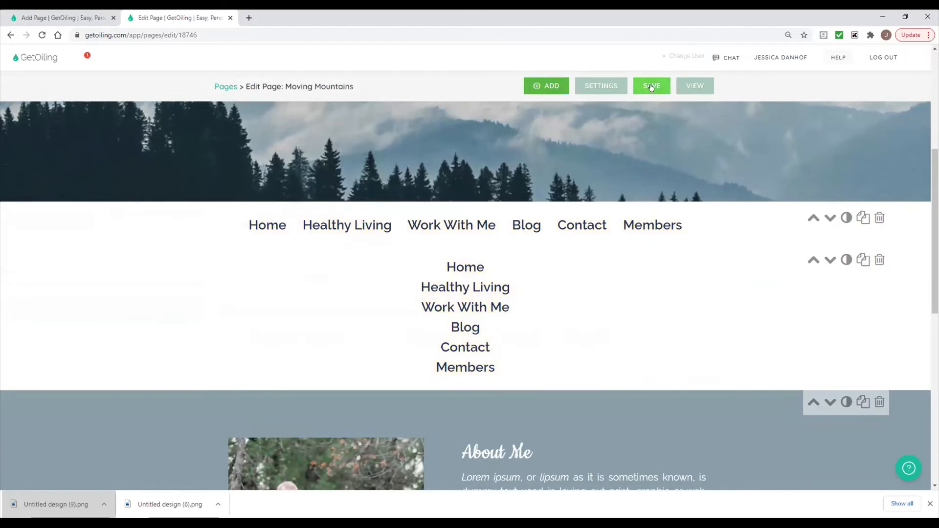
View the live page and compare the navigation menu in a full-size and a narrow window, and close the page.
left_click(701, 86)
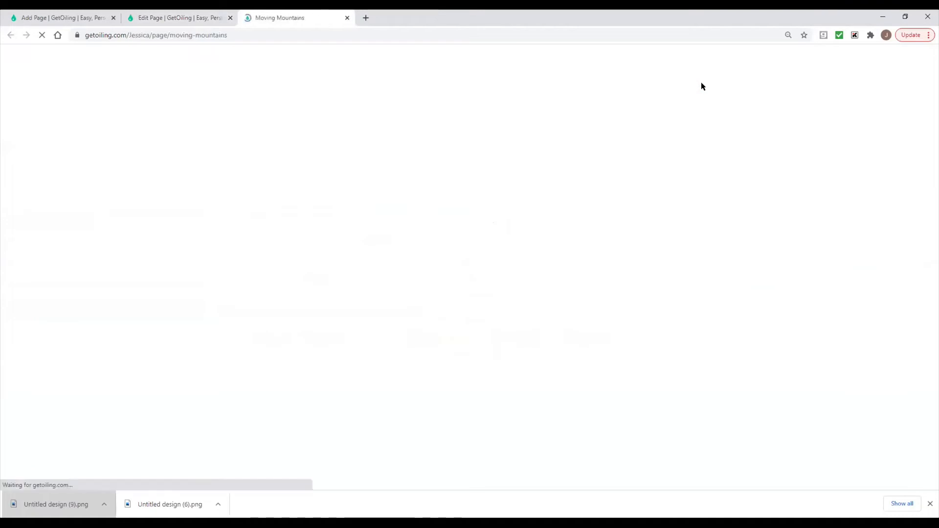
scroll(687, 128, "down", 3)
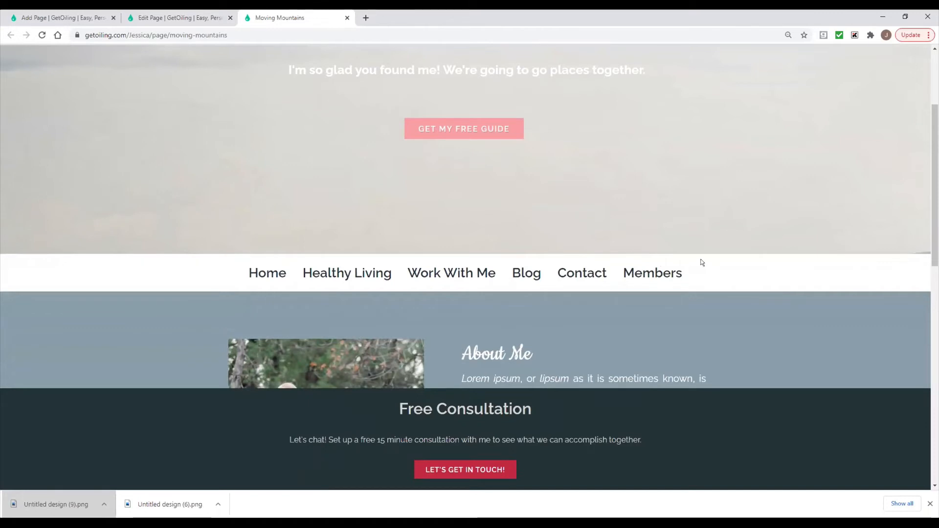
left_click(906, 17)
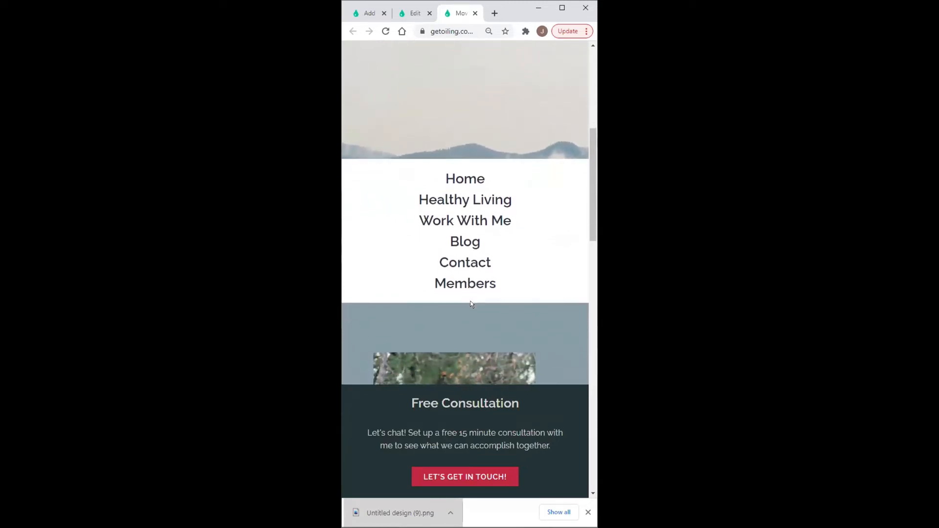
left_click(562, 8)
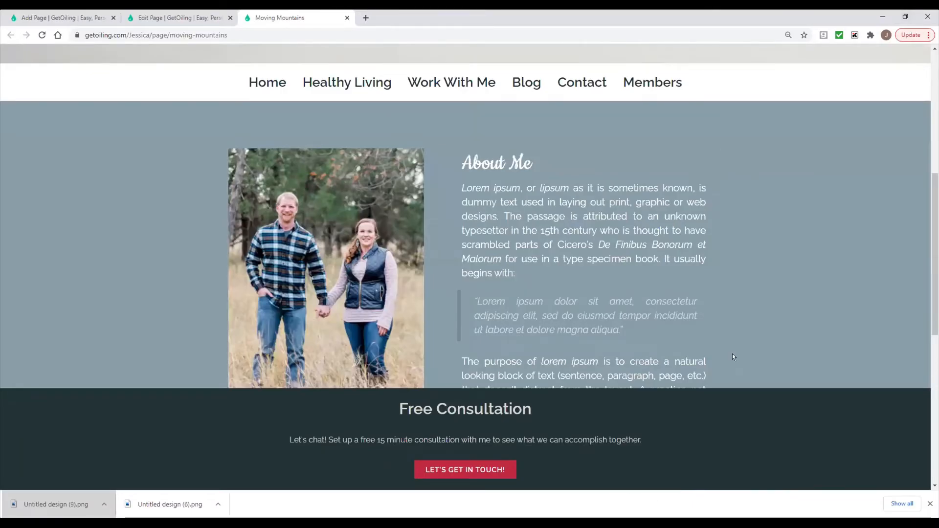
scroll(732, 357, "up", 2)
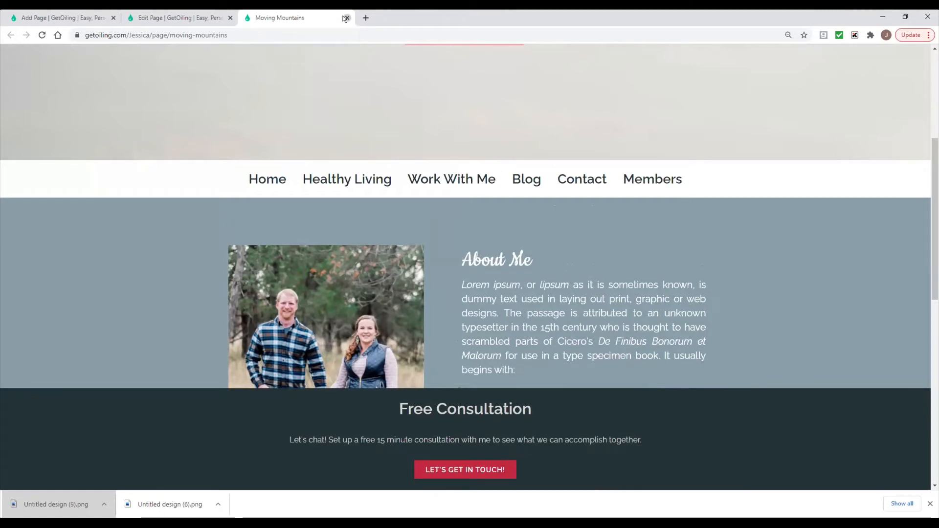
left_click(345, 18)
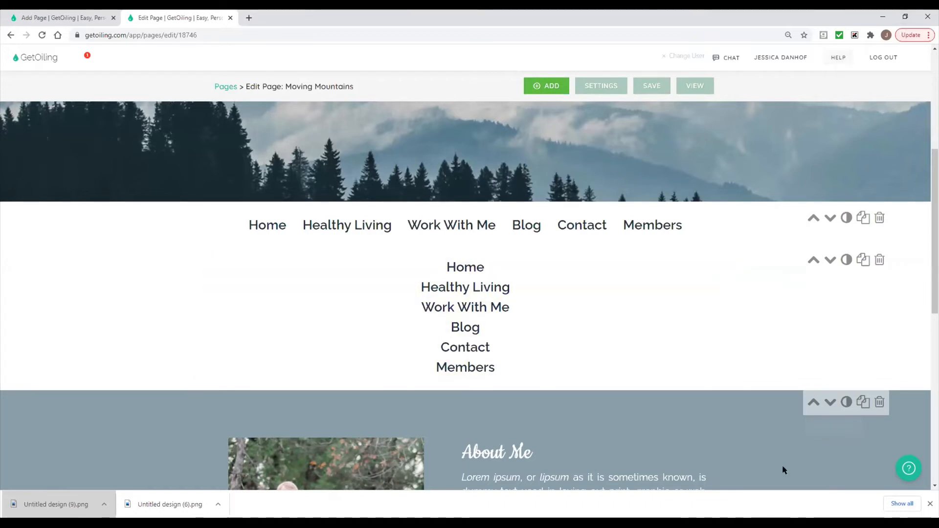
Check both menu sections in the page editor at narrow width, and reopen the live page to compare it in a narrow window.
scroll(786, 470, "down", 1)
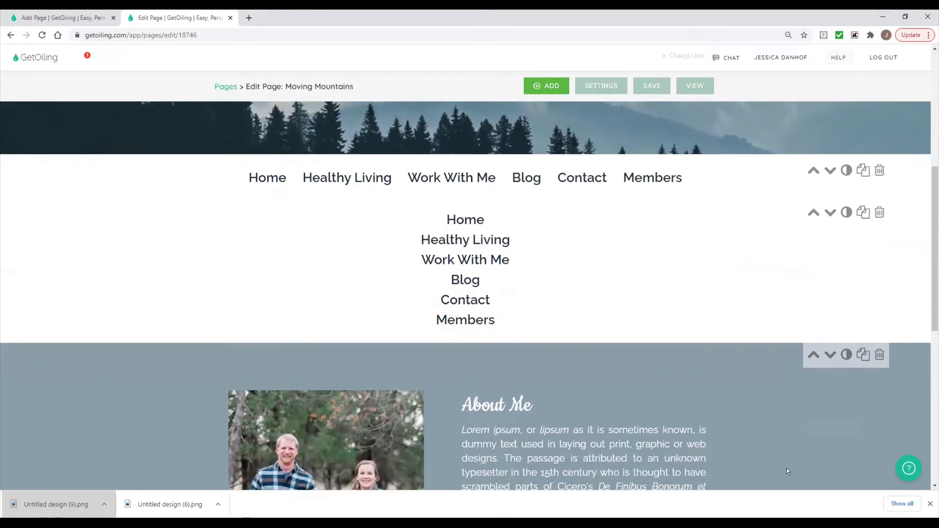
left_click(906, 18)
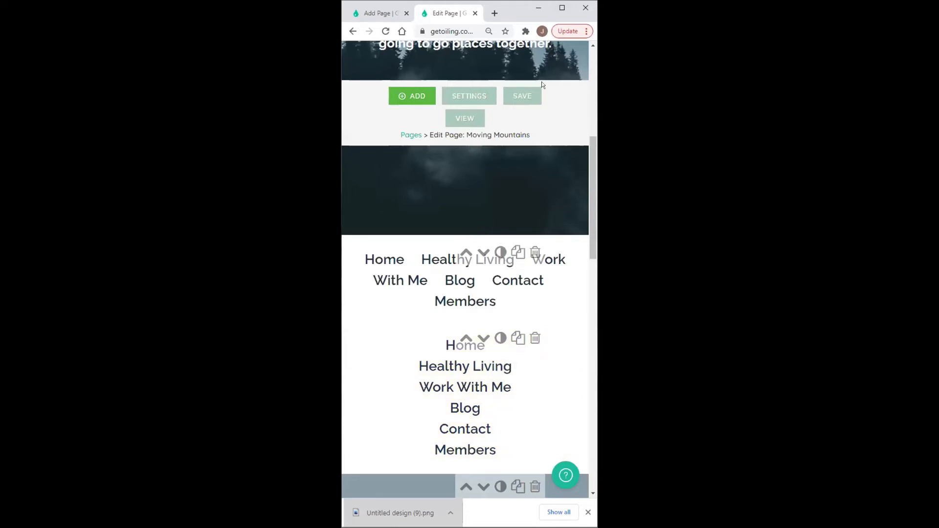
left_click(562, 9)
left_click(696, 86)
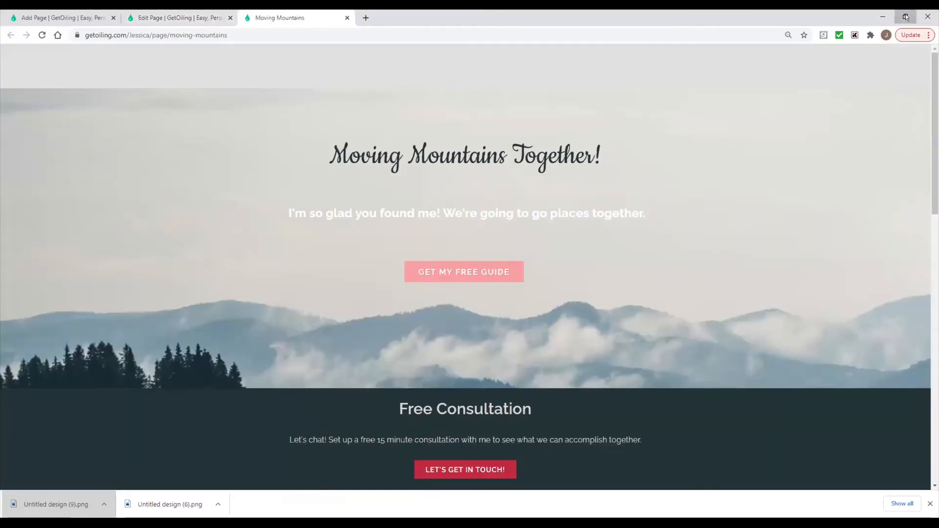
left_click(906, 17)
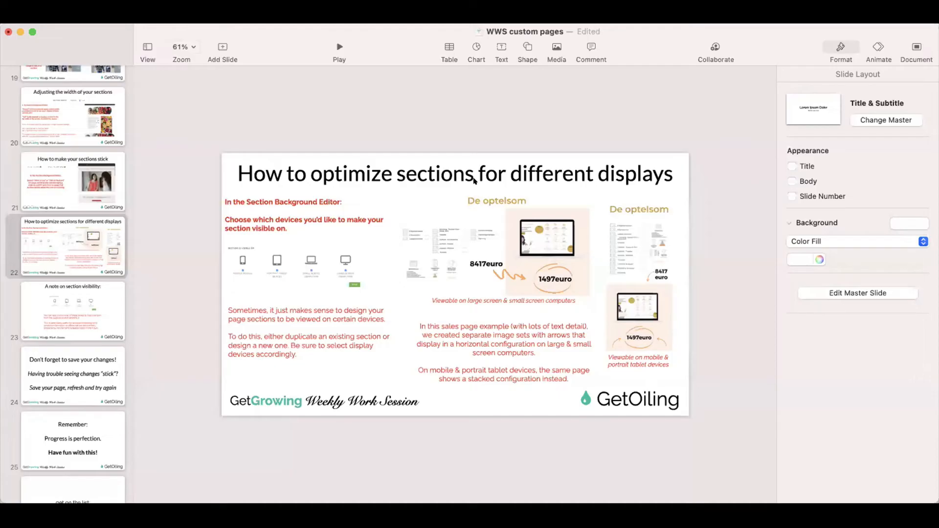
Switch to the Keynote presentation, play it from the different displays slide and advance to "A note on section visibility".
left_click(339, 48)
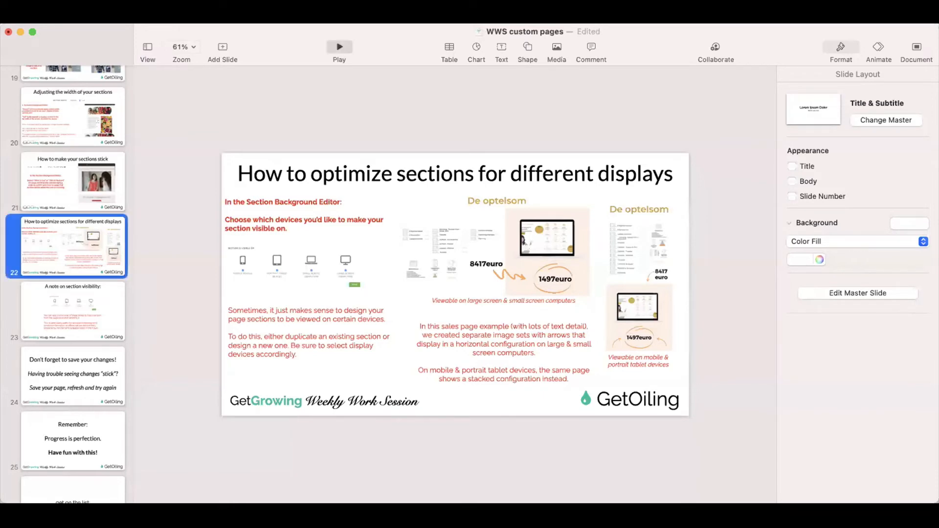
key("Right")
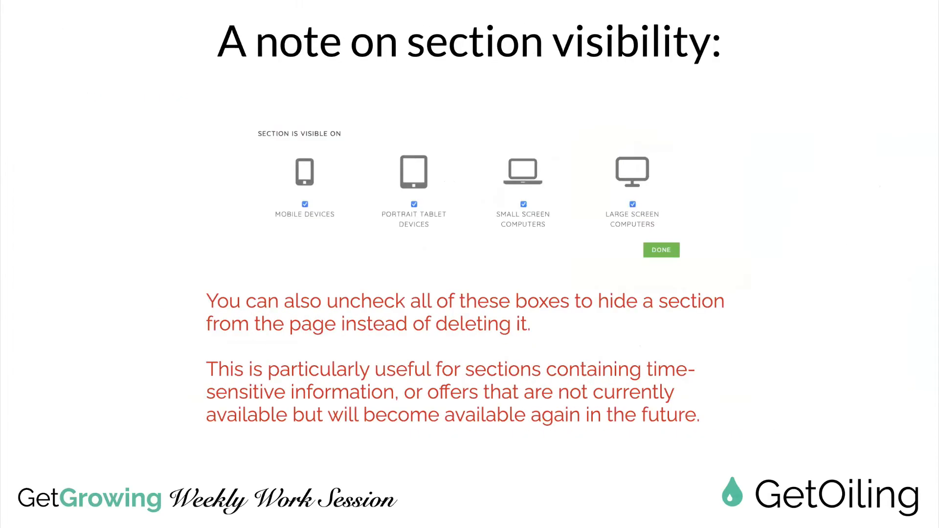
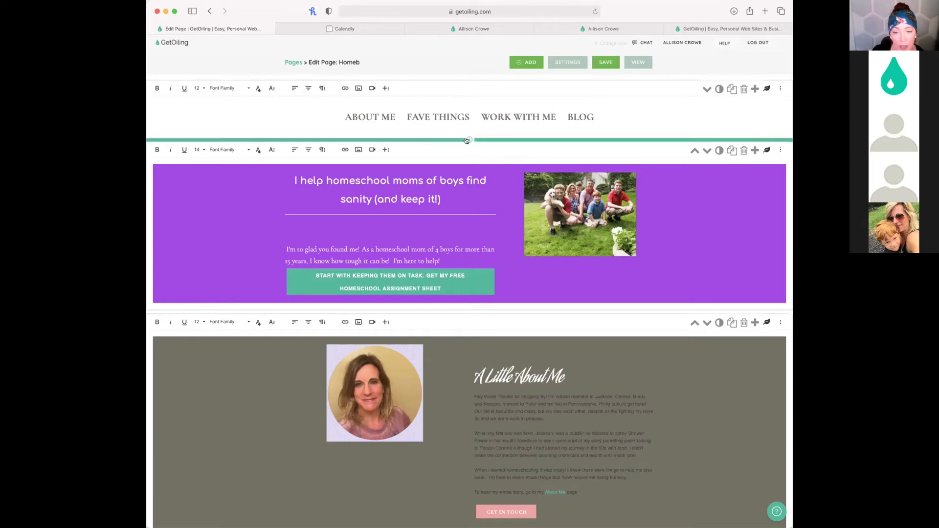
Switch to the "Homeb" page editor and add a "1 Column No Header" section directly below the navigation menu.
left_click(468, 140)
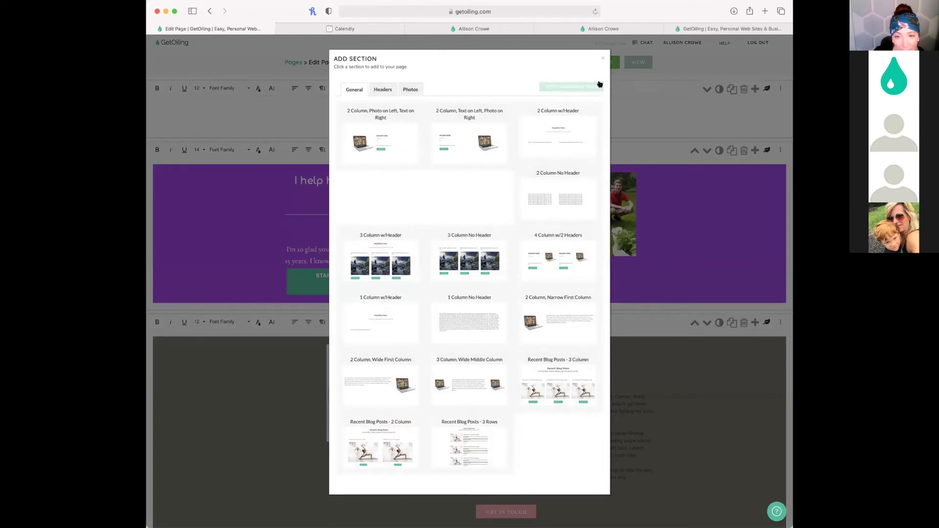
left_click(603, 58)
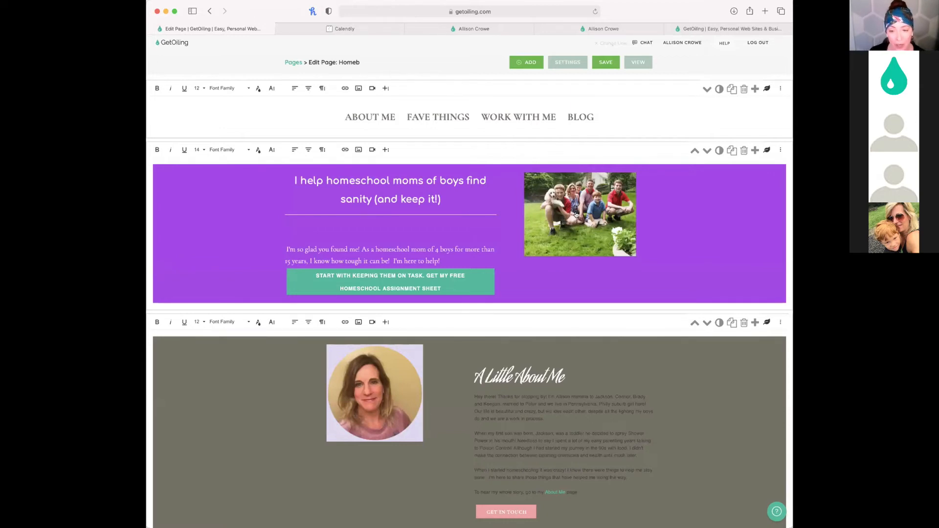
left_click(467, 142)
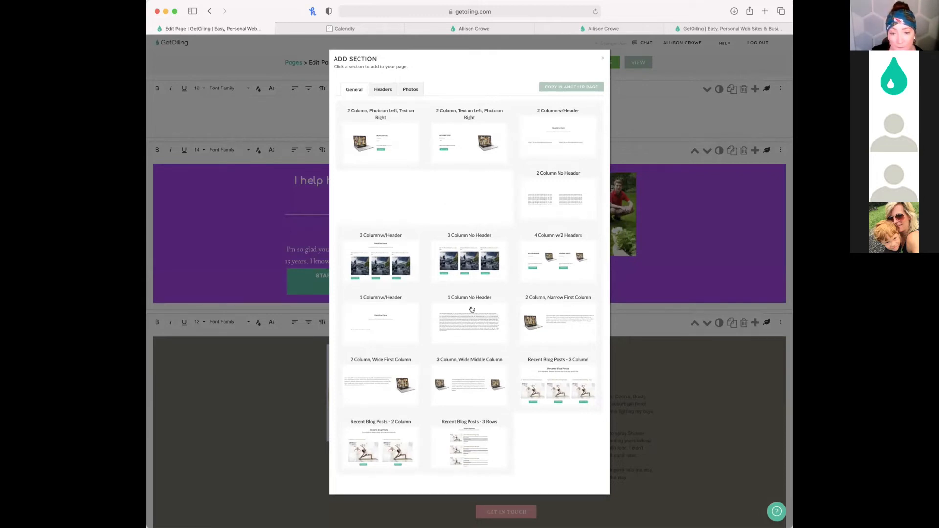
left_click(467, 324)
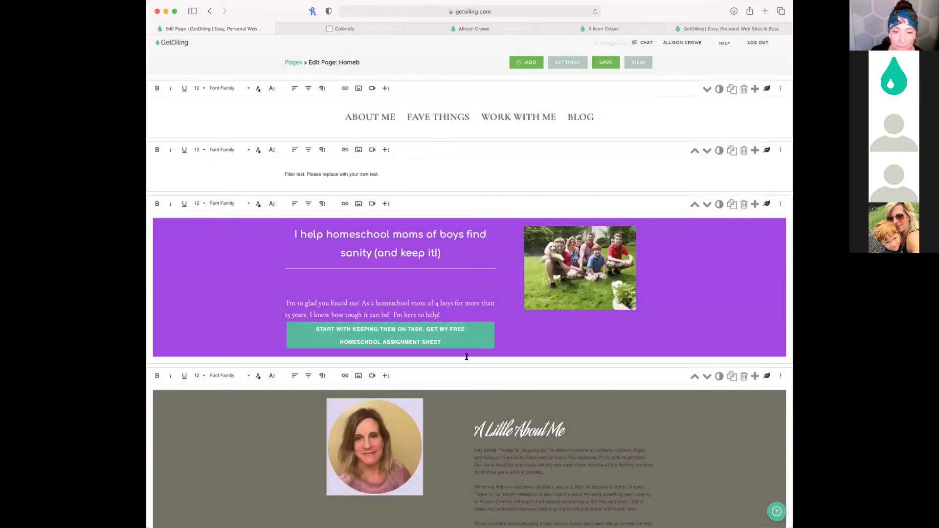
Give the filler-text section below the navigation menu the outdoor family photo as its background image and set its section width to Full.
left_click(719, 150)
scroll(423, 161, "down", 5)
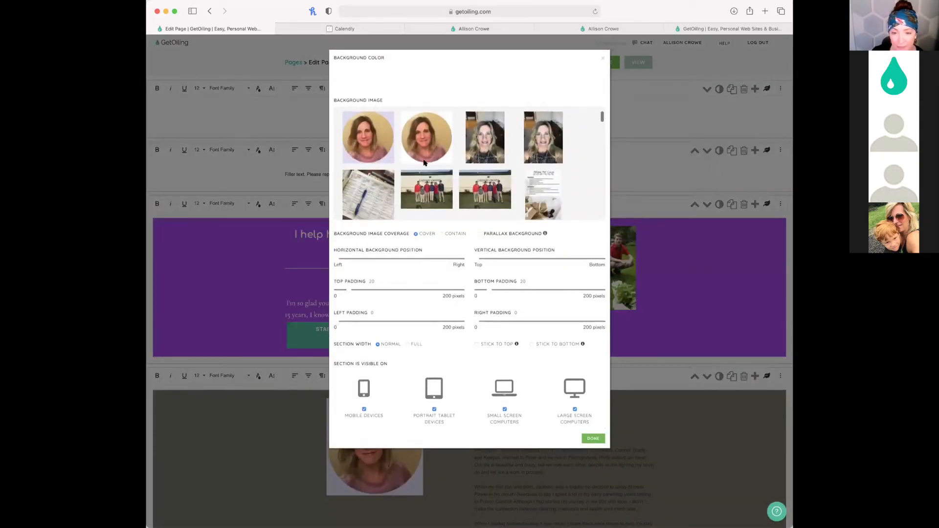
scroll(423, 162, "down", 10)
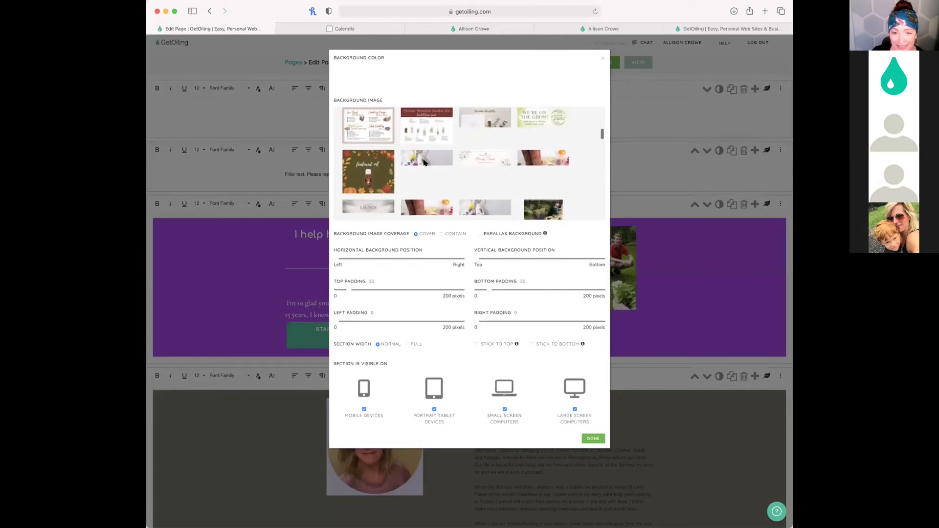
scroll(424, 164, "down", 10)
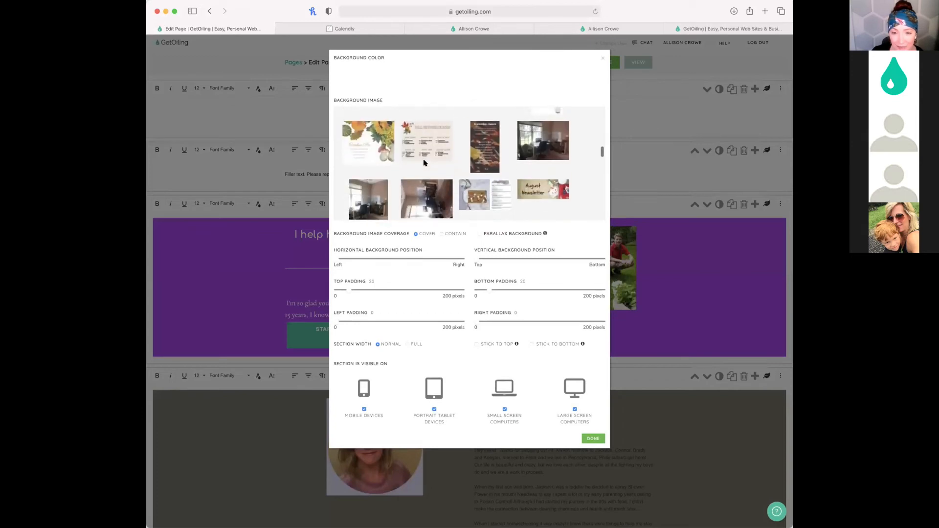
scroll(424, 163, "down", 10)
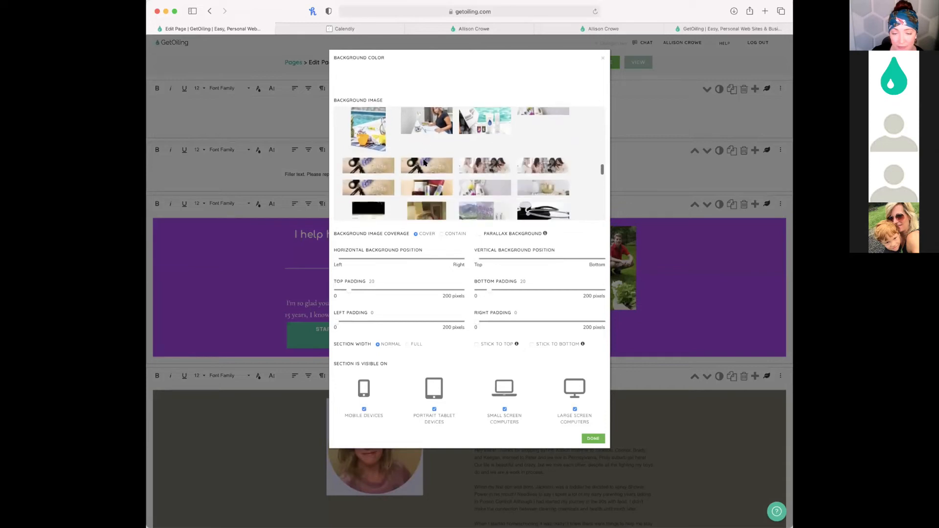
scroll(424, 163, "down", 10)
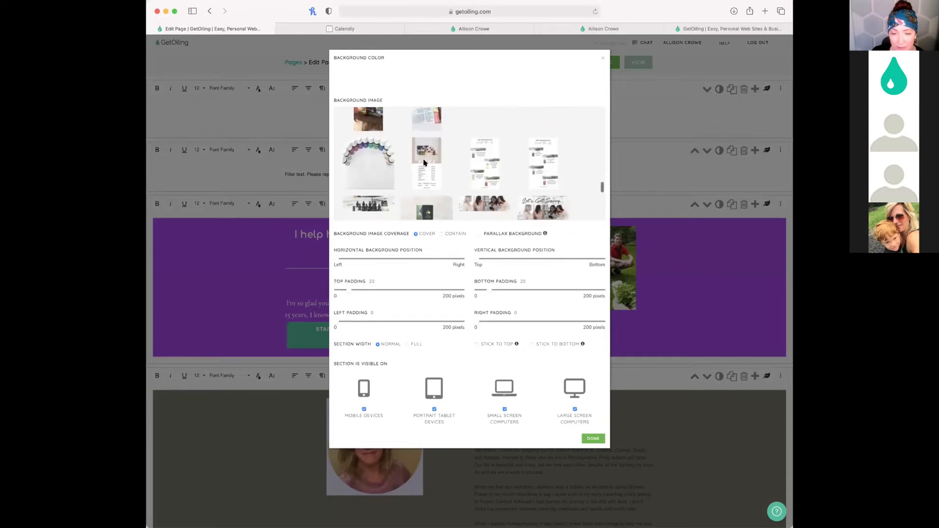
scroll(424, 163, "down", 5)
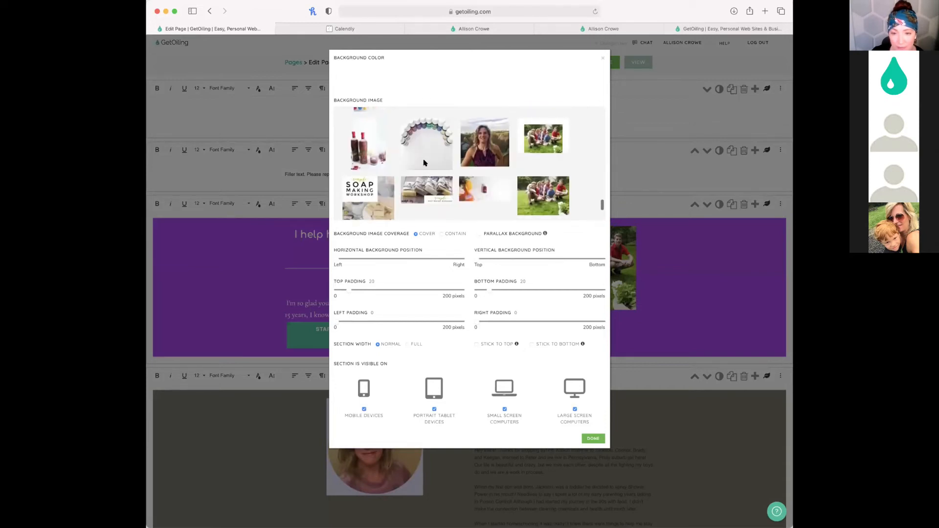
mouse_move(535, 201)
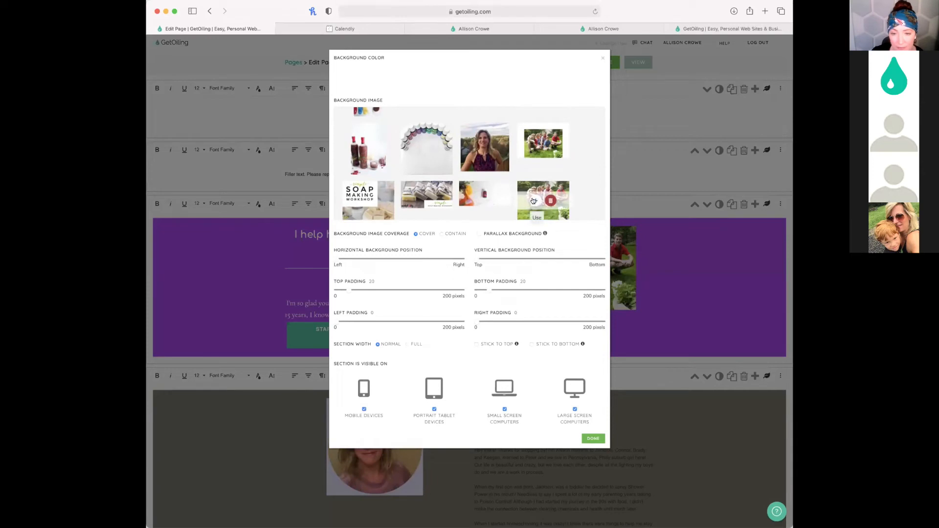
left_click(534, 200)
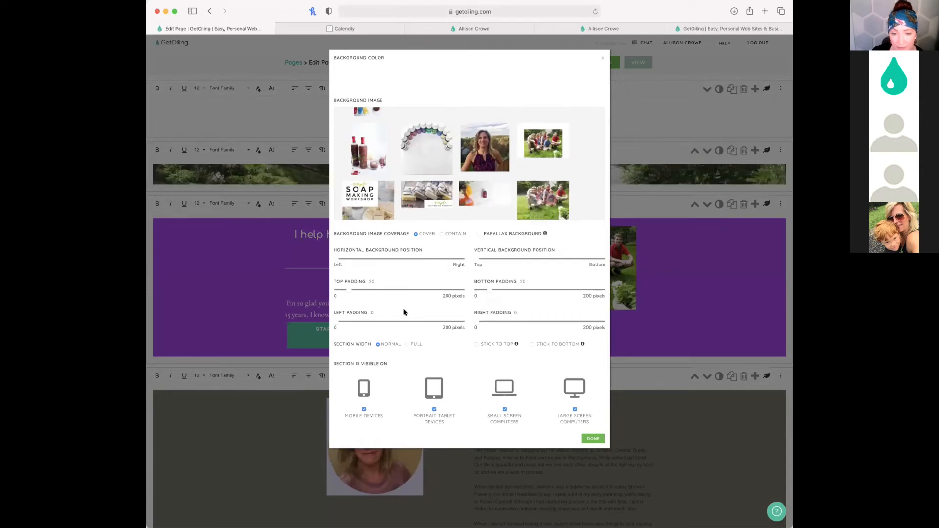
left_click(408, 344)
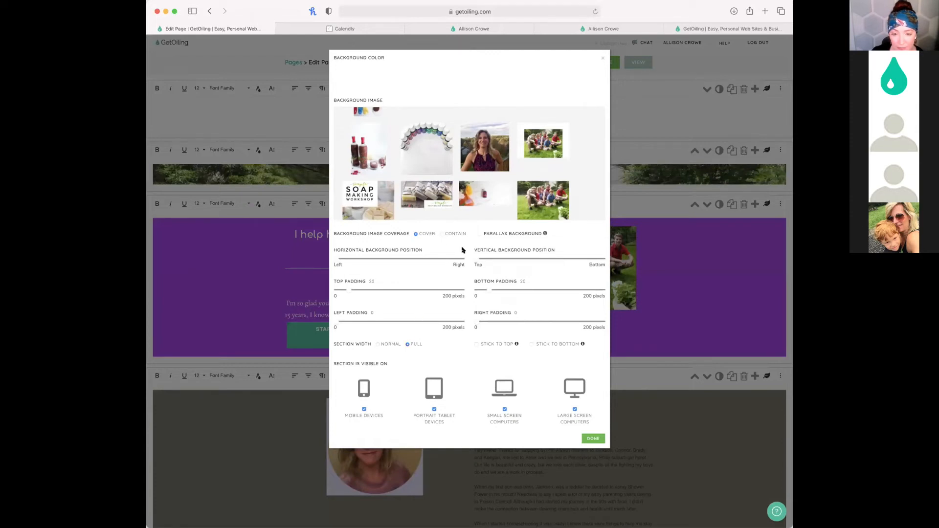
mouse_move(478, 259)
left_mouse_down()
mouse_move(497, 260)
mouse_move(468, 262)
left_mouse_up()
left_click(592, 439)
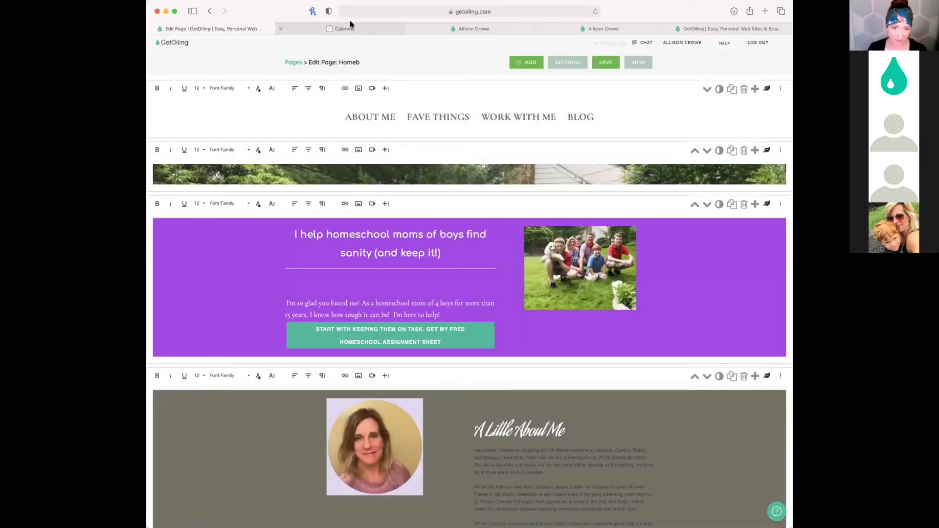
Open kailiets.com in a new browser tab as a design reference.
key("super+t")
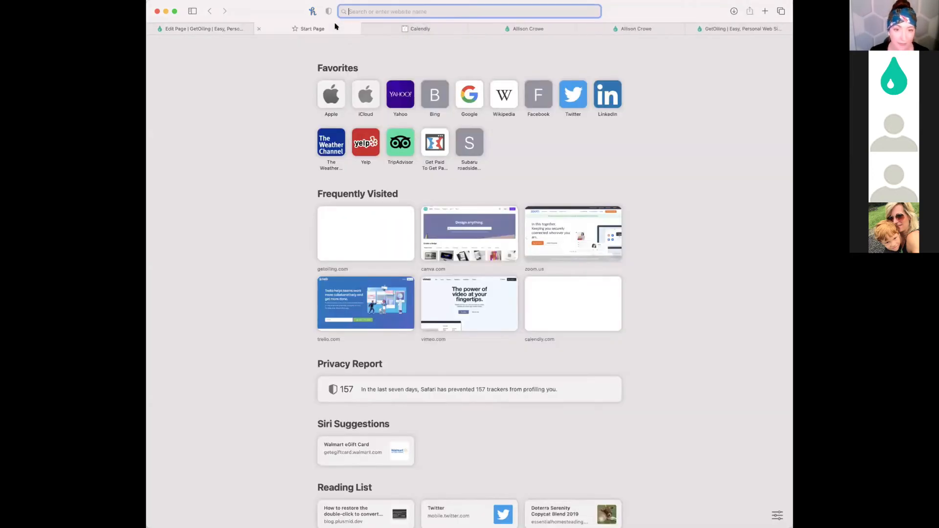
type("kailiets.com")
key("Return")
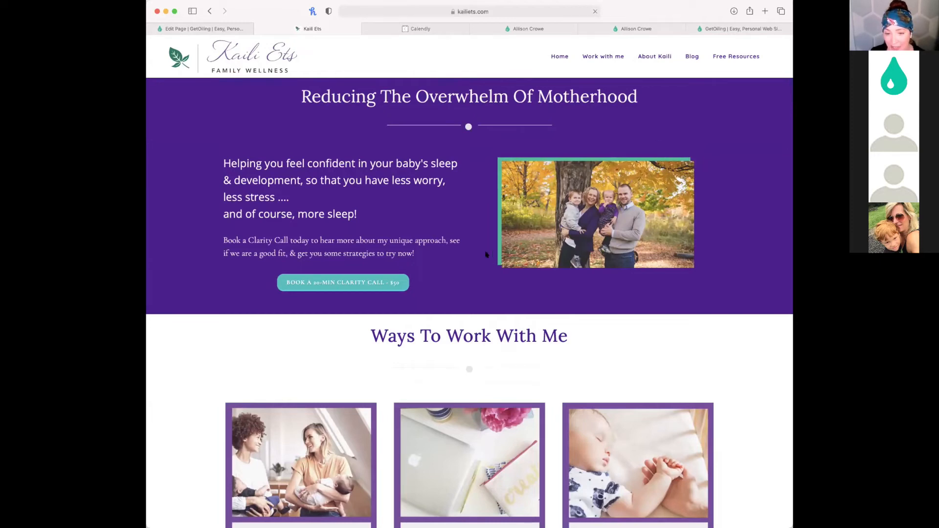
Return to the Homeb page editor and enlarge the family photo in the purple section to fill more of its column.
left_click(173, 30)
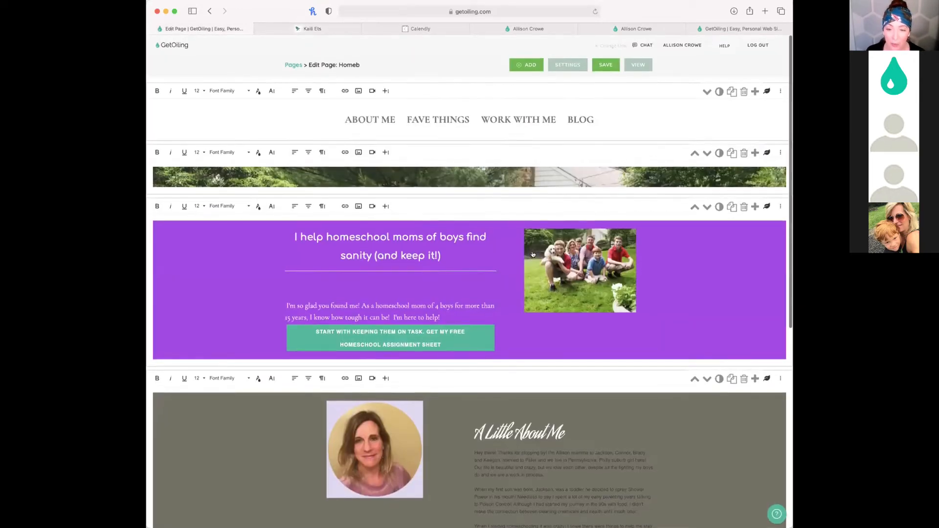
left_click(587, 285)
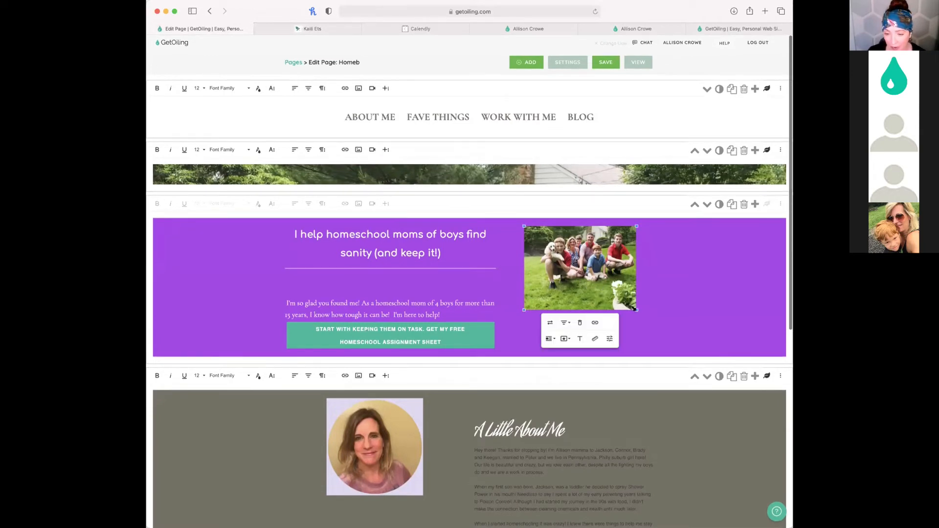
left_click_drag(635, 309, 680, 332)
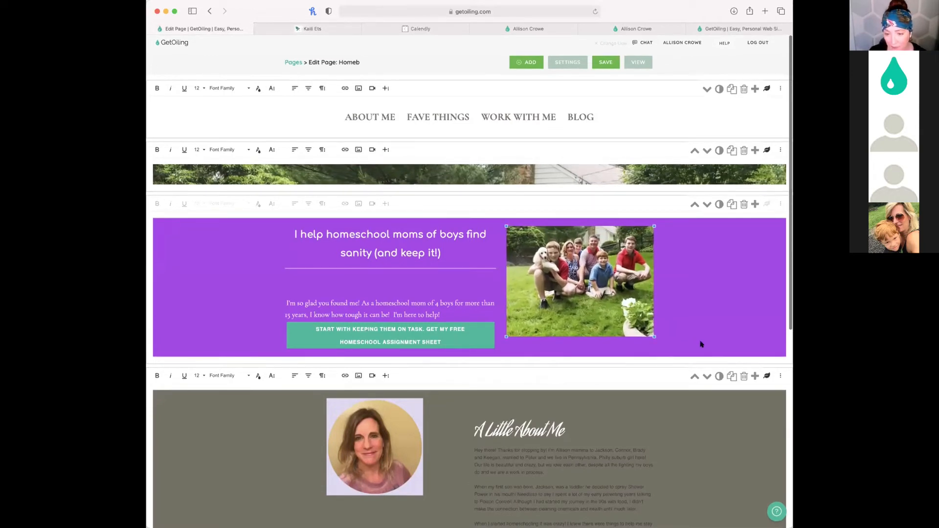
left_click(603, 297)
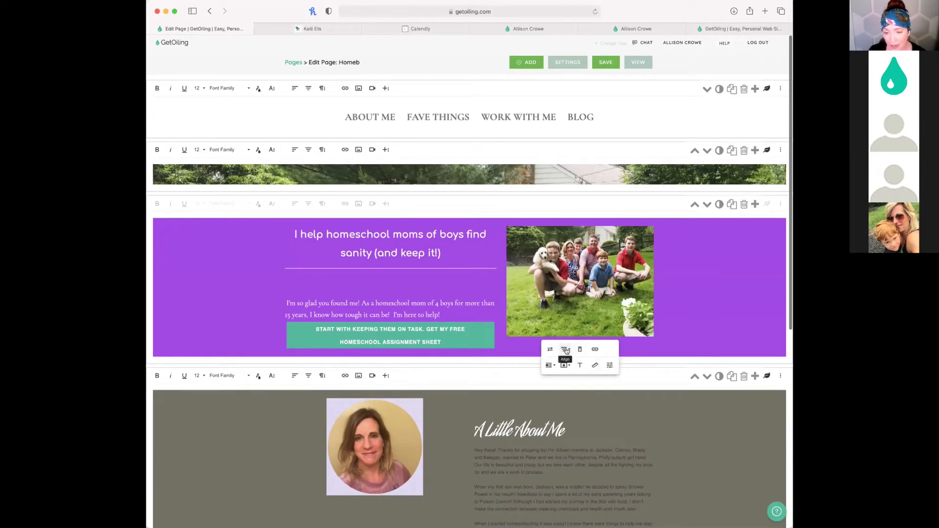
left_click(564, 350)
left_click(574, 385)
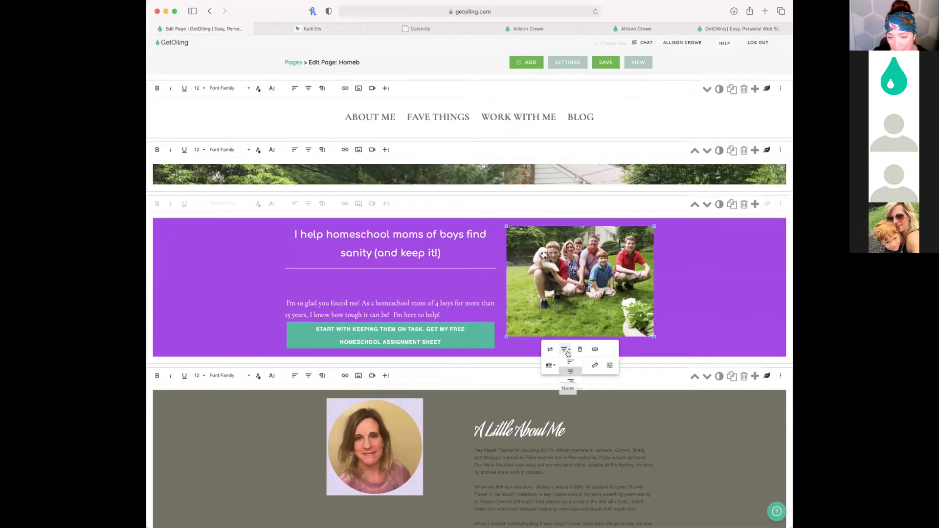
left_click(706, 311)
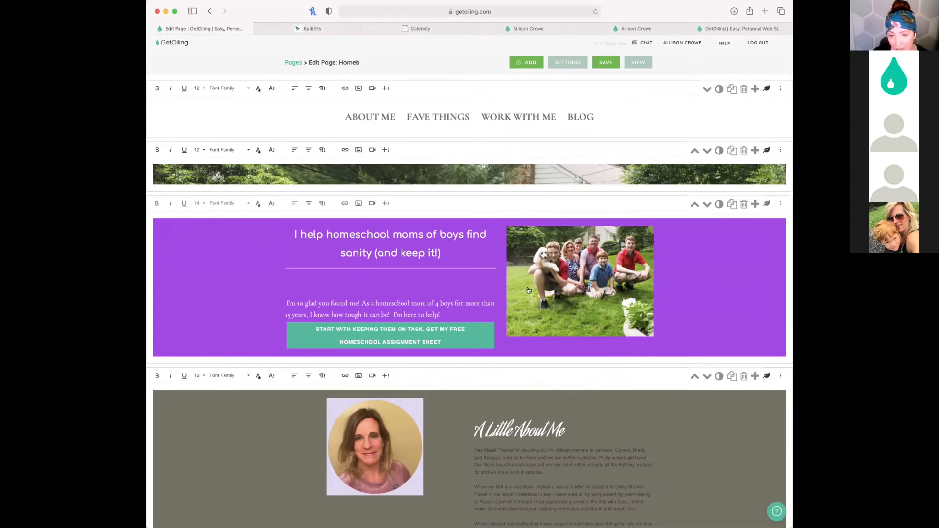
Left-align the heading and intro text in the purple section.
left_click_drag(282, 233, 474, 333)
left_click(294, 203)
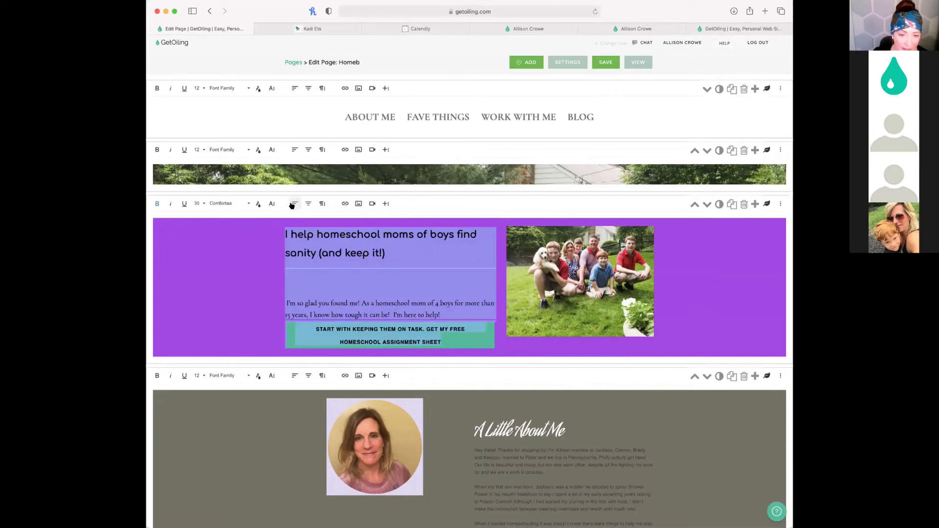
left_click(224, 280)
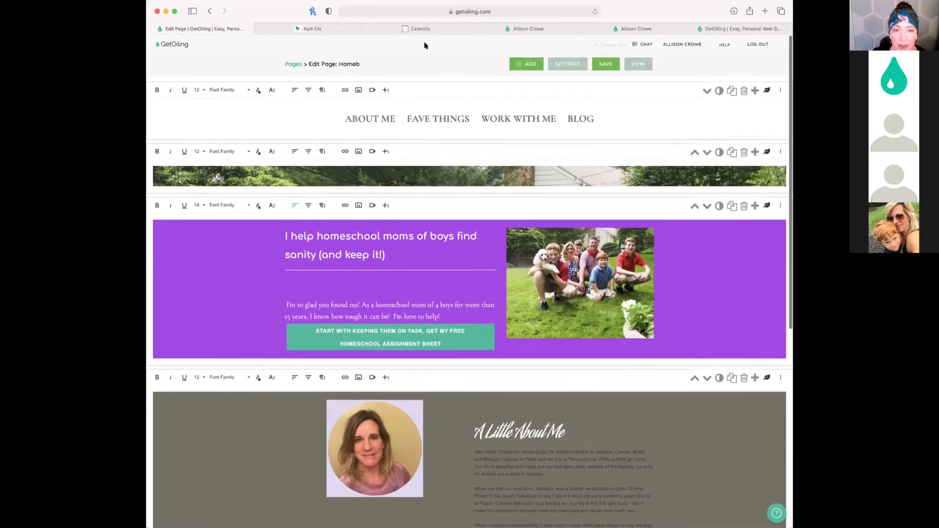
Examine the header and purple hero section on kailiets.com, and return to the Homeb page editor.
left_click(313, 29)
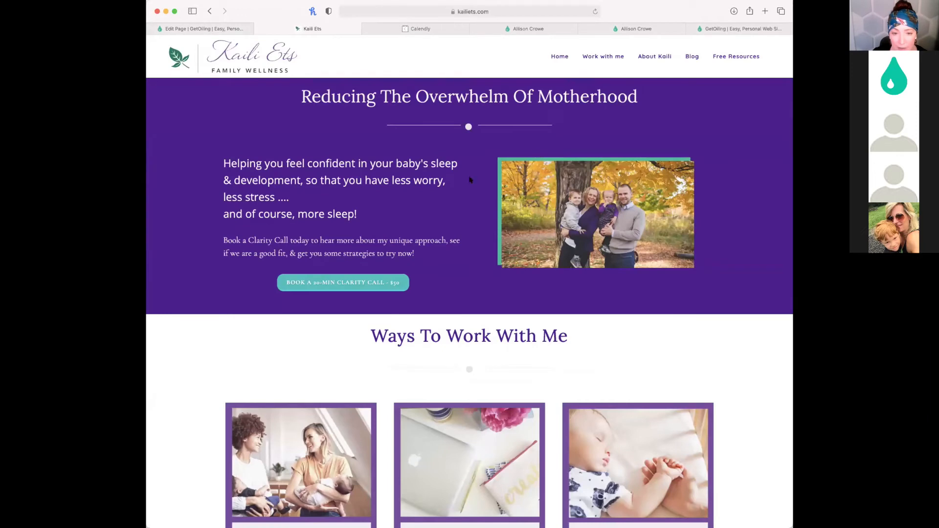
scroll(404, 204, "down", 1)
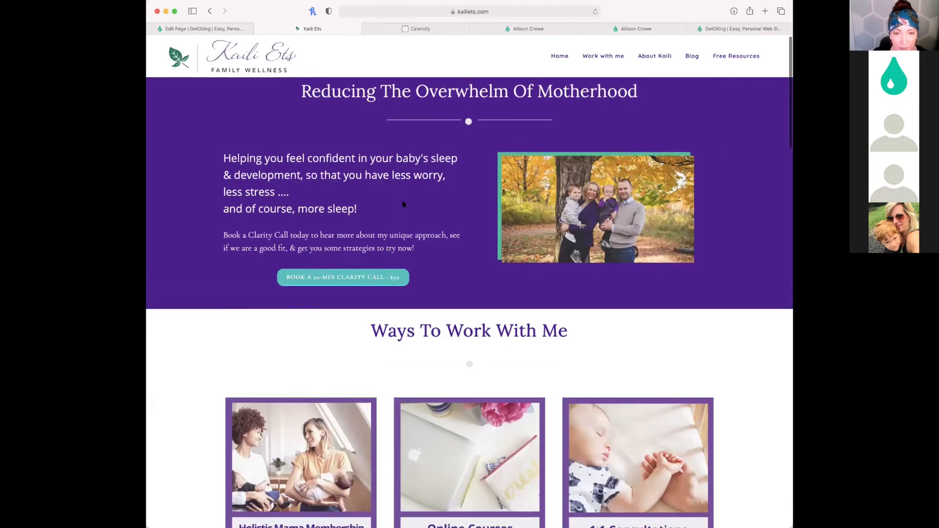
scroll(405, 199, "up", 1)
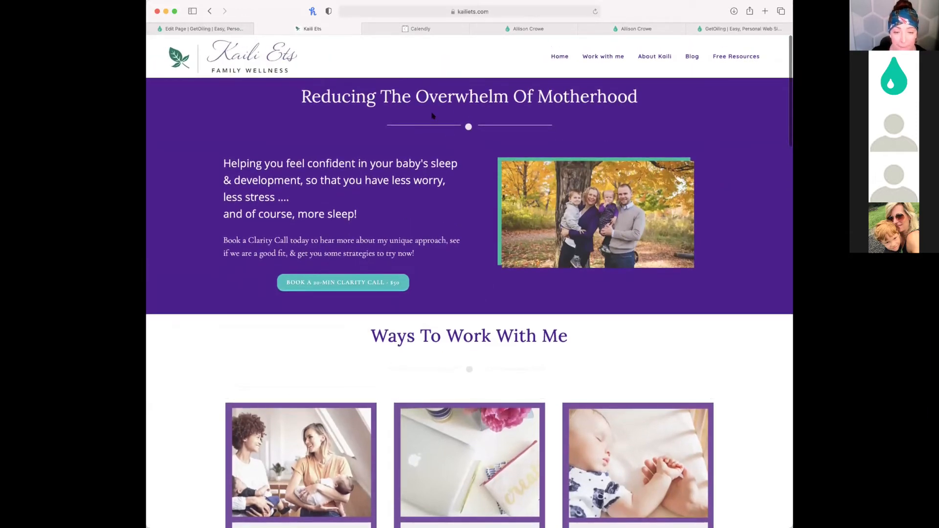
left_click(205, 30)
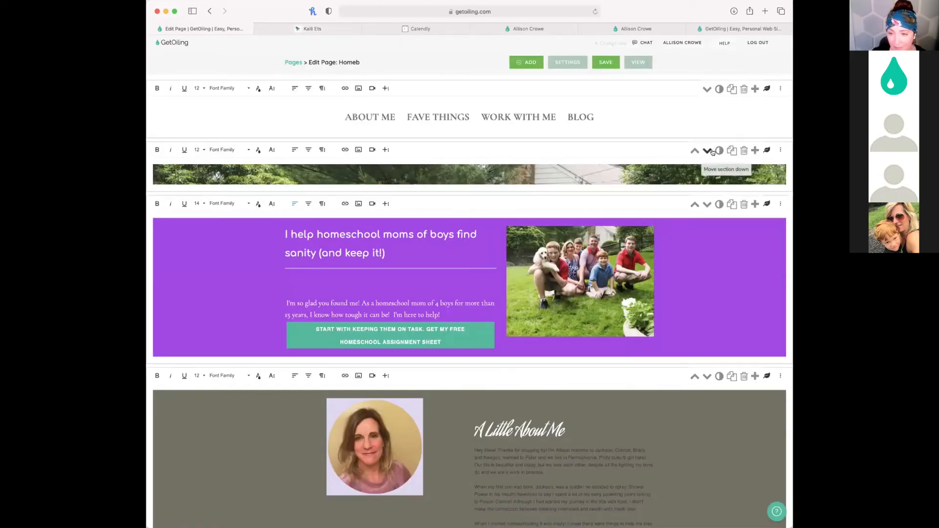
left_click(767, 150)
left_click(359, 80)
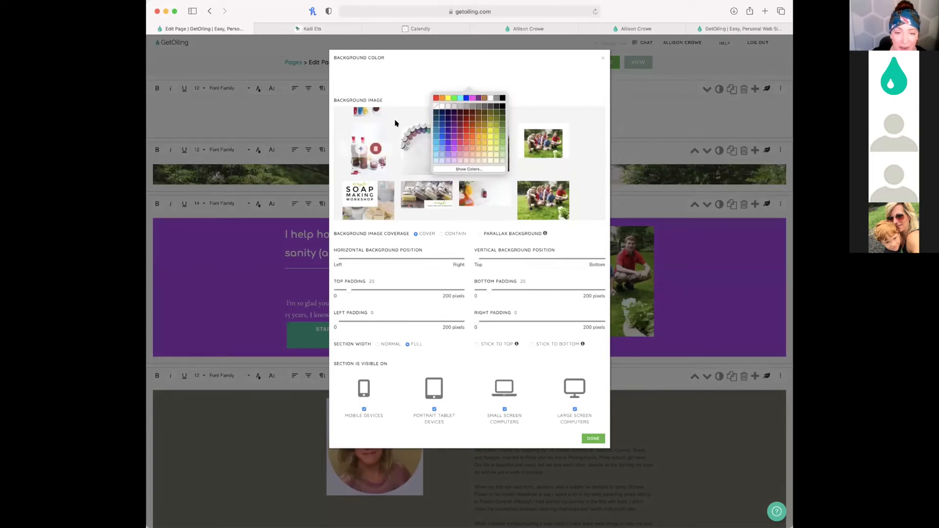
scroll(397, 116, "up", 15)
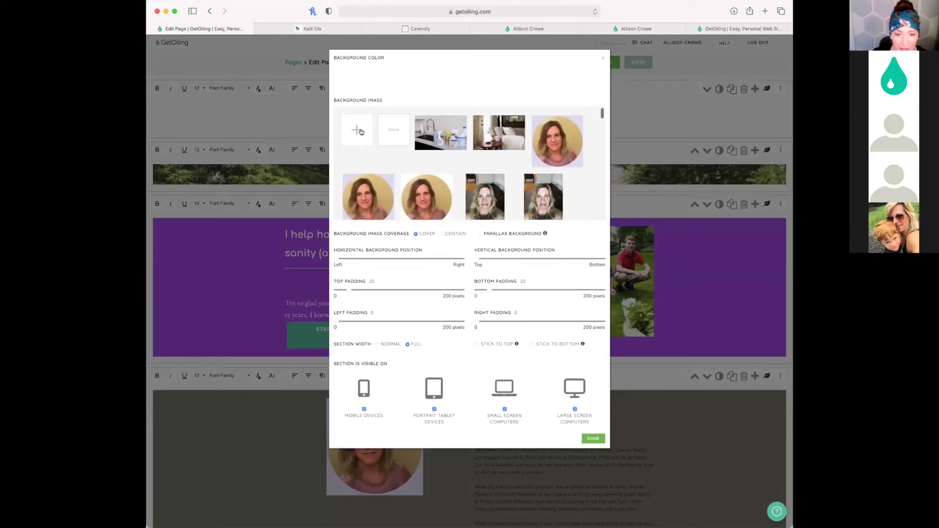
left_click(361, 132)
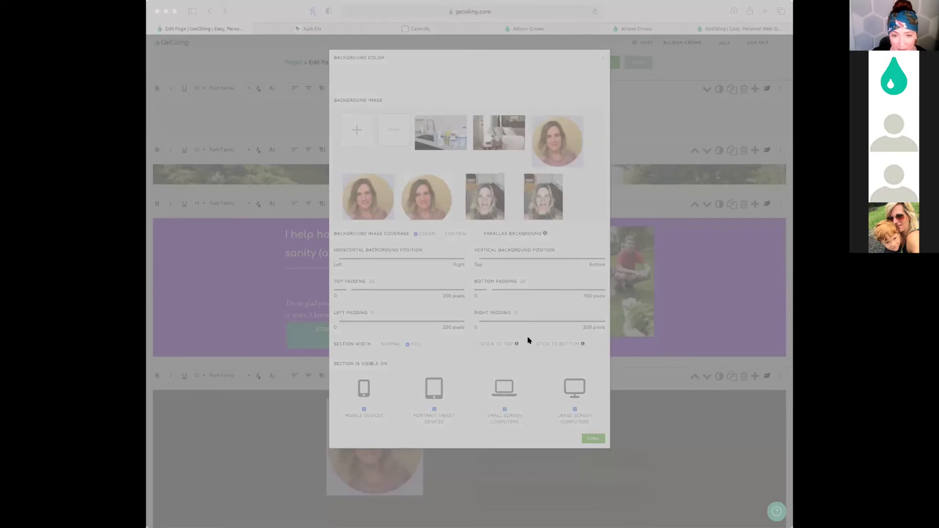
left_click(528, 341)
left_click(710, 125)
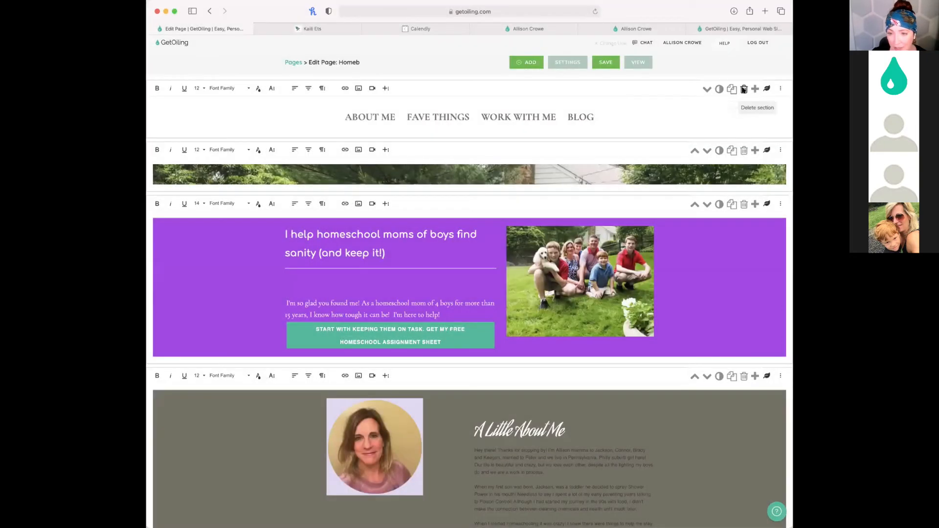
Delete the navigation menu section and the photo-background section below it from the page.
left_click(744, 89)
left_click(548, 277)
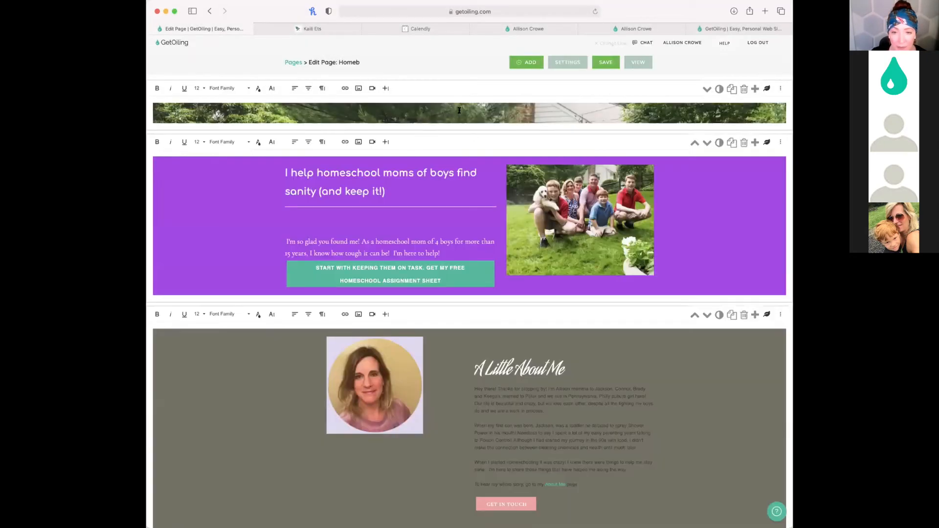
left_click(743, 90)
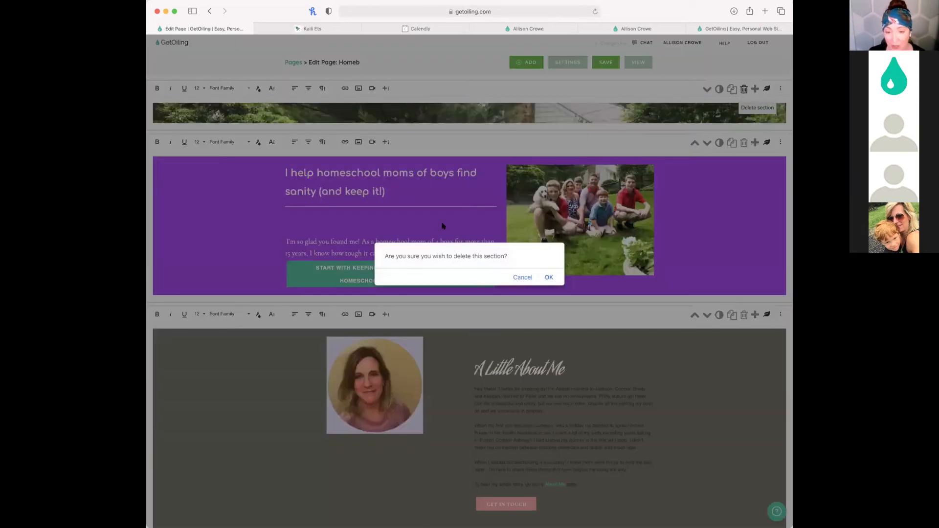
left_click(548, 277)
Add a "2 Column, Text on Left, Photo on Right" section at the start of the page, above the purple section.
left_click(467, 80)
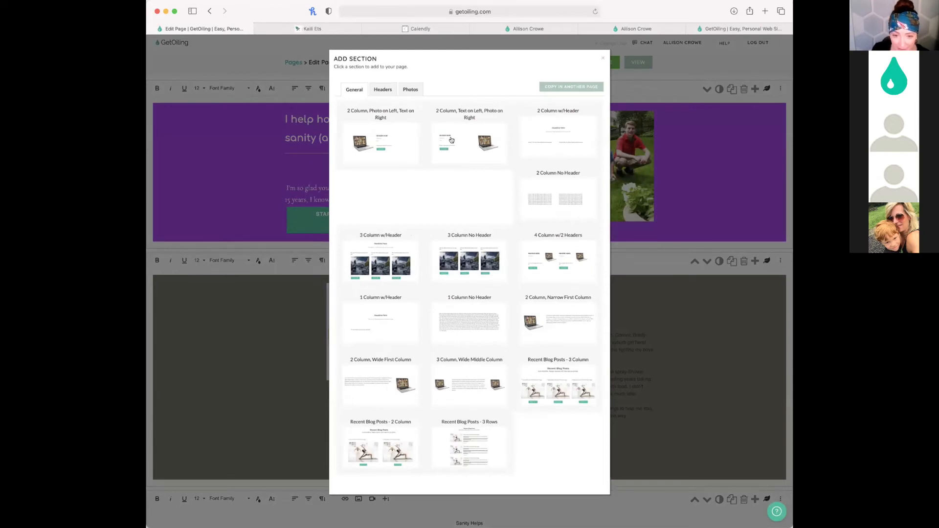
left_click(471, 144)
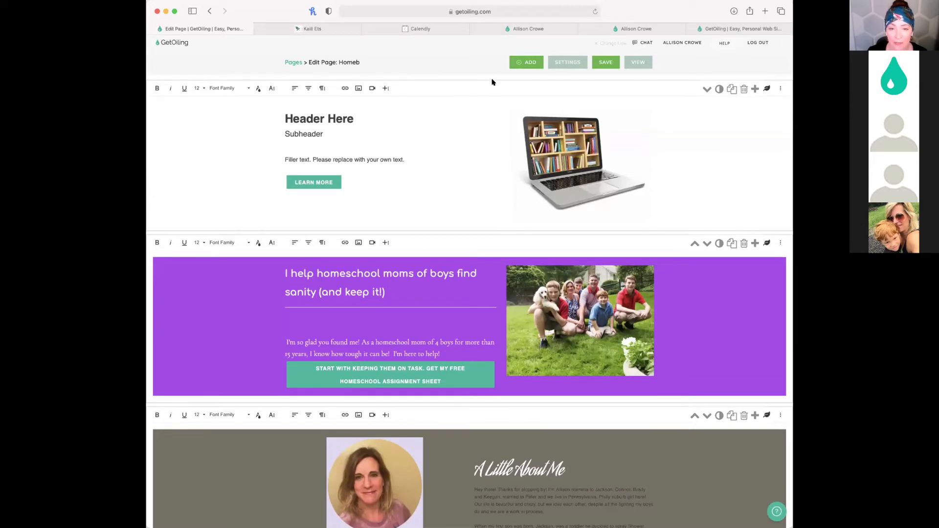
Examine the header and photo section templates and the divider elements that can be added to the page.
left_click(465, 81)
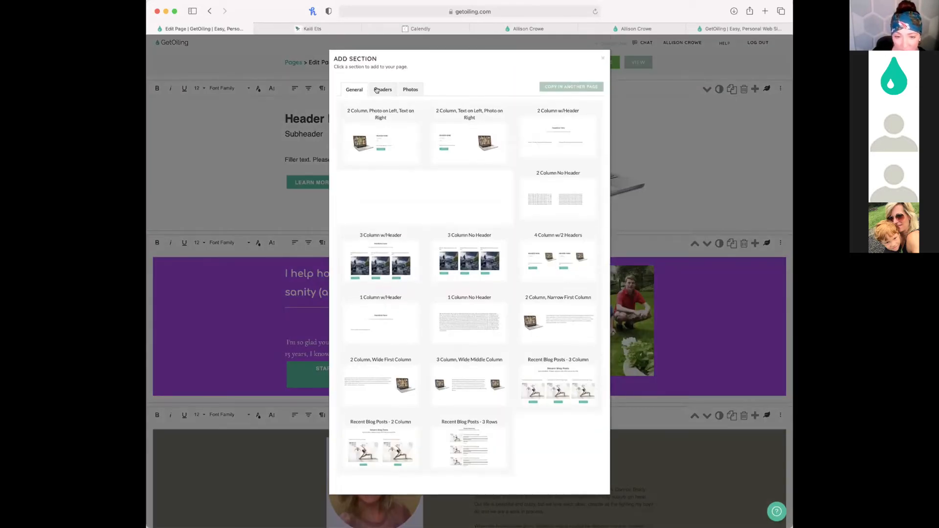
left_click(382, 89)
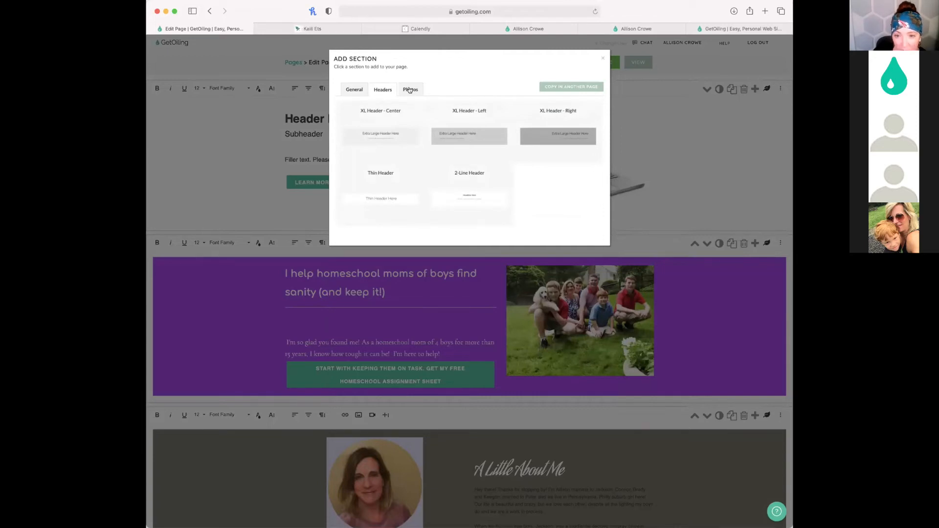
left_click(354, 93)
left_click(411, 91)
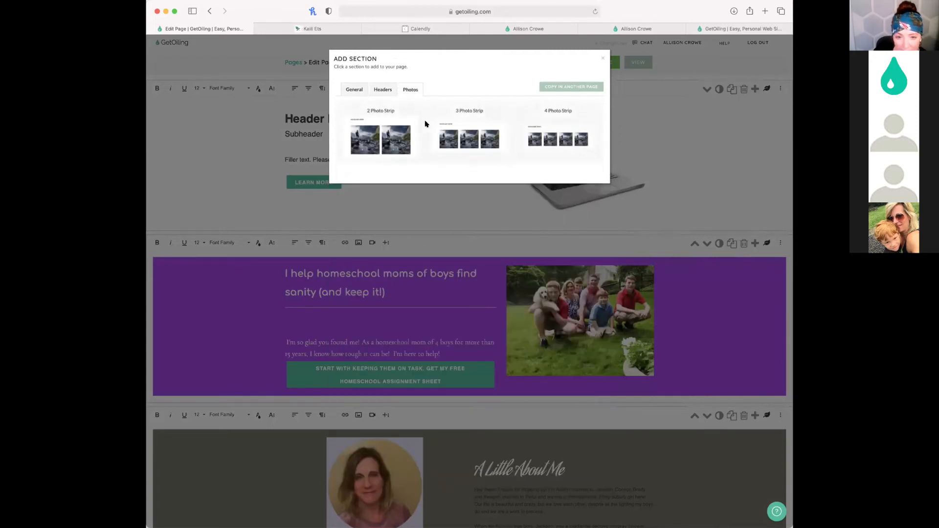
left_click(390, 91)
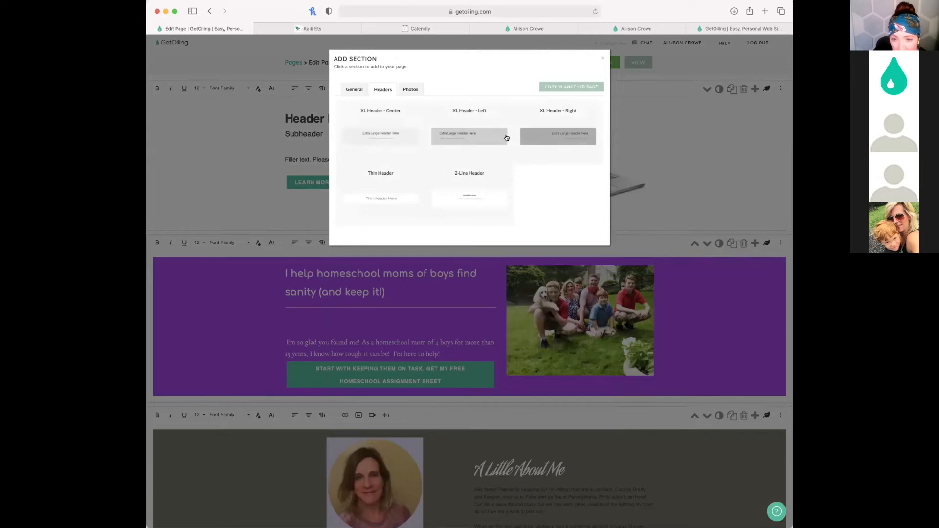
left_click(275, 160)
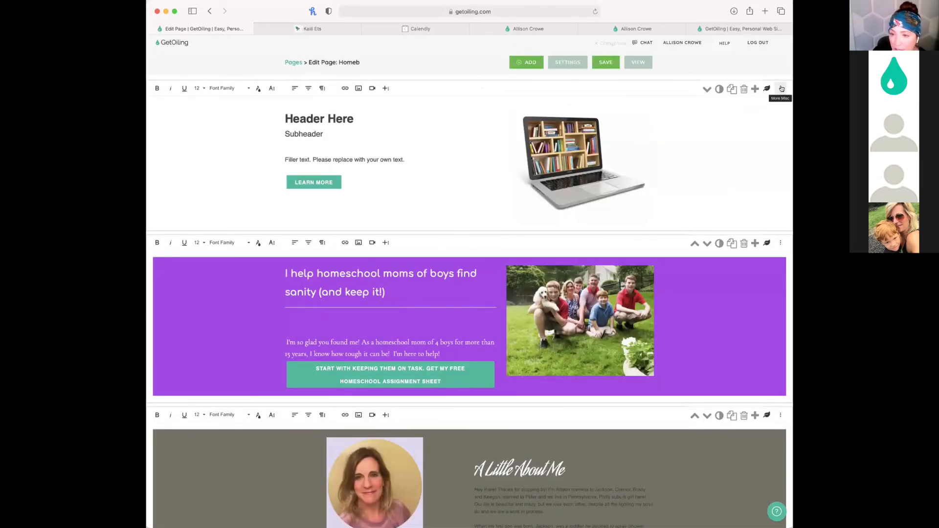
left_click(755, 89)
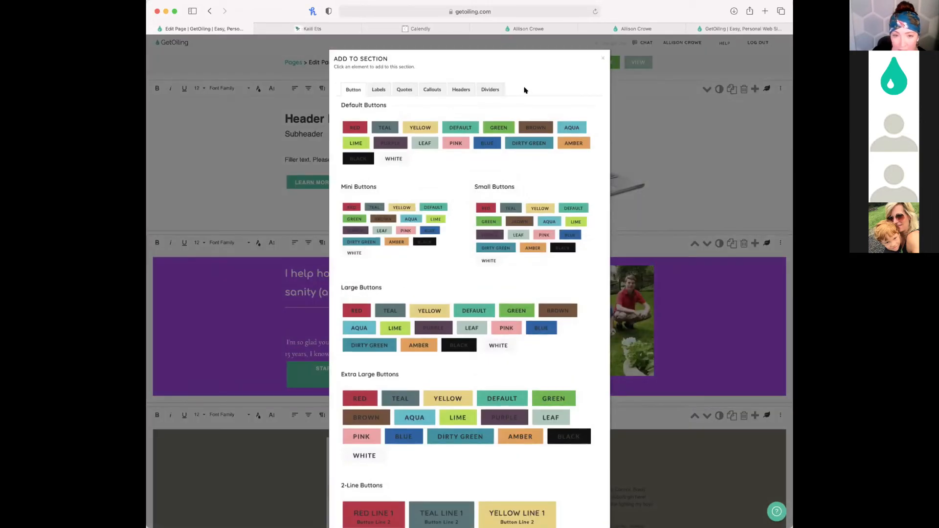
left_click(496, 89)
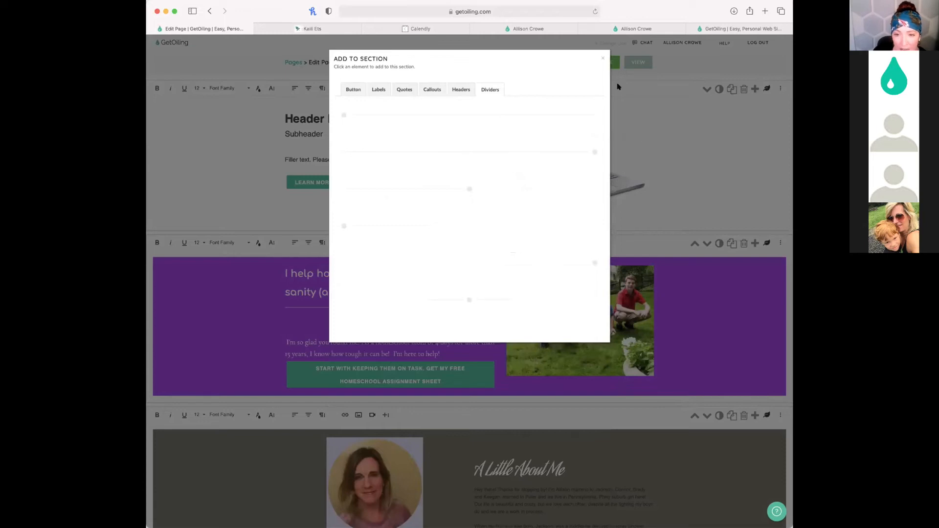
left_click(603, 59)
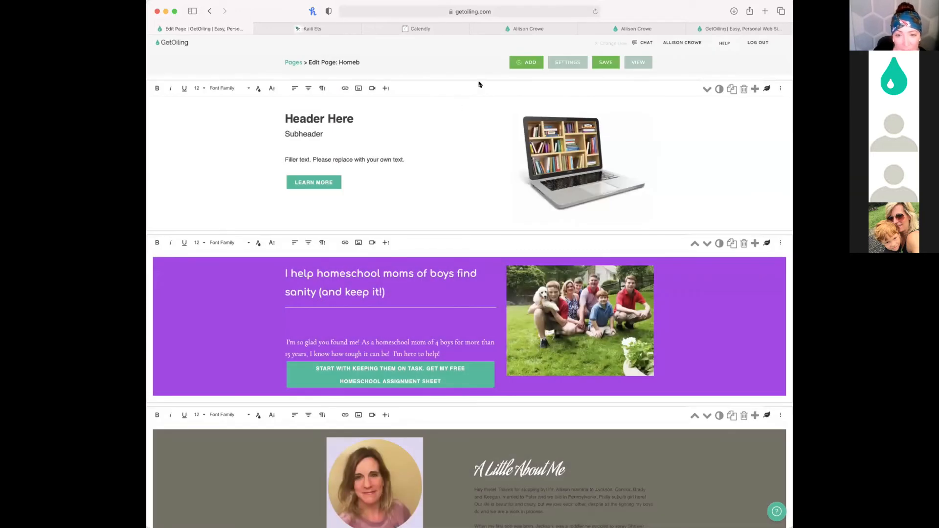
Add a Thin Header section above the two-column section and insert a full-width divider with a centre dot below its heading.
left_click(465, 80)
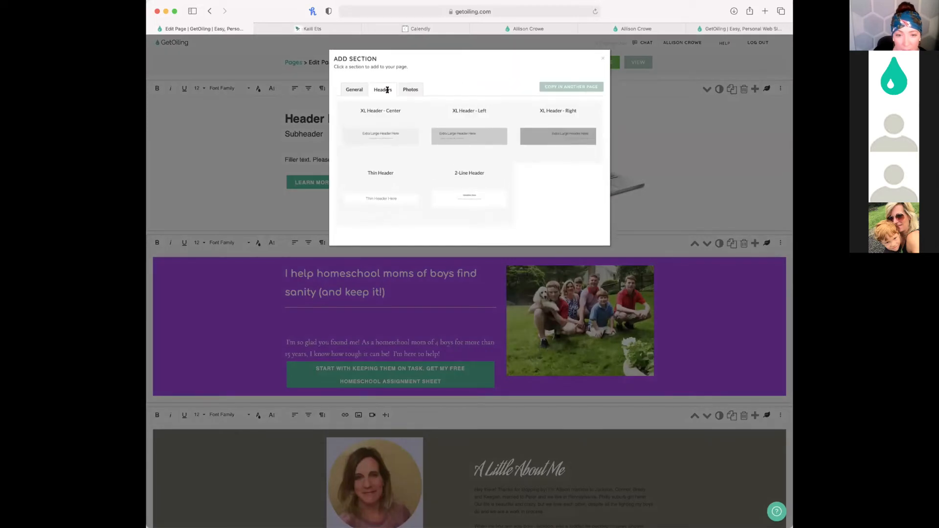
left_click(382, 198)
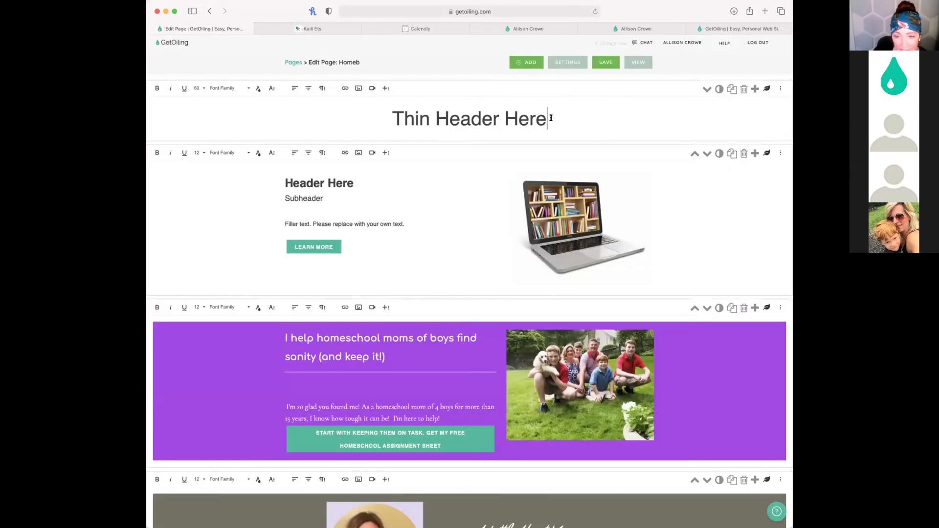
key("Return")
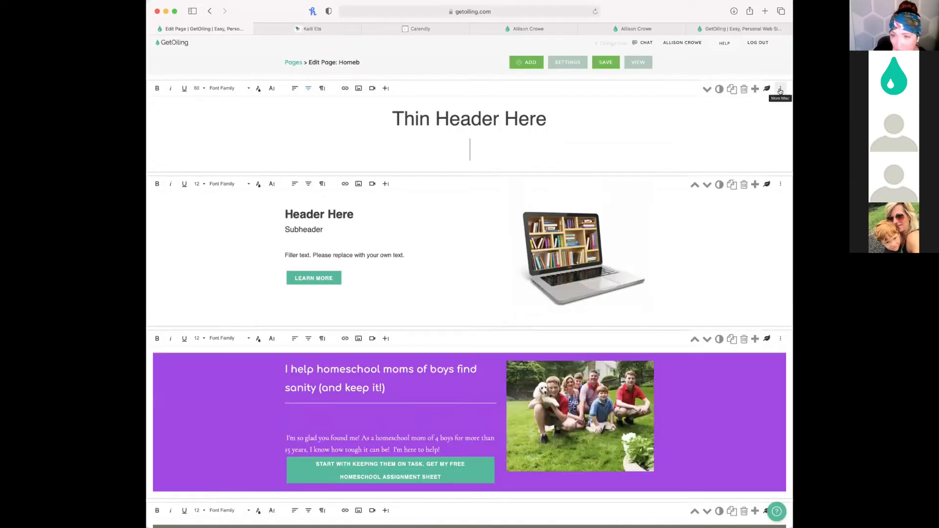
key("BackSpace")
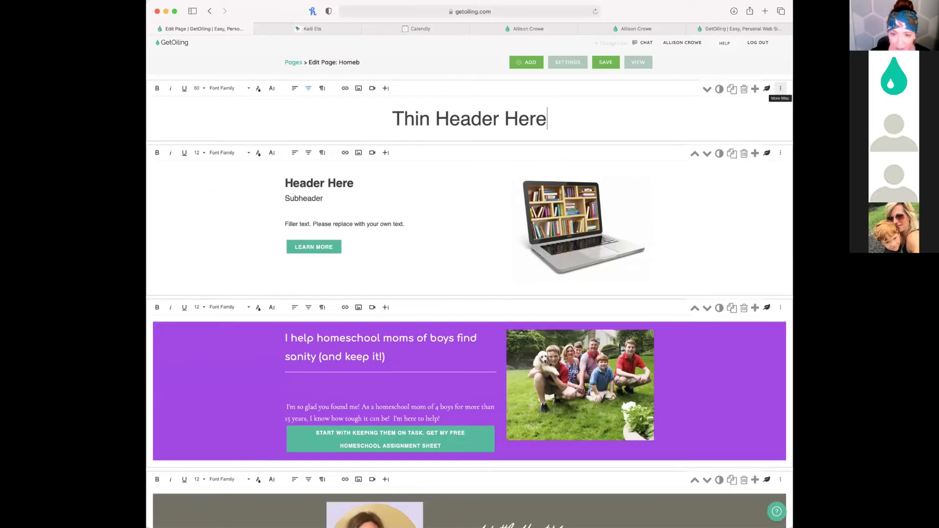
key("Return")
left_click(780, 88)
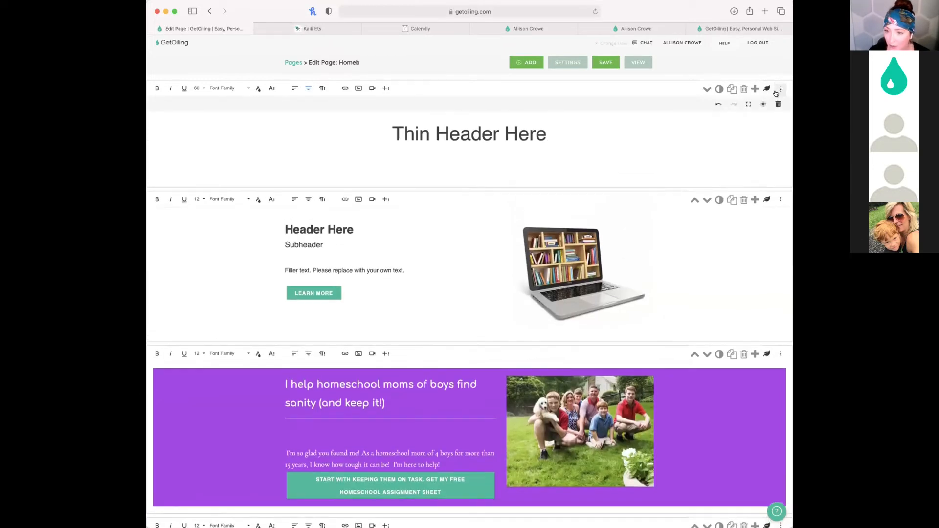
left_click(749, 104)
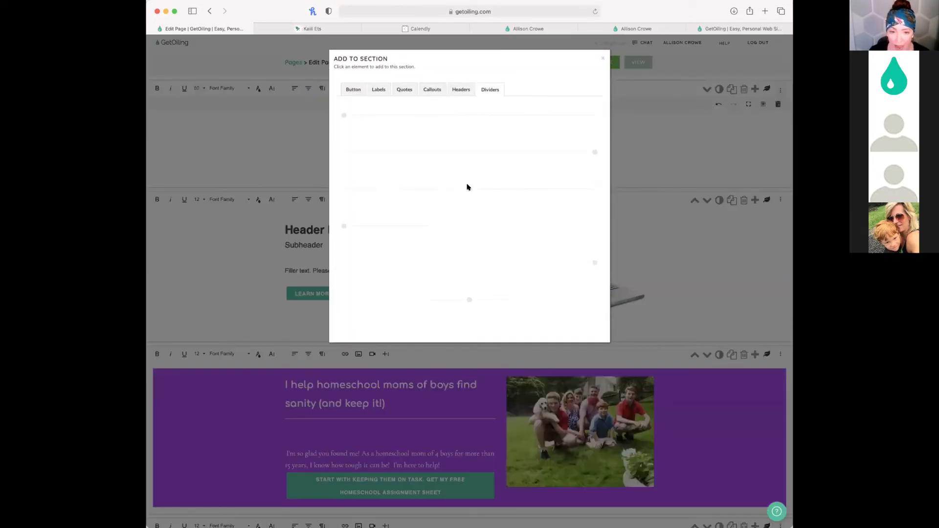
left_click(467, 187)
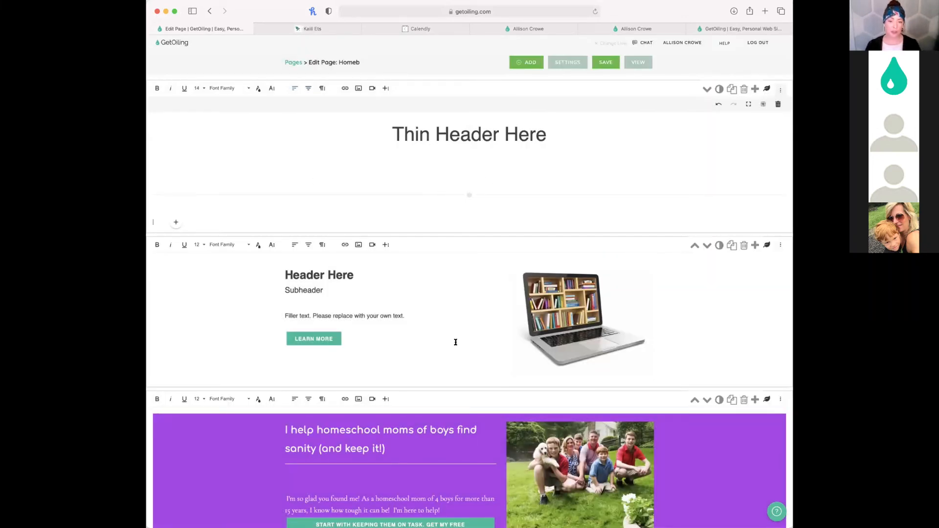
Look over the Homeb page's sections, compare them with the hero and "Ways To Work With Me" sections on kailiets.com, and return to the editor.
left_click(558, 319)
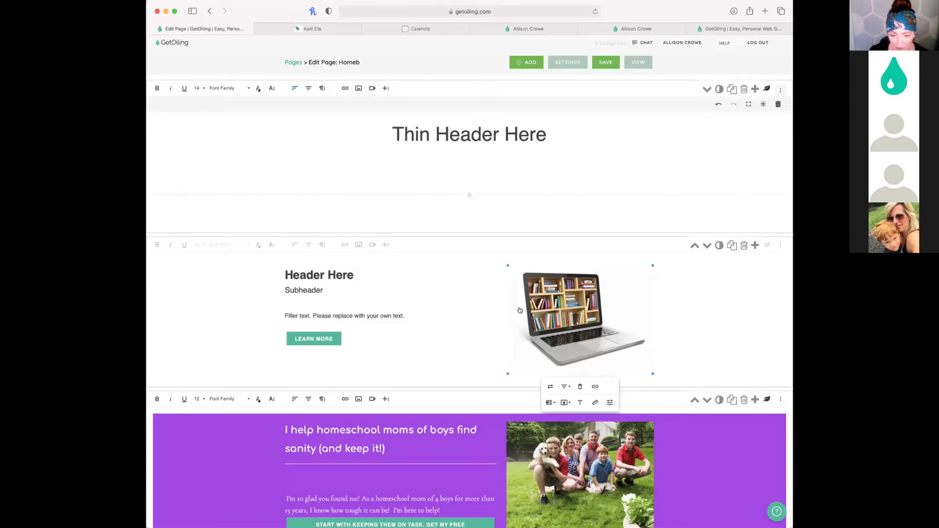
scroll(499, 335, "down", 3)
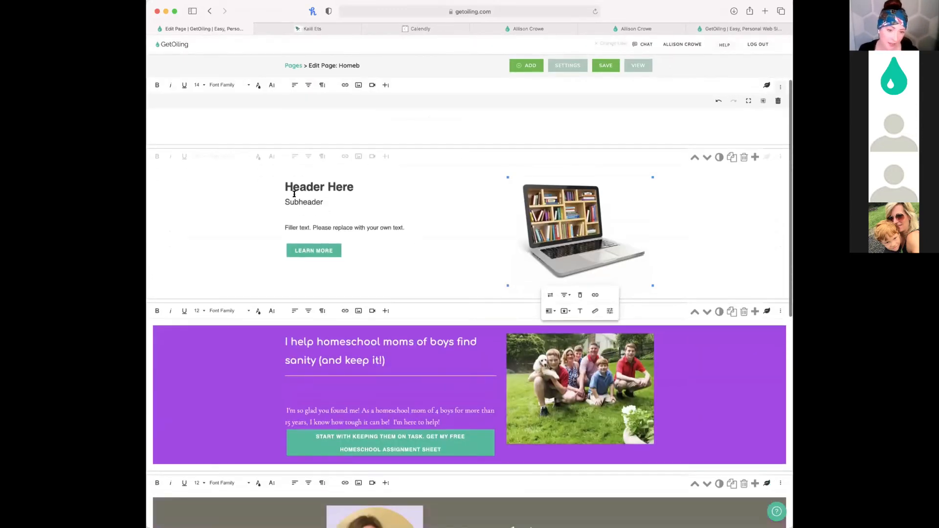
scroll(400, 308, "down", 5)
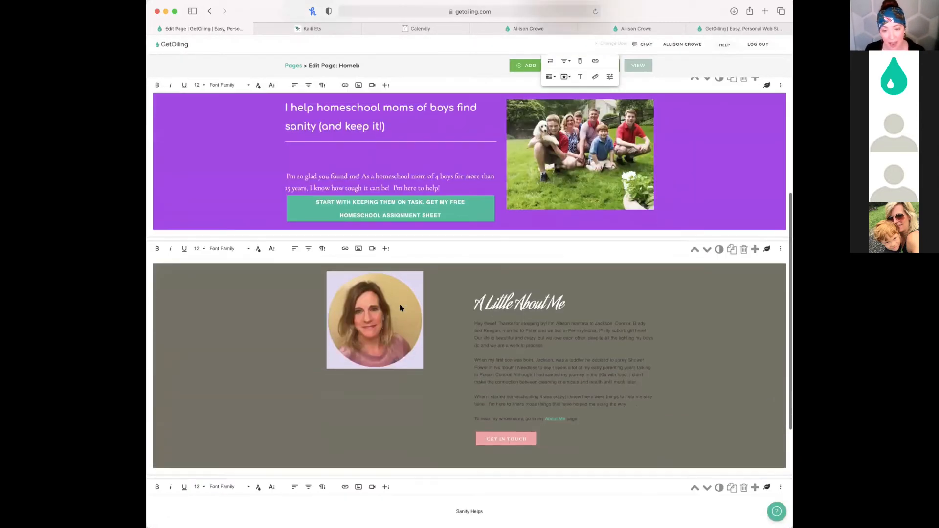
scroll(400, 308, "up", 7)
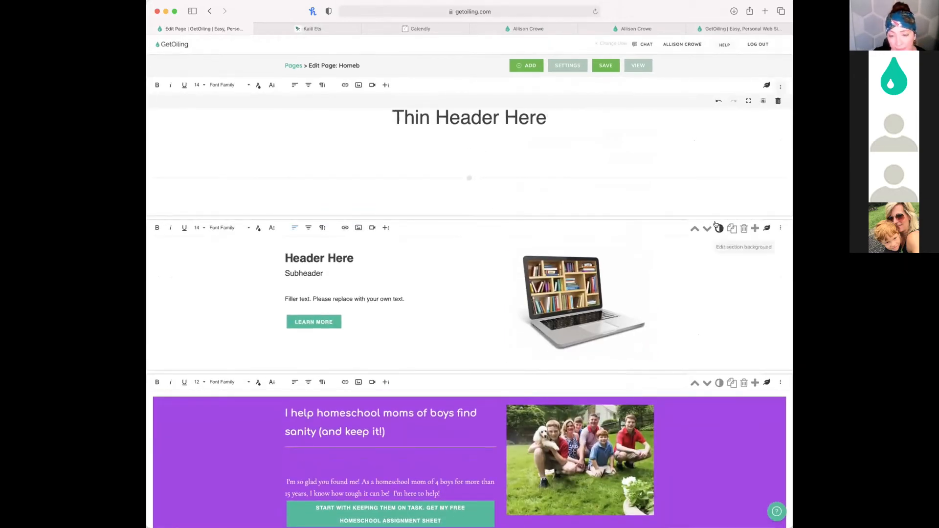
left_click(329, 30)
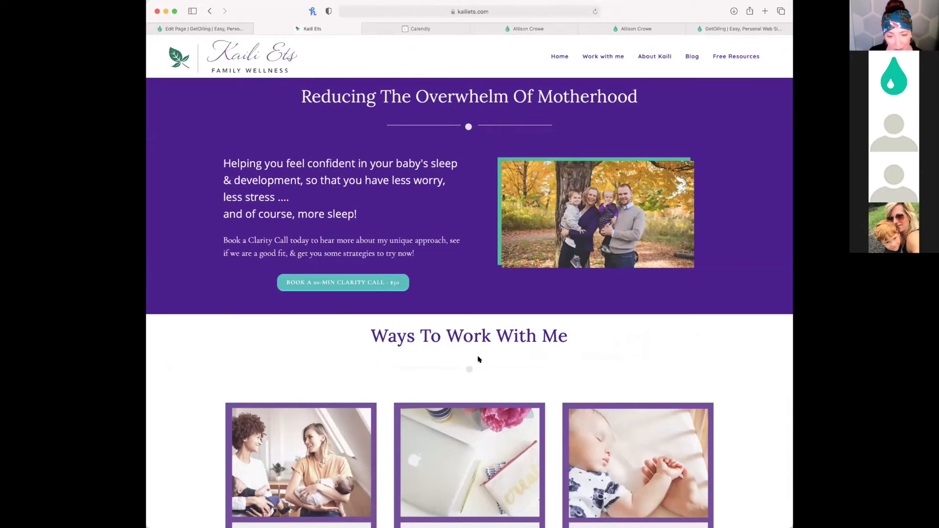
scroll(477, 356, "down", 3)
left_click_drag(359, 268, 575, 274)
left_click(335, 278)
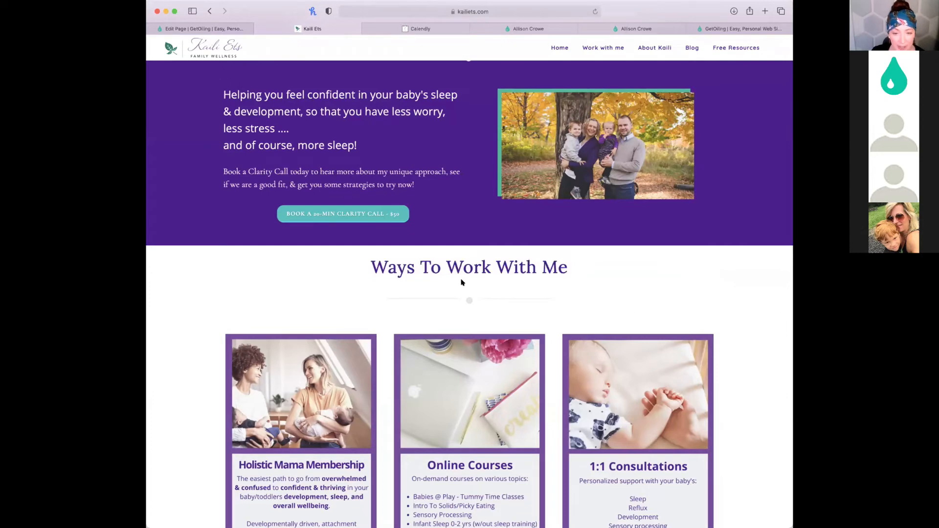
left_click(201, 28)
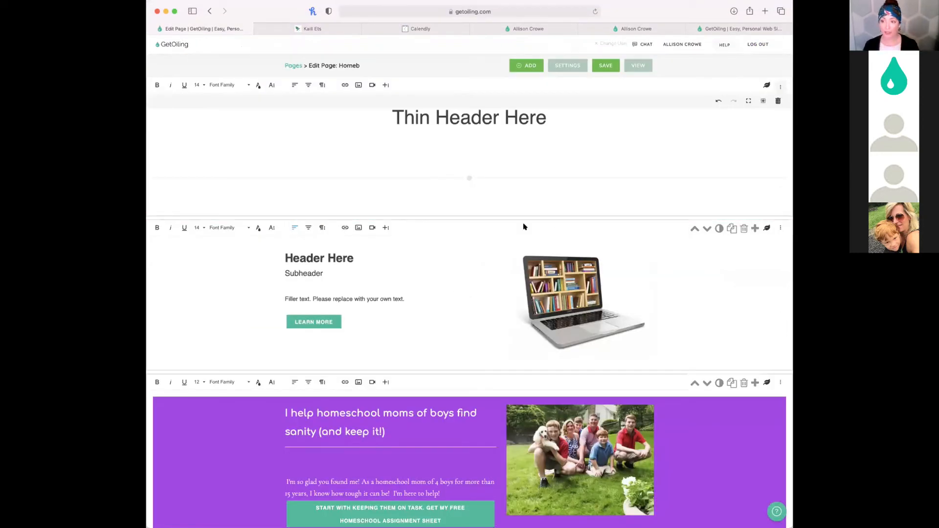
Set the new two-column section's top and bottom padding to 0, and check the Thin Header section's padding settings.
mouse_move(497, 27)
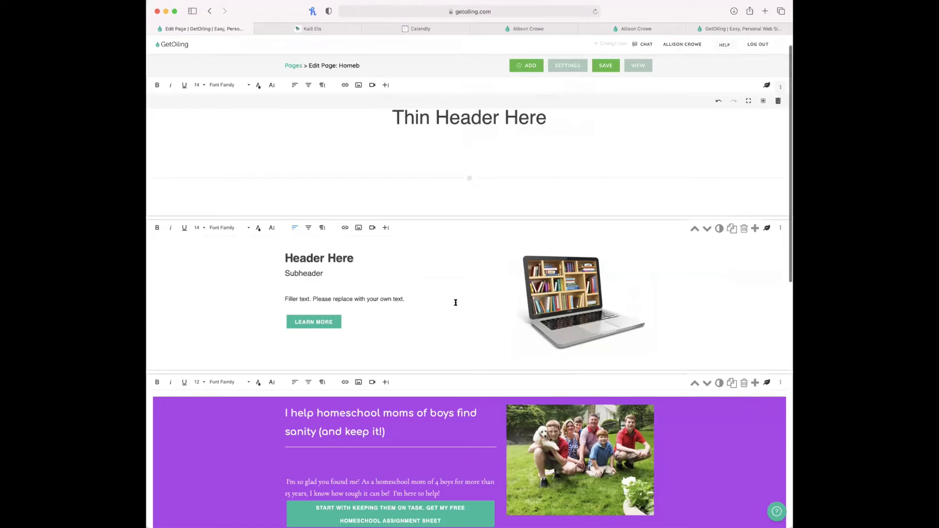
scroll(455, 284, "up", 1)
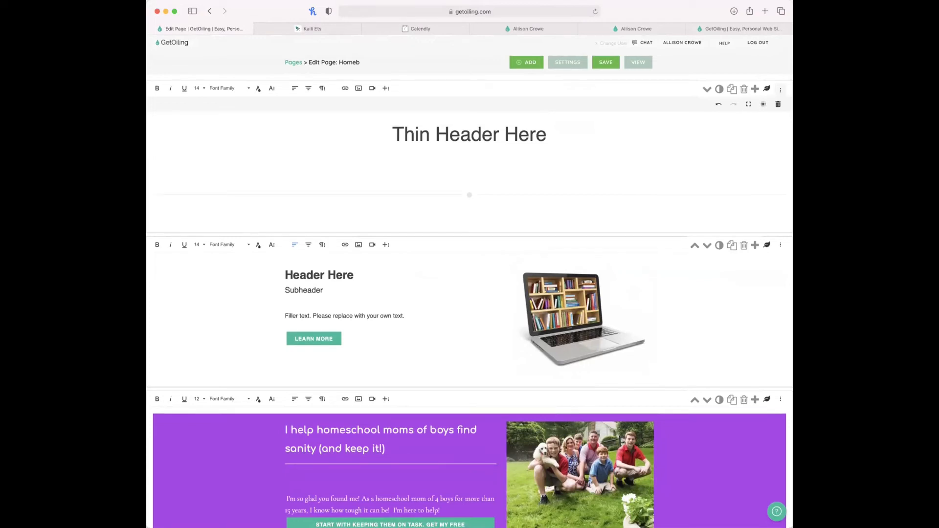
scroll(666, 137, "up", 1)
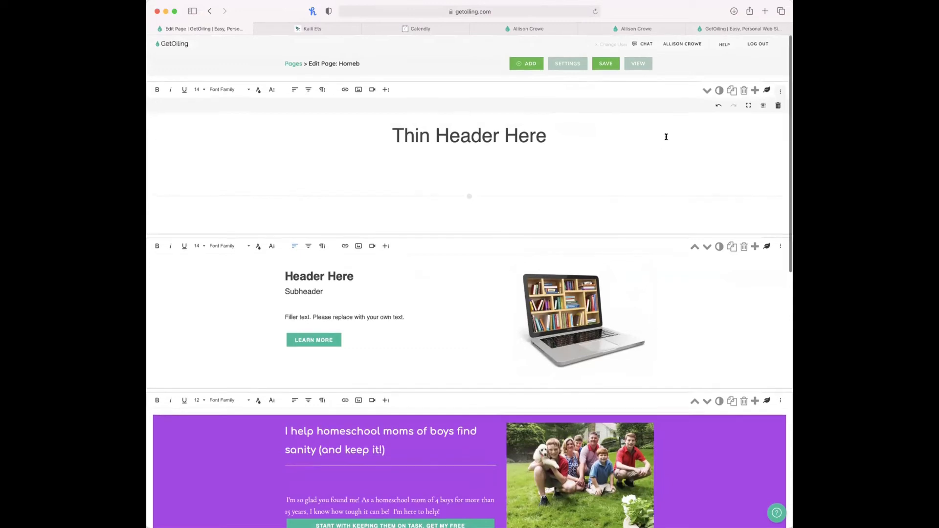
left_click(719, 90)
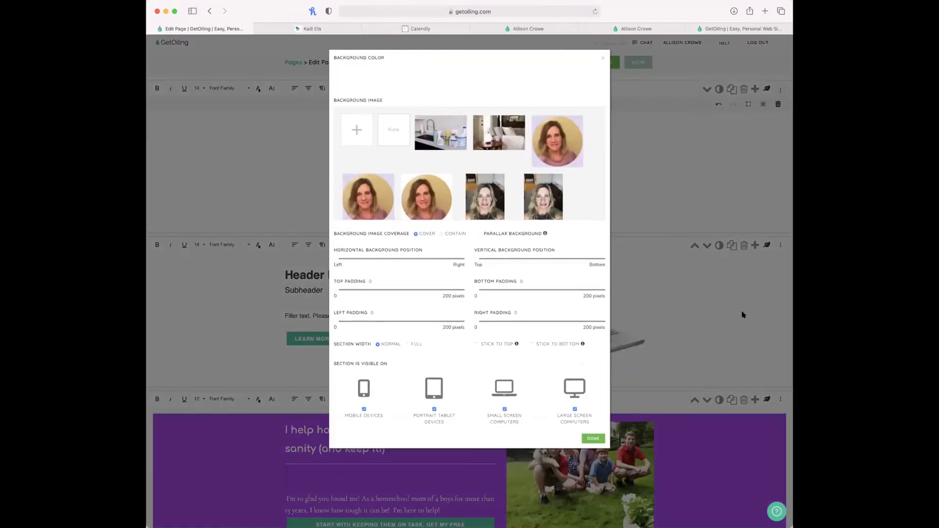
left_click(745, 326)
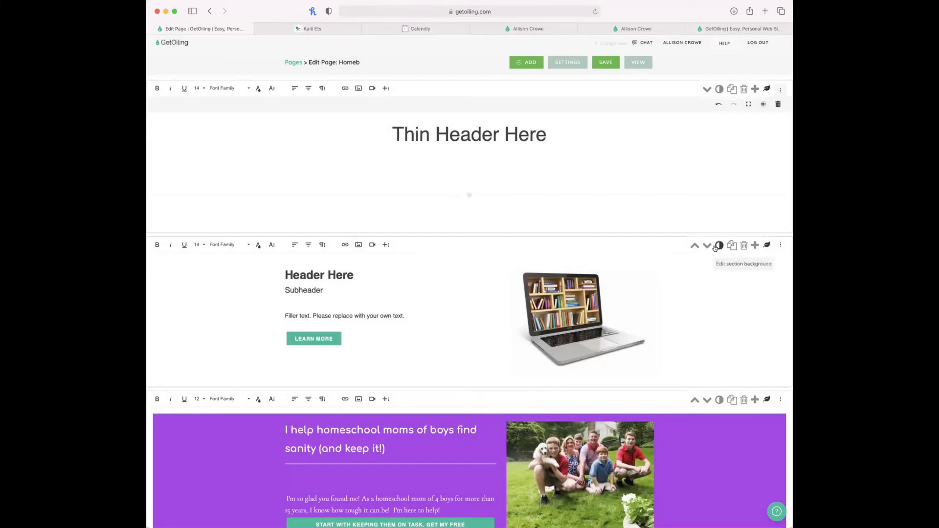
left_click(719, 245)
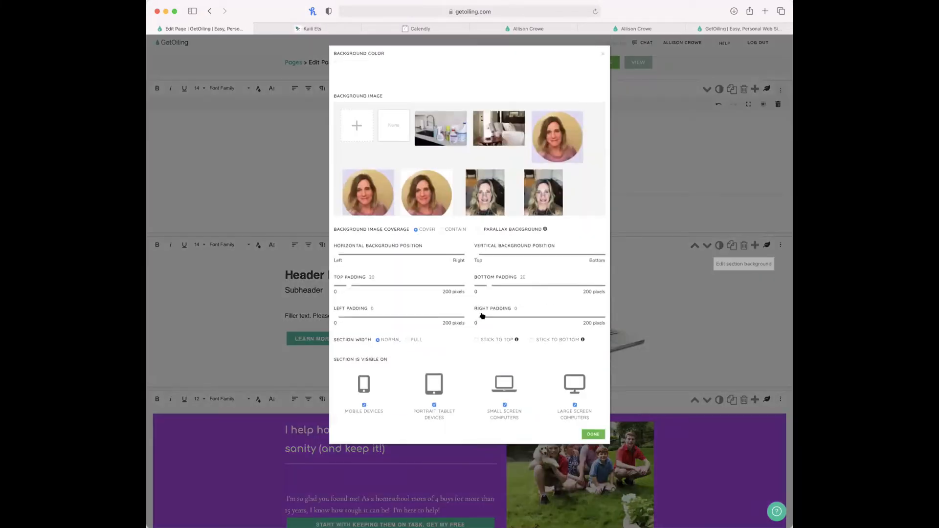
left_click_drag(348, 291, 321, 290)
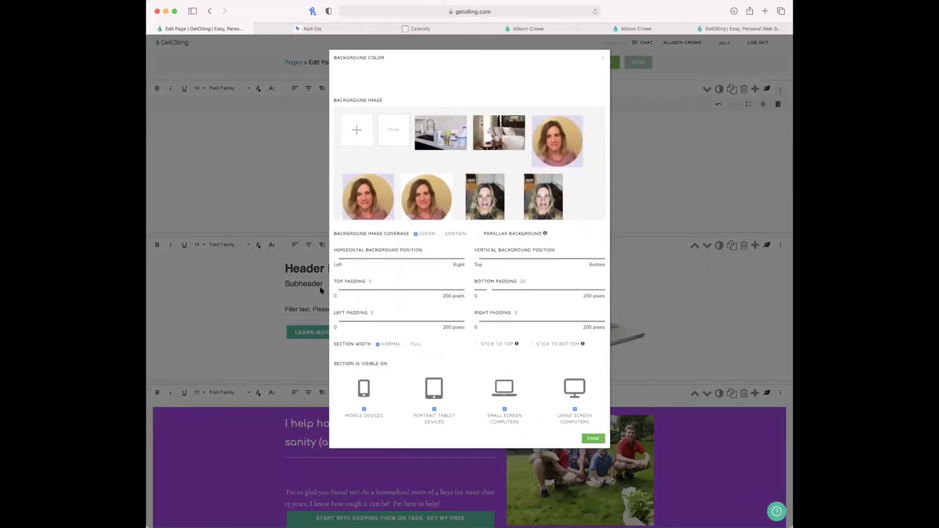
left_click_drag(486, 290, 446, 291)
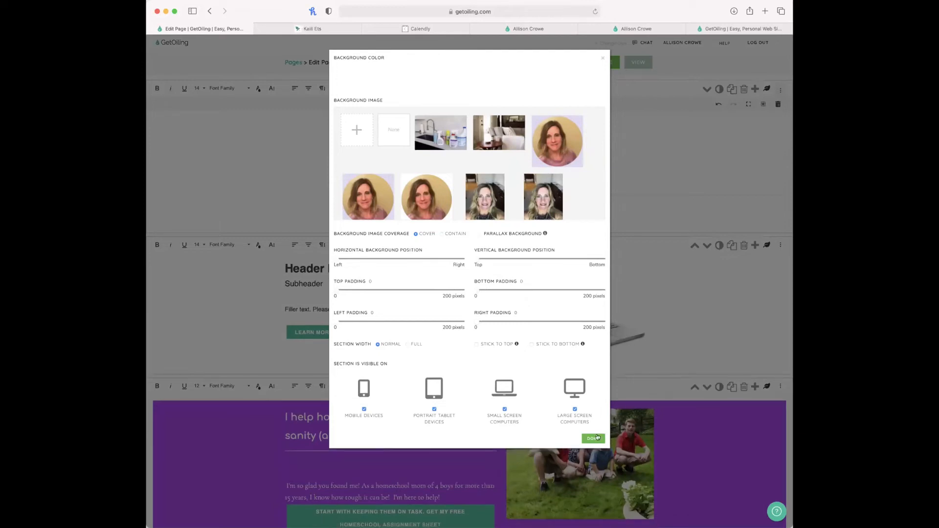
left_click(594, 438)
left_click(719, 89)
left_click(594, 439)
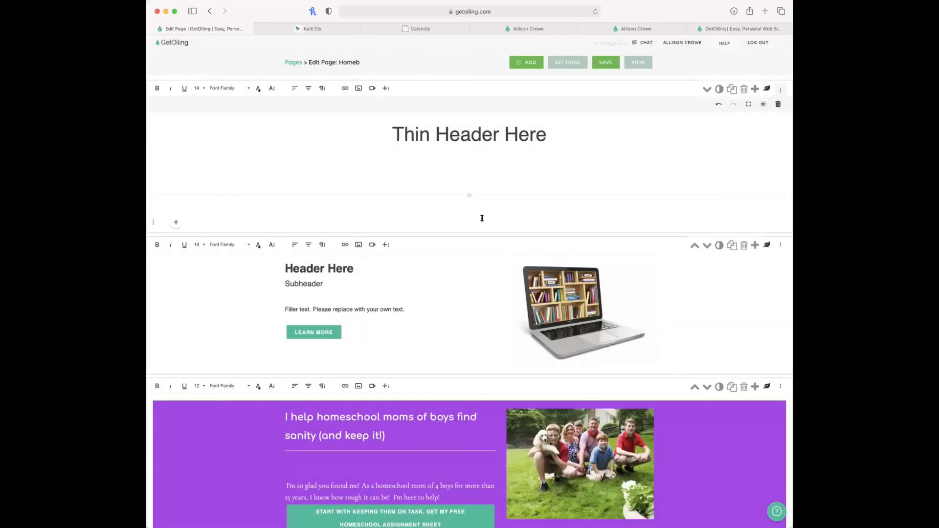
Remove the blank lines above and below the divider in the Thin Header section.
left_click(477, 171)
type("=")
key("BackSpace")
key("BackSpace")
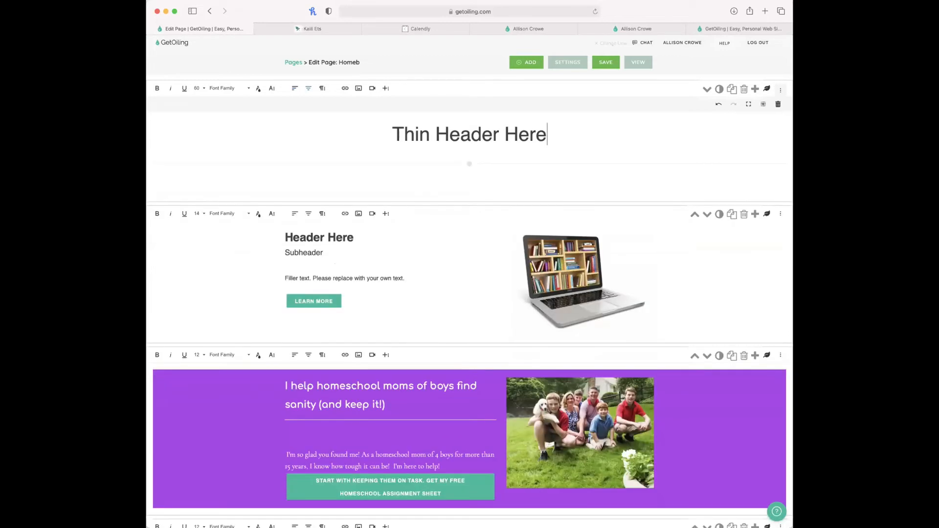
left_click(467, 189)
key("BackSpace")
key("BackSpace")
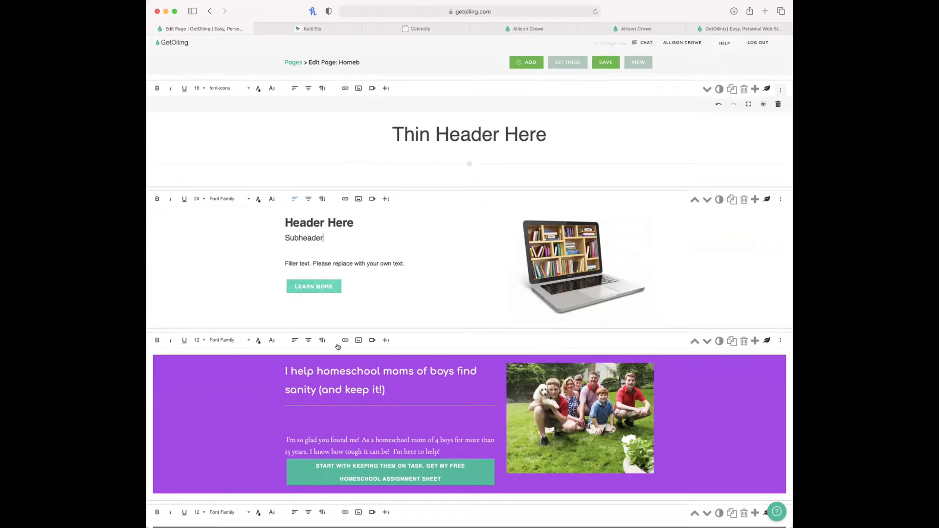
Open the link settings of the purple hero section's homeschool assignment sheet button and select its URL.
scroll(337, 346, "down", 4)
scroll(337, 347, "down", 1)
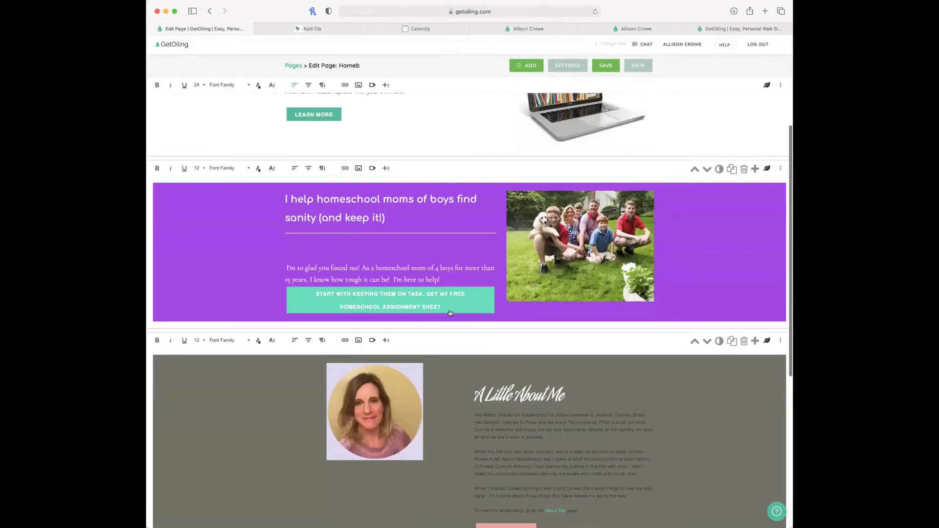
left_click(435, 312)
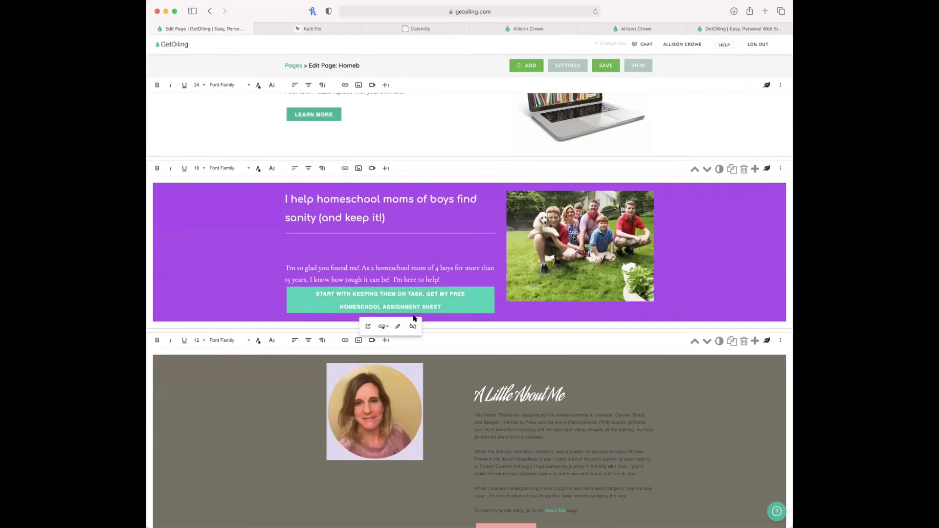
left_click(398, 327)
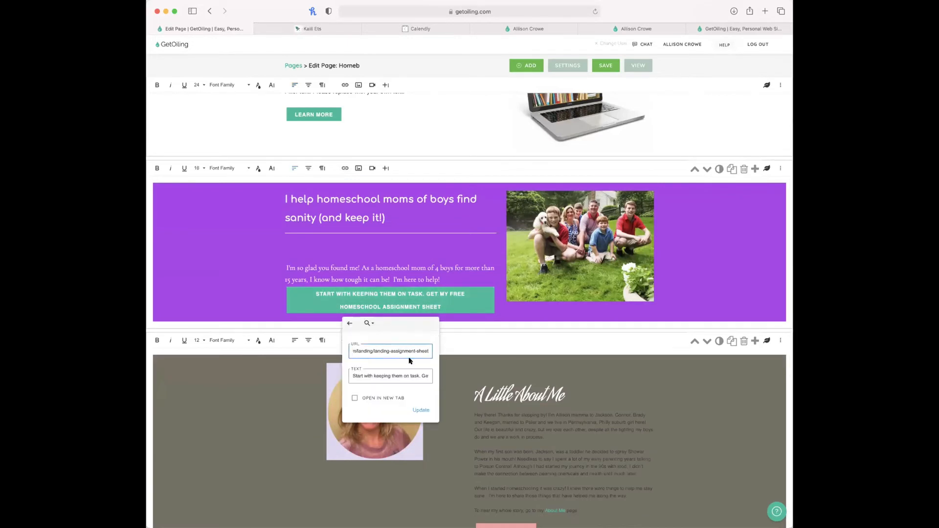
triple_click(404, 346)
Check the other open website pages for the assignment sheet landing page, and return to the Homeb editor.
left_click(590, 30)
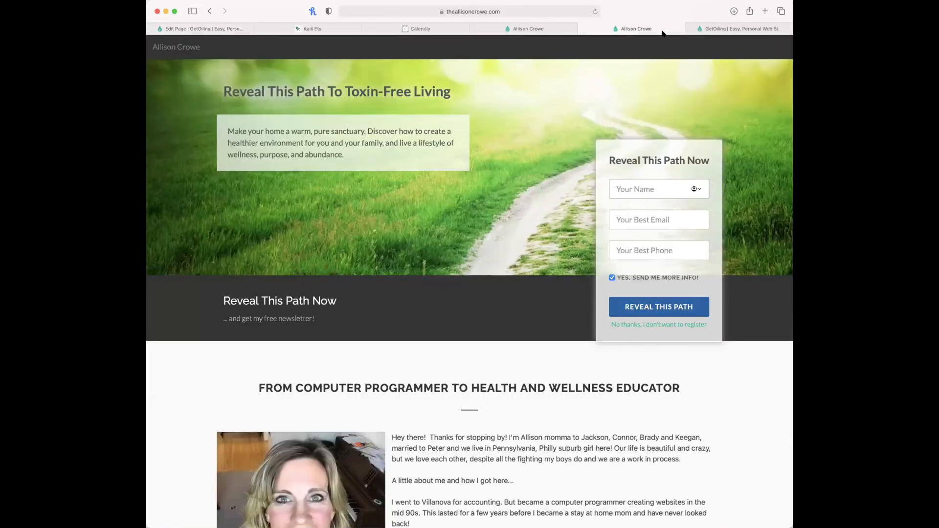
left_click(679, 29)
left_click(676, 27)
left_click(528, 28)
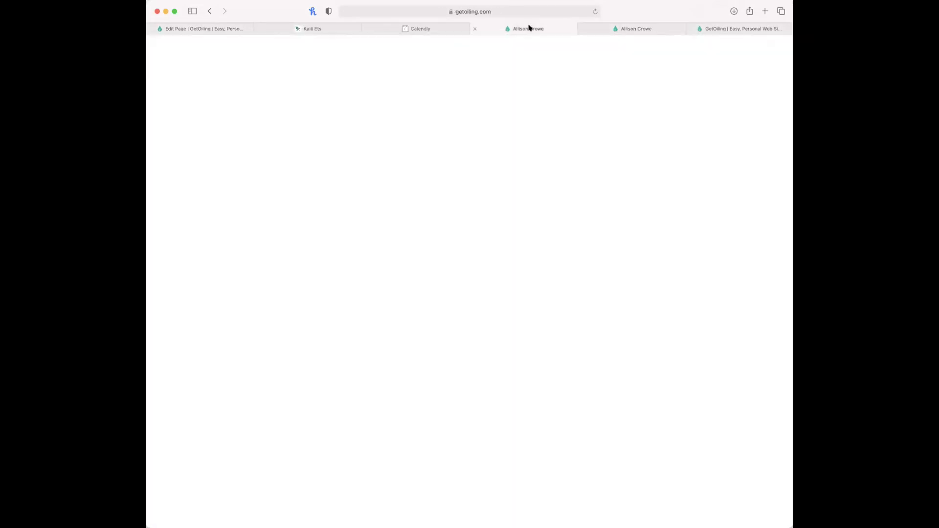
left_click(205, 29)
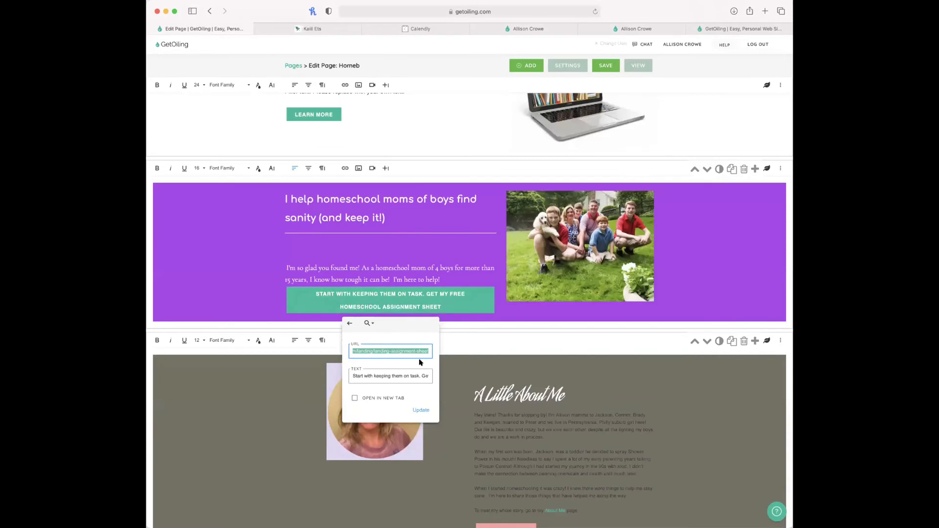
Copy the button's landing-assignment-sheet URL and open it in a new browser tab.
key("super+c")
key("super+t")
key("super+v")
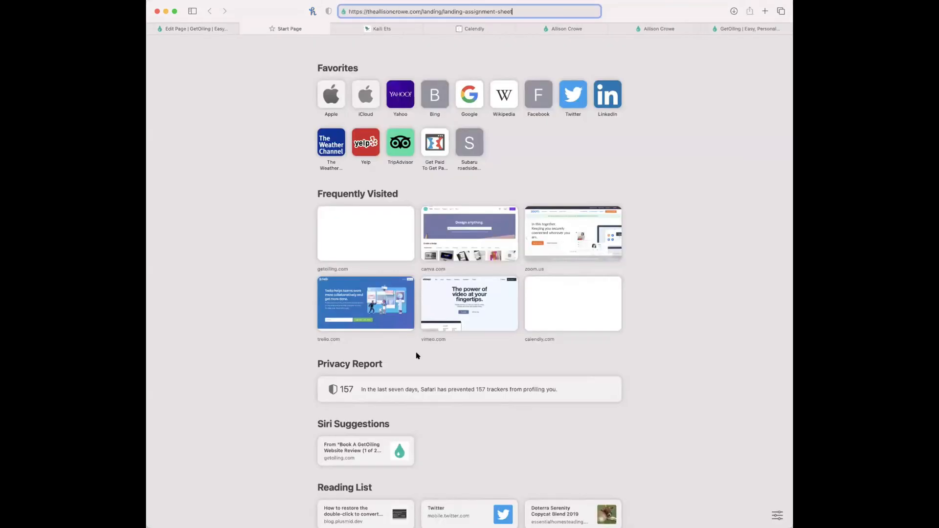
key("Return")
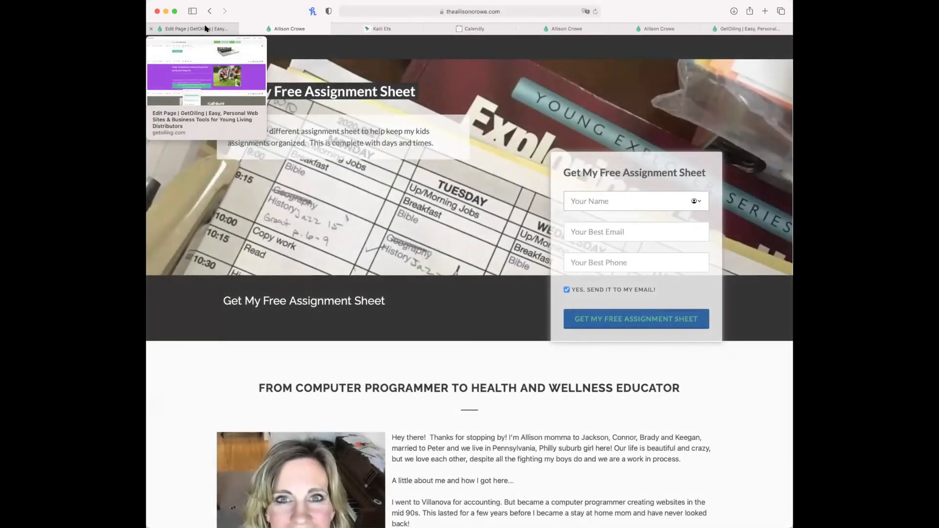
Preview the Homeb page, test its assignment sheet button, close the preview and return to the editor.
left_click(206, 28)
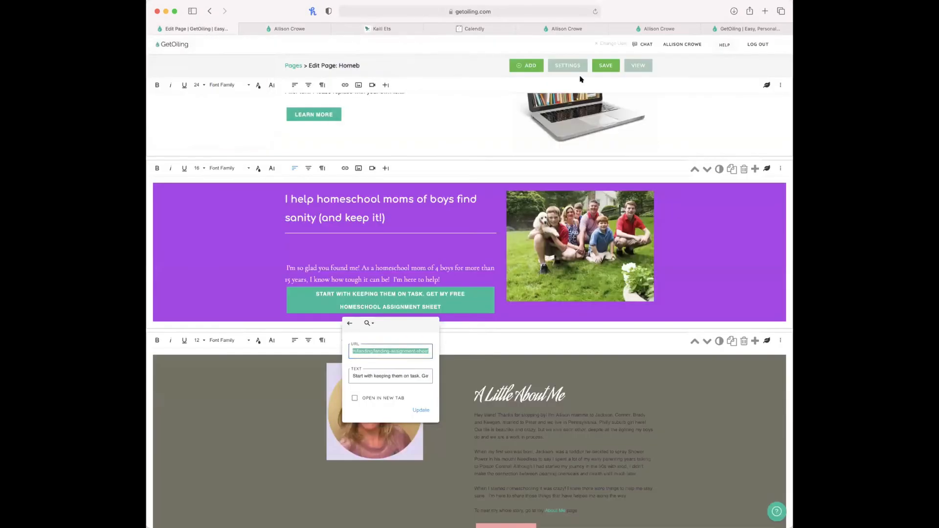
left_click(643, 66)
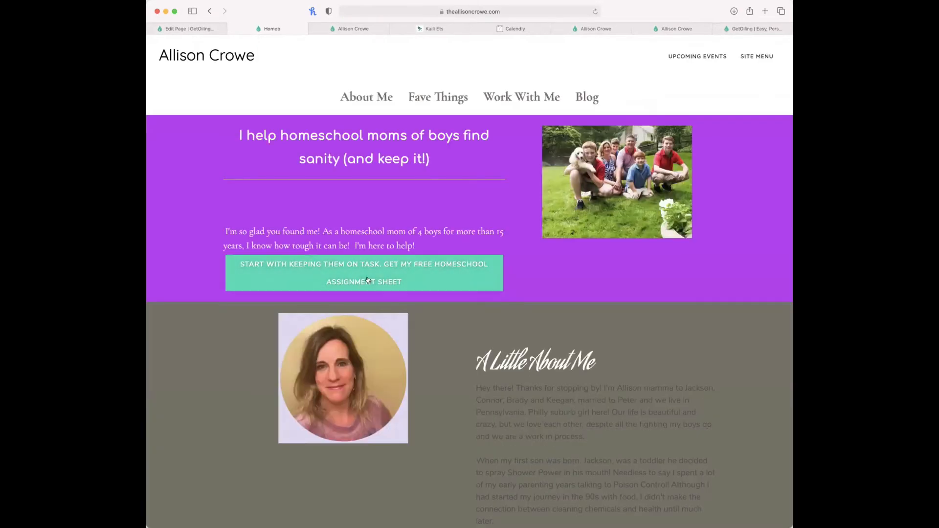
left_click(368, 280)
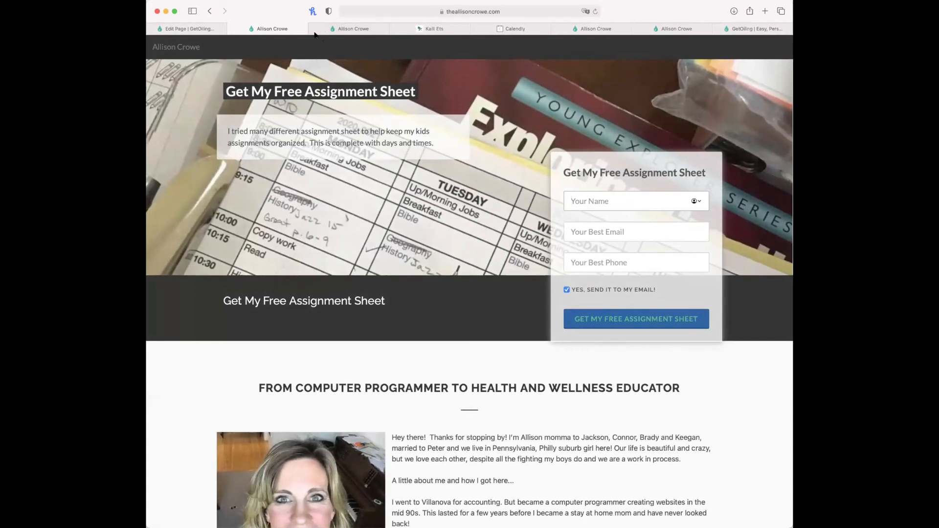
key("super+w")
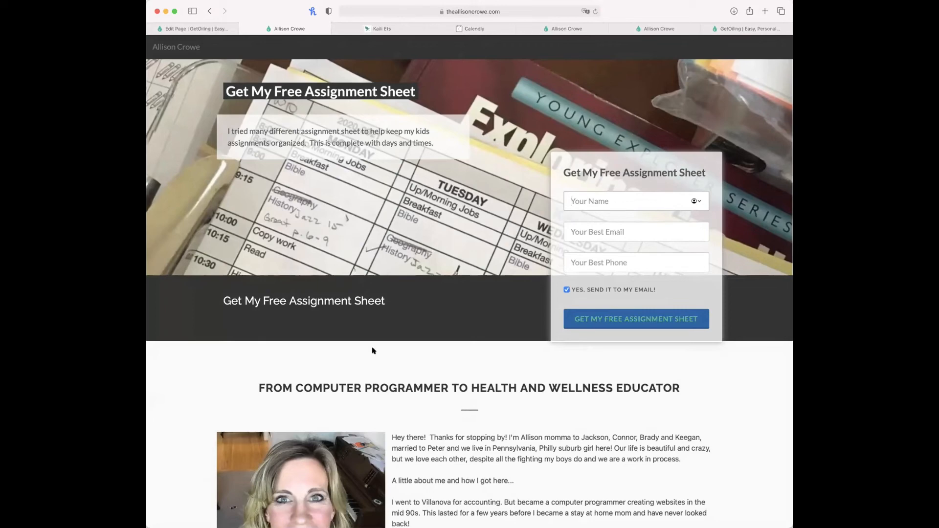
left_click(195, 29)
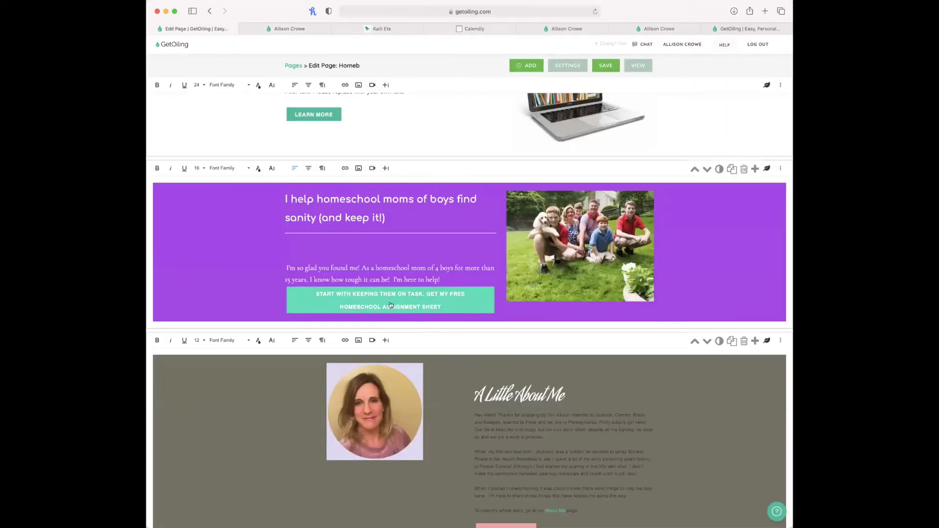
Look over the Homeb sections and the assignment sheet landing page, ending back in the page editor.
scroll(367, 427, "down", 4)
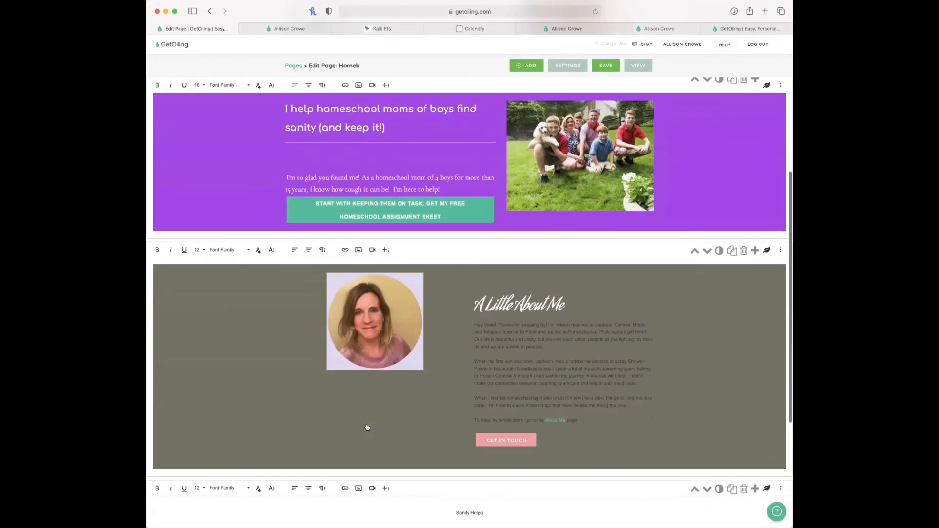
scroll(367, 427, "down", 5)
scroll(373, 256, "up", 7)
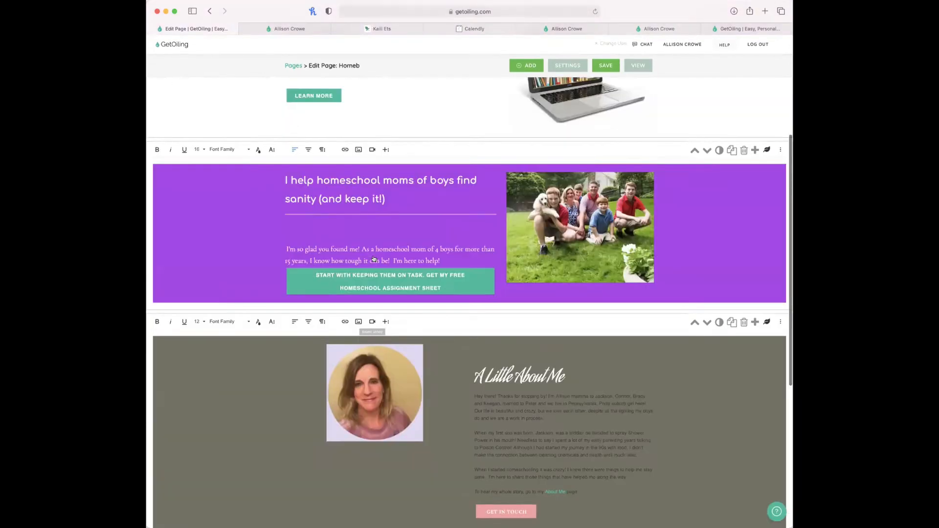
scroll(373, 258, "up", 8)
scroll(418, 258, "down", 7)
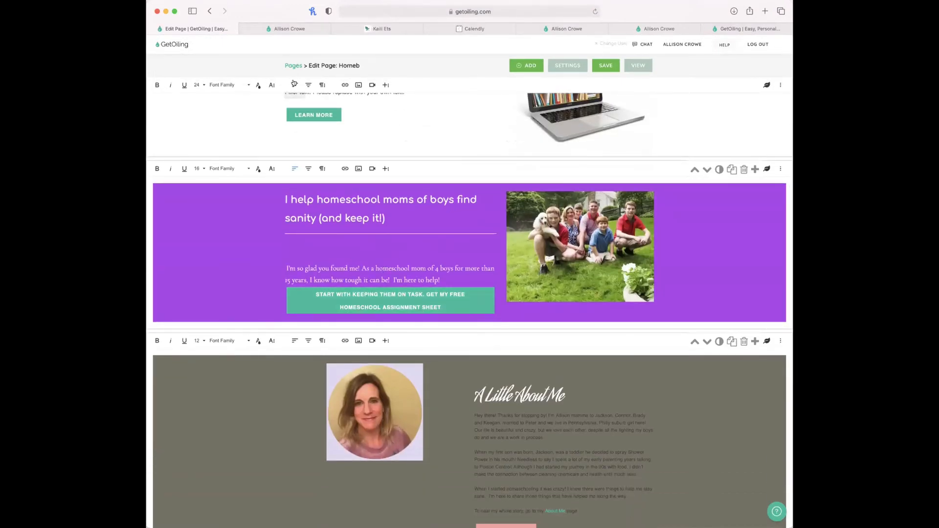
left_click(254, 29)
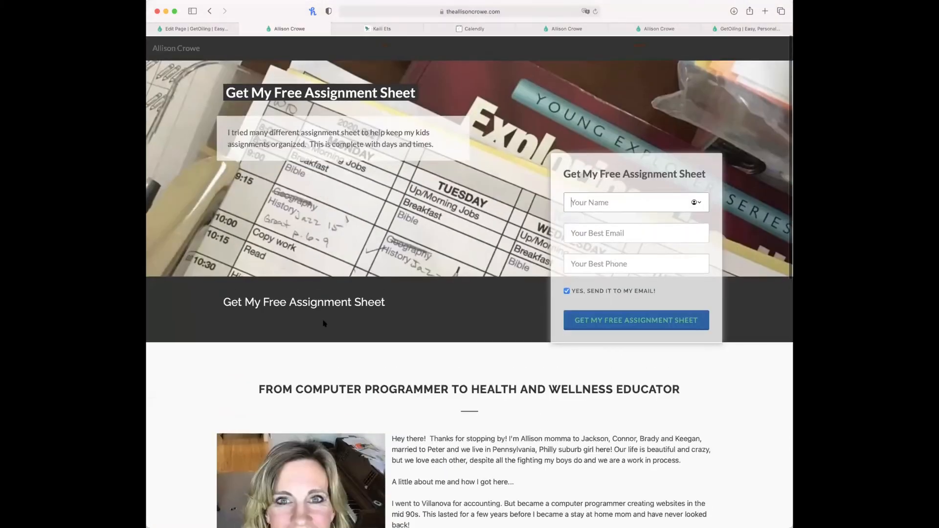
left_click(196, 29)
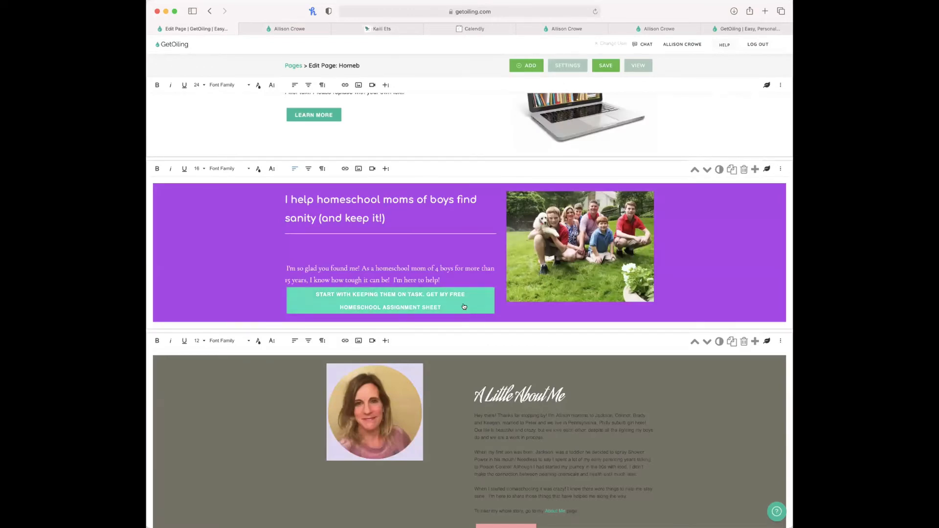
Review the Homeb page's lead capture settings against the assignment sheet landing page's form, and close the settings without changes.
left_click(577, 71)
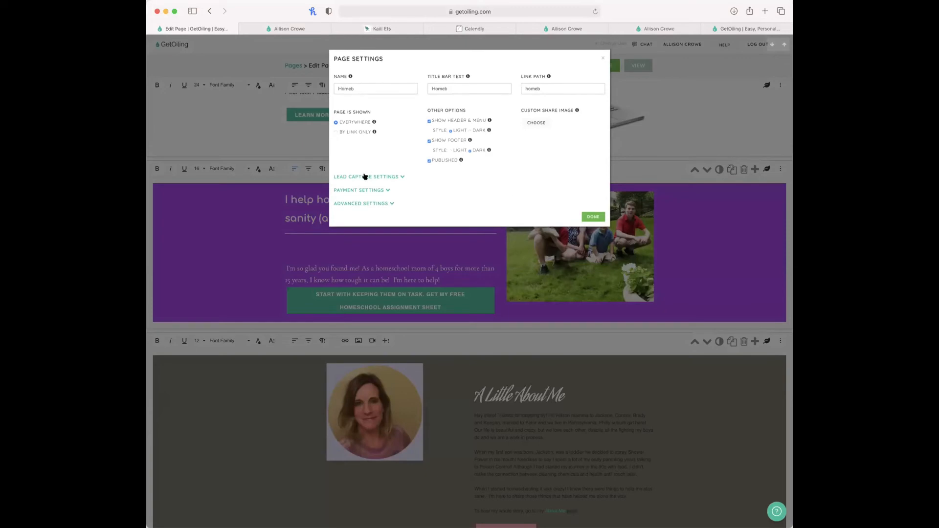
left_click(675, 149)
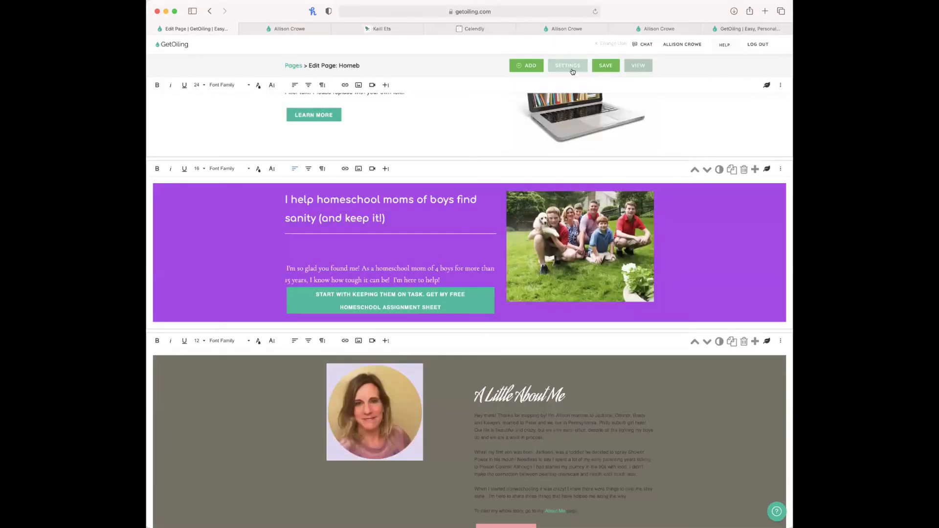
left_click(570, 66)
left_click(380, 177)
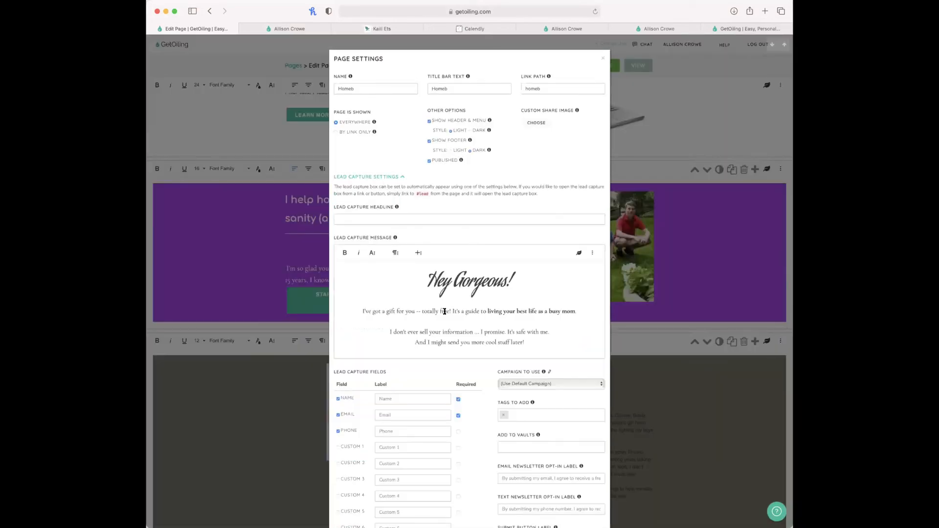
scroll(492, 341, "down", 3)
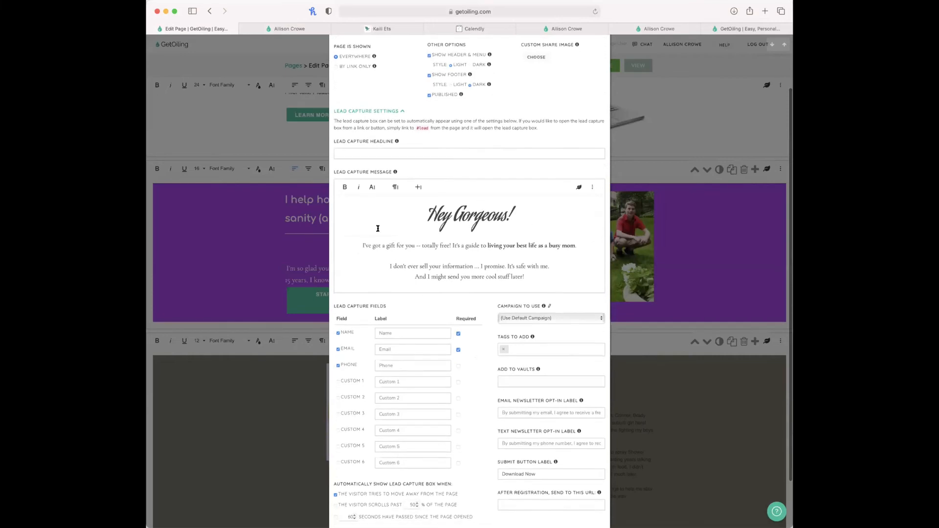
left_click(283, 28)
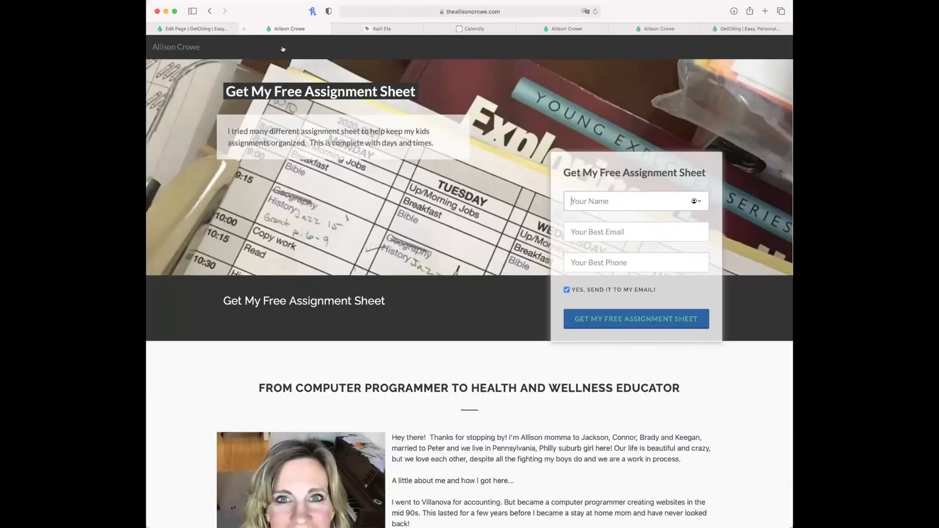
left_click(176, 28)
scroll(543, 352, "down", 3)
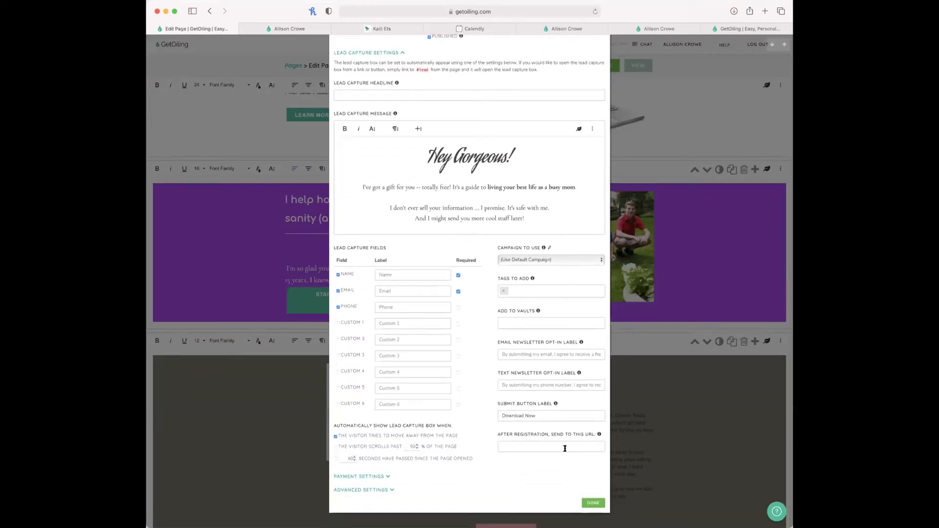
left_click(218, 295)
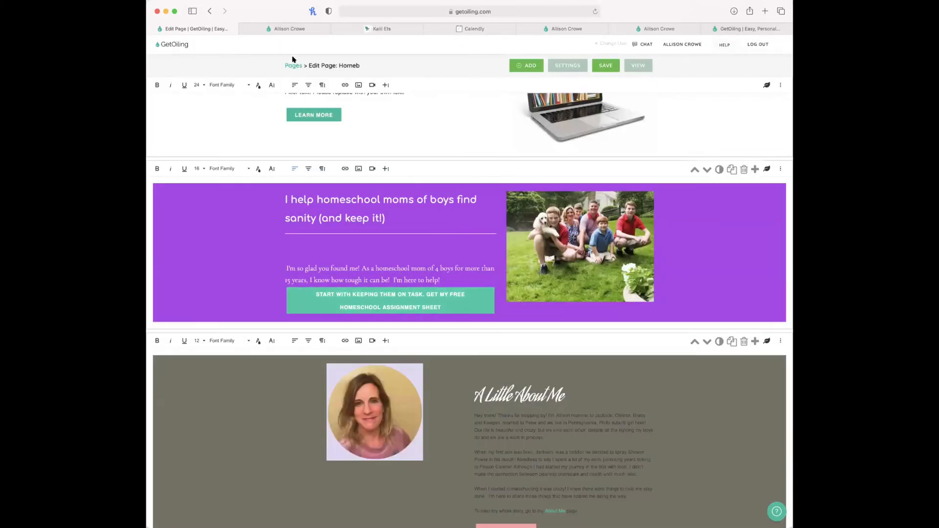
Follow the live Homeb page's assignment sheet button to the landing page's sign-up form again, and return to the editor.
left_click(289, 30)
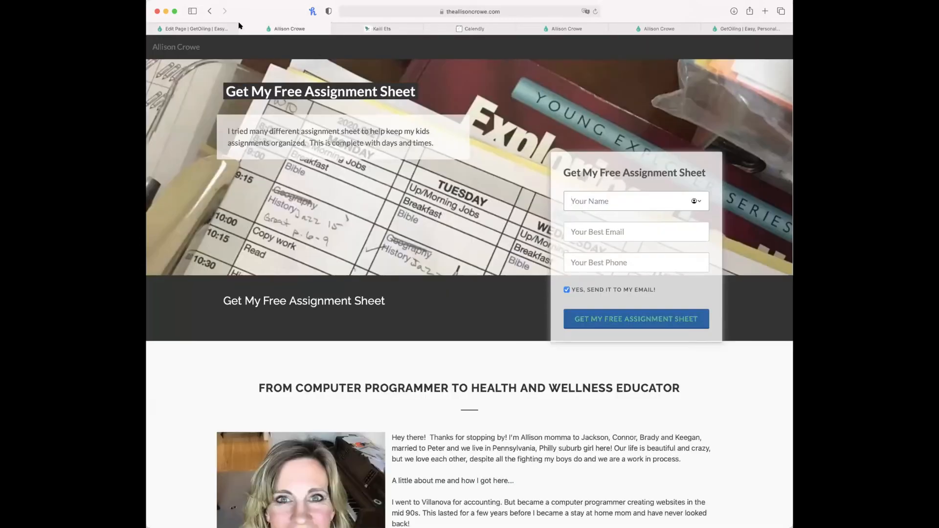
left_click(199, 28)
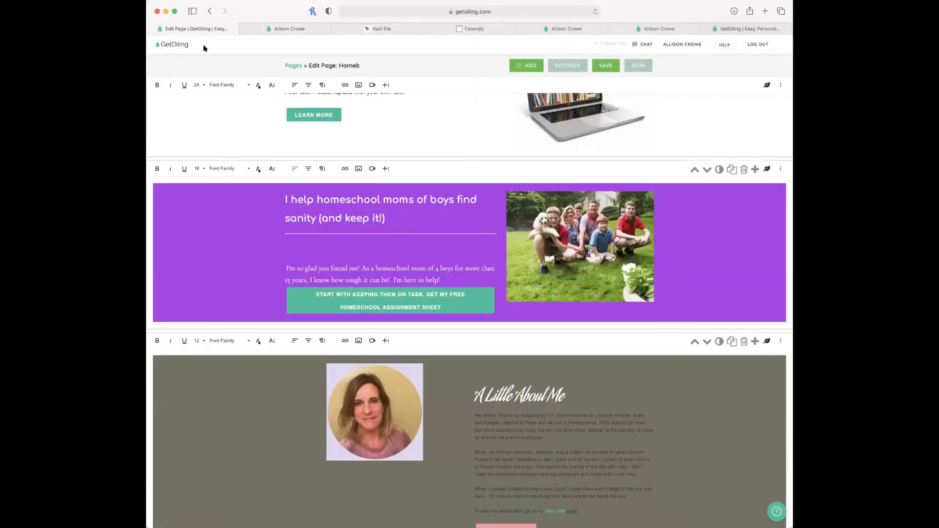
left_click(640, 66)
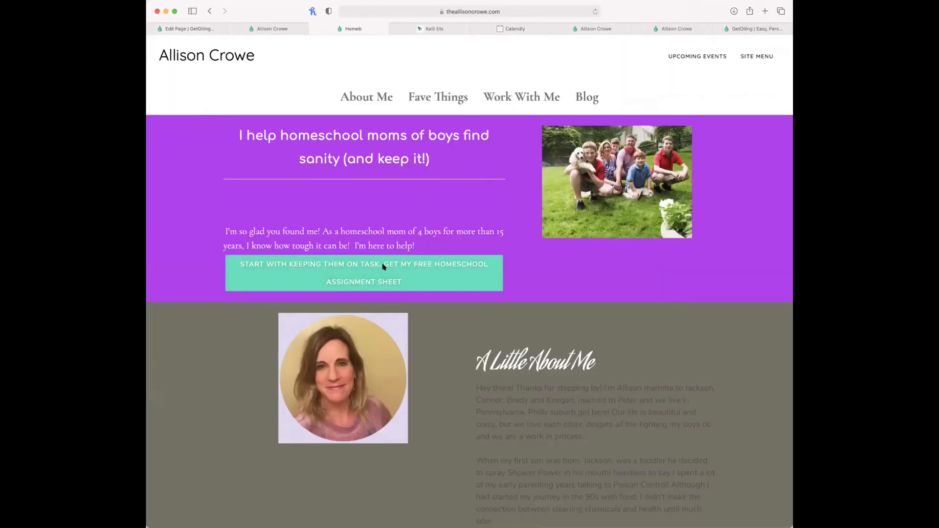
left_click(383, 266)
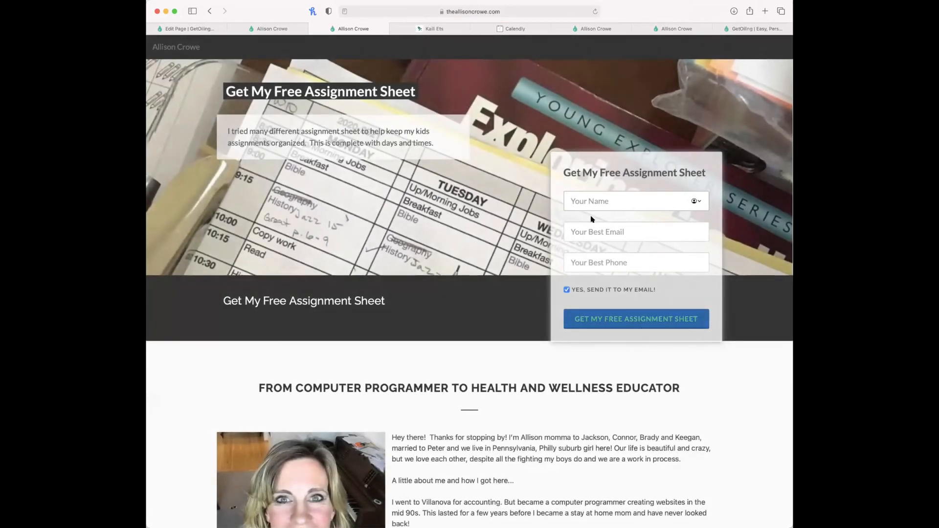
left_click(617, 319)
left_click(233, 28)
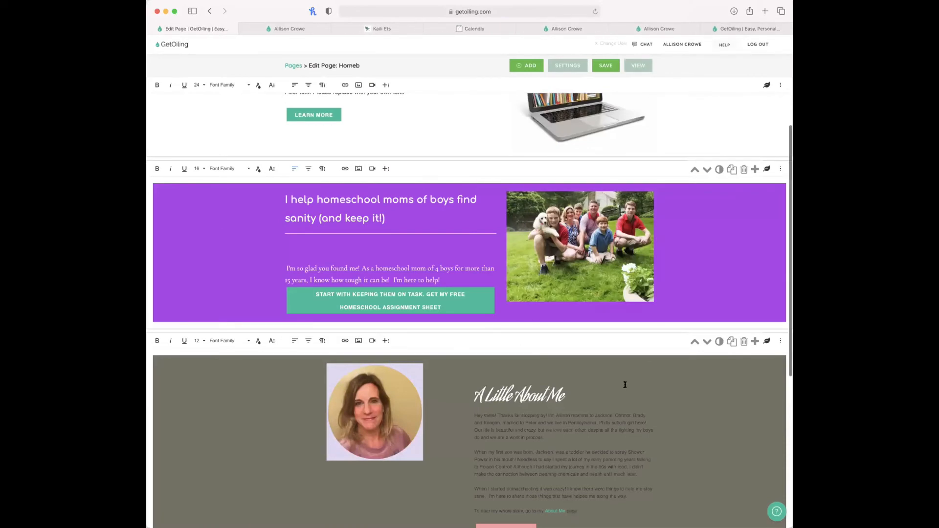
Leave the Homeb page editor and open the page settings of the Landing assignment sheet landing page.
scroll(626, 385, "down", 3)
scroll(625, 384, "up", 1)
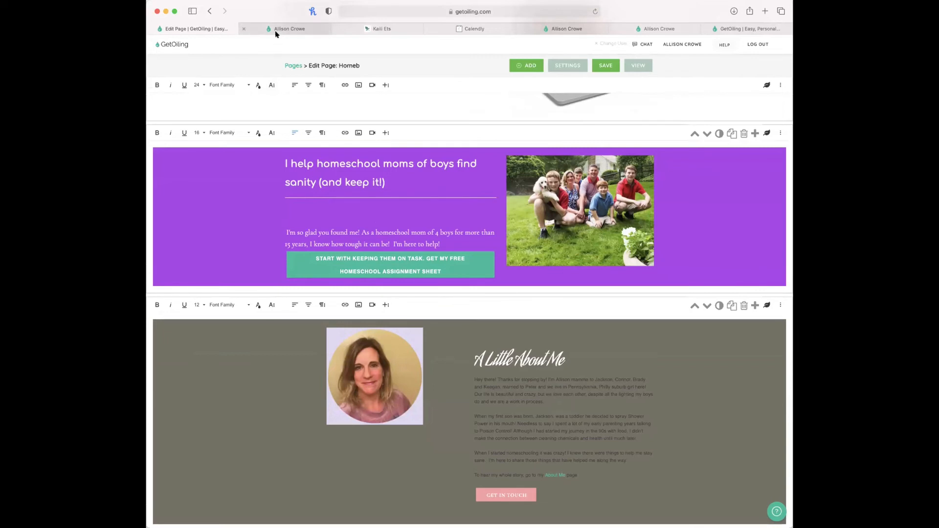
left_click(290, 66)
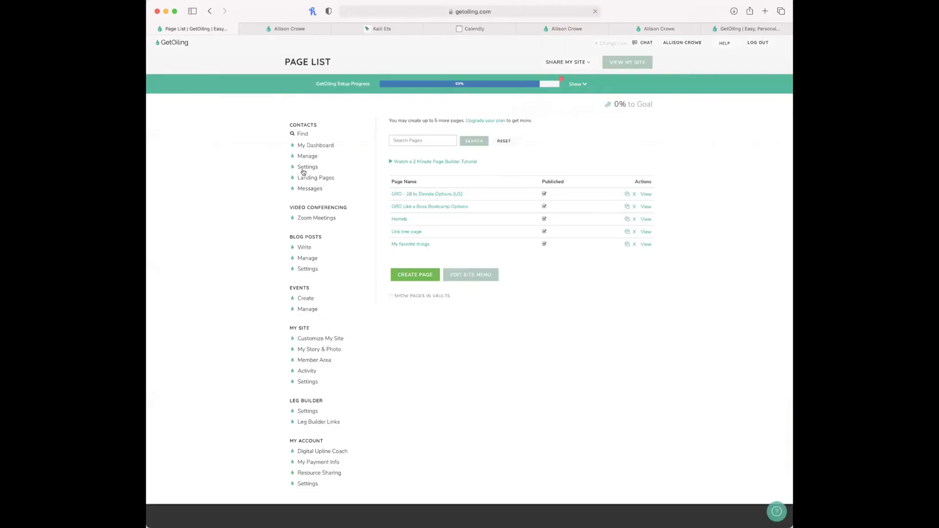
left_click(303, 178)
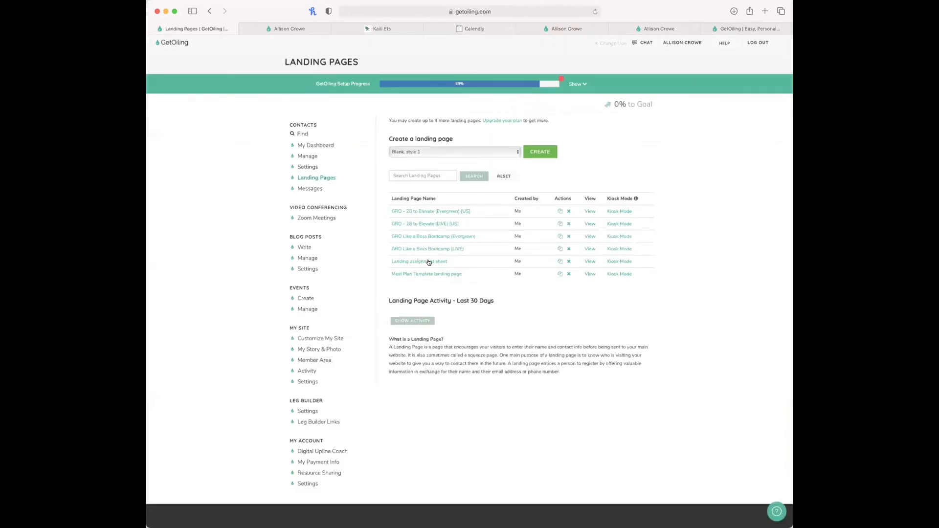
left_click(428, 262)
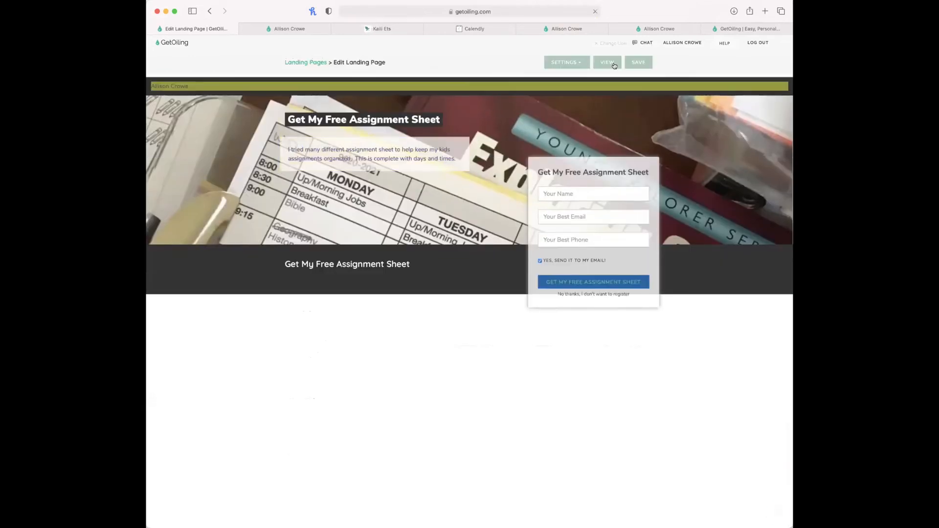
left_click(566, 62)
left_click(573, 79)
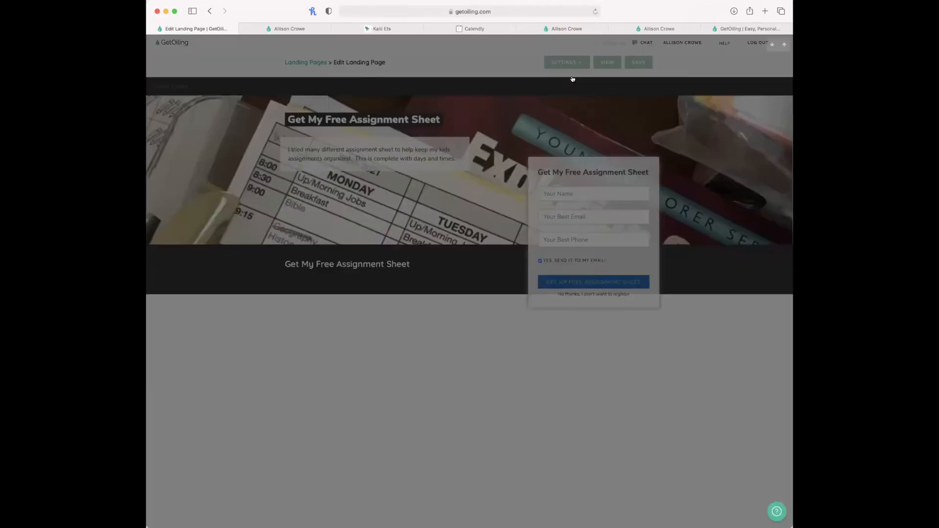
Open the landing page's after-registration URL in a new browser tab and make a copy of the assignment sheet in Google Sheets.
triple_click(400, 267)
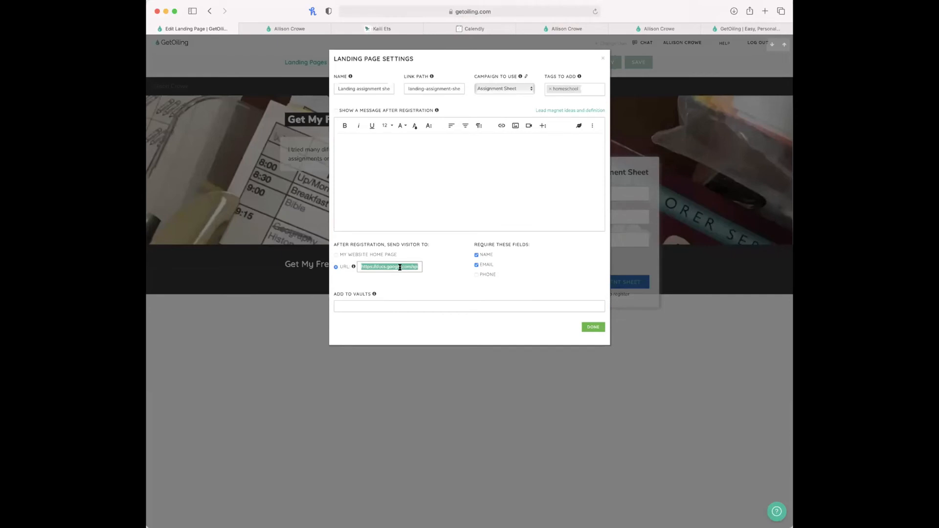
key("super+c")
key("super+t")
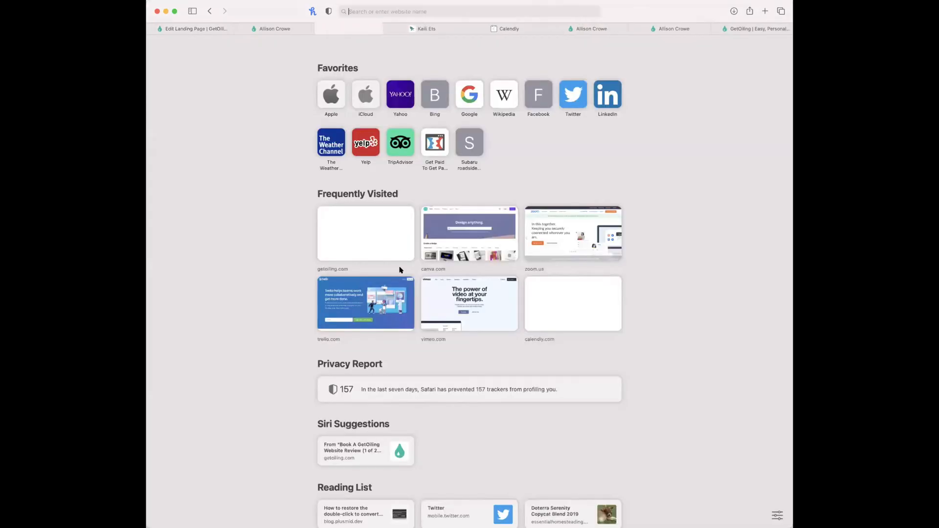
key("super+v")
key("Return")
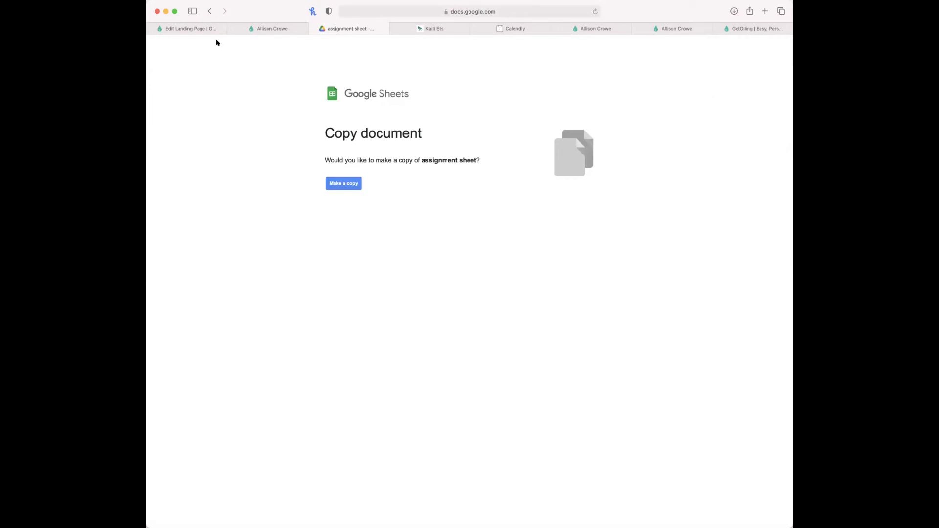
mouse_move(194, 30)
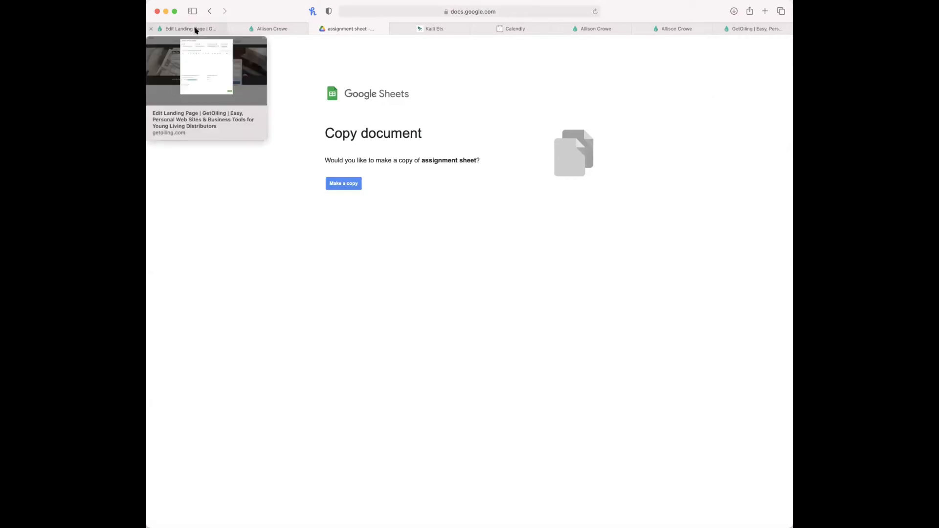
left_click(344, 183)
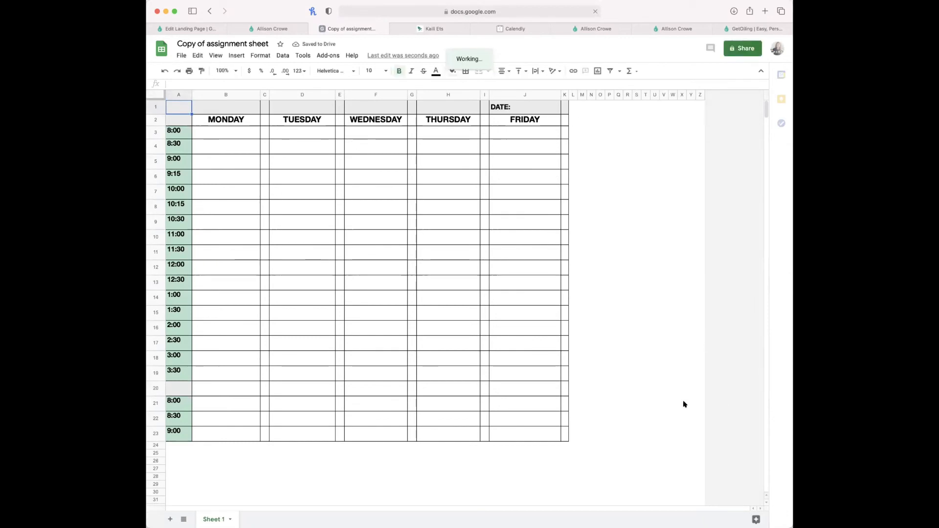
Look over the copied assignment sheet and capture a screenshot of its Monday to Friday schedule grid.
scroll(684, 403, "down", 1)
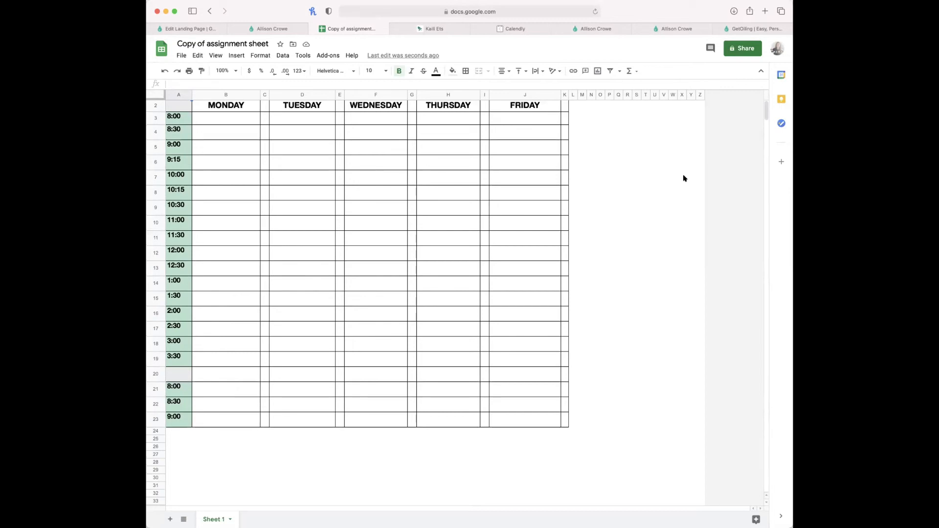
scroll(453, 271, "up", 1)
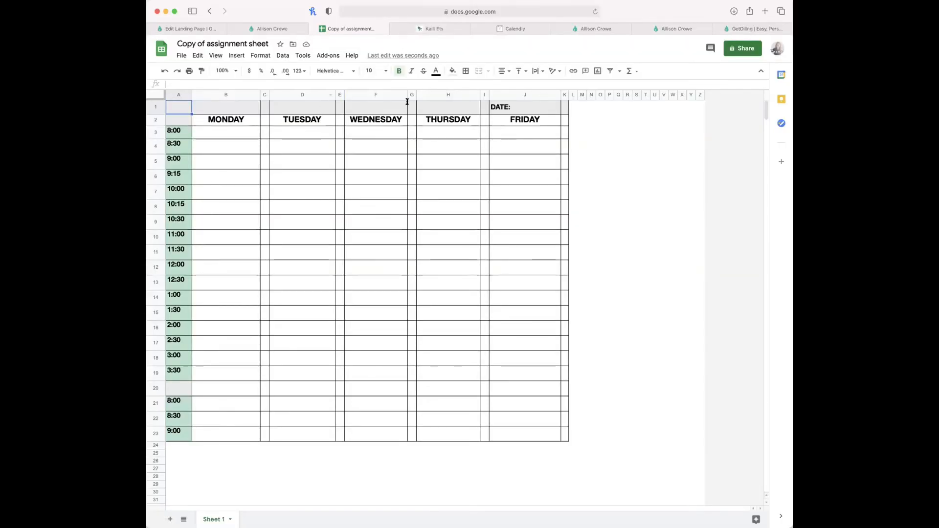
left_click(634, 281)
left_click(758, 339)
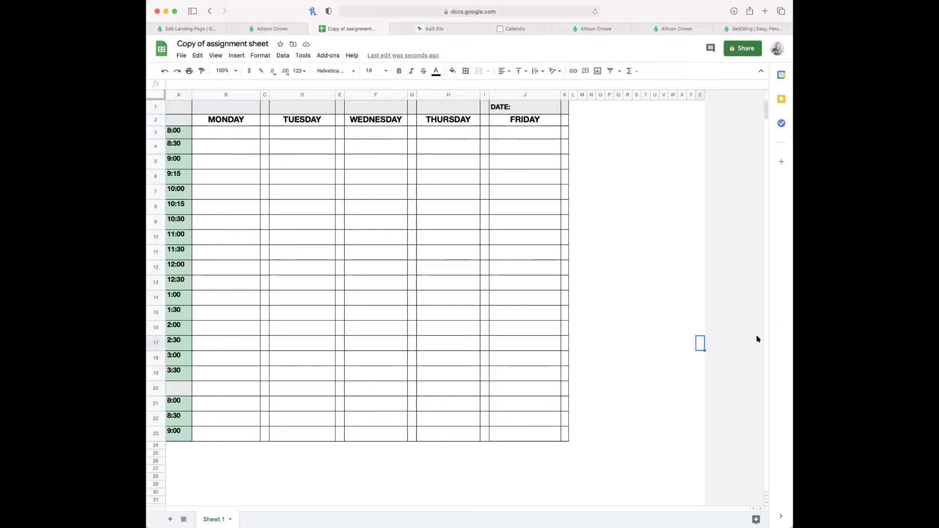
key("super+shift+4")
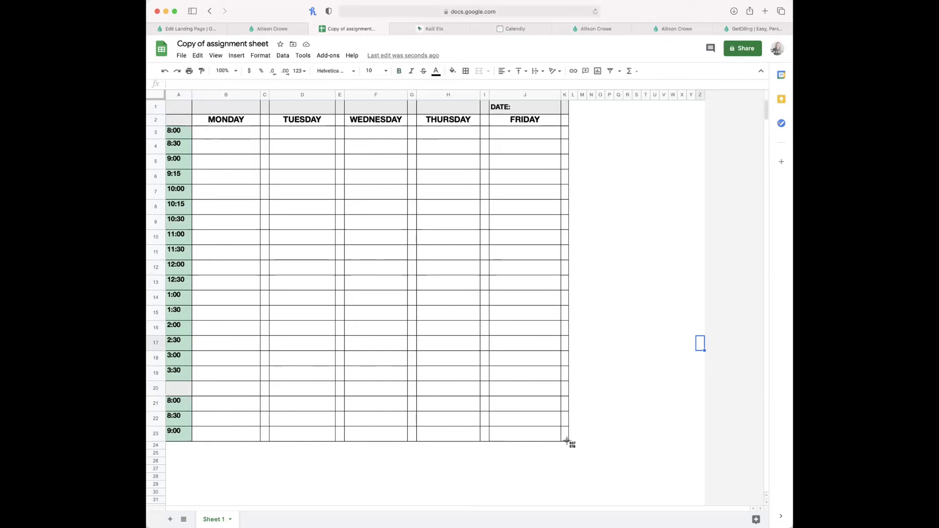
left_click_drag(567, 441, 568, 440)
Close the landing page settings without changes and create a new landing page from the Blank, style 9 template.
left_click(195, 27)
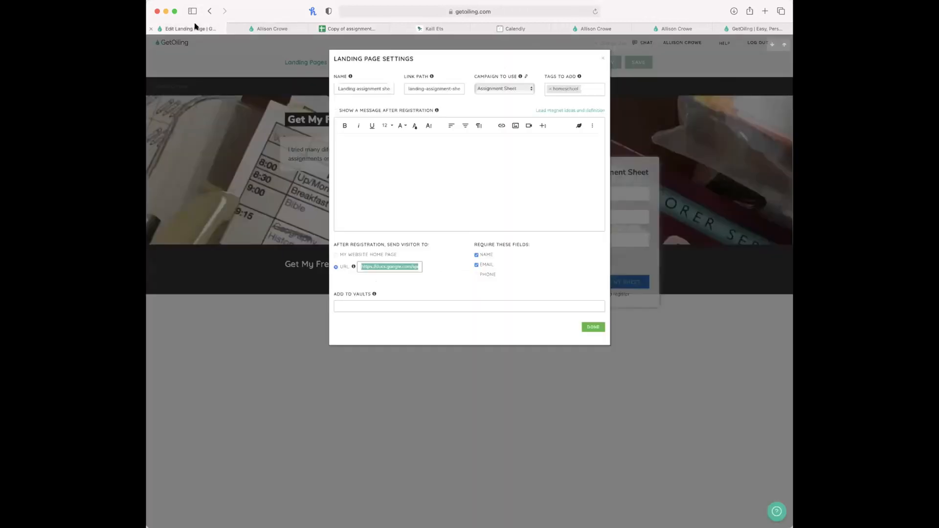
left_click(599, 58)
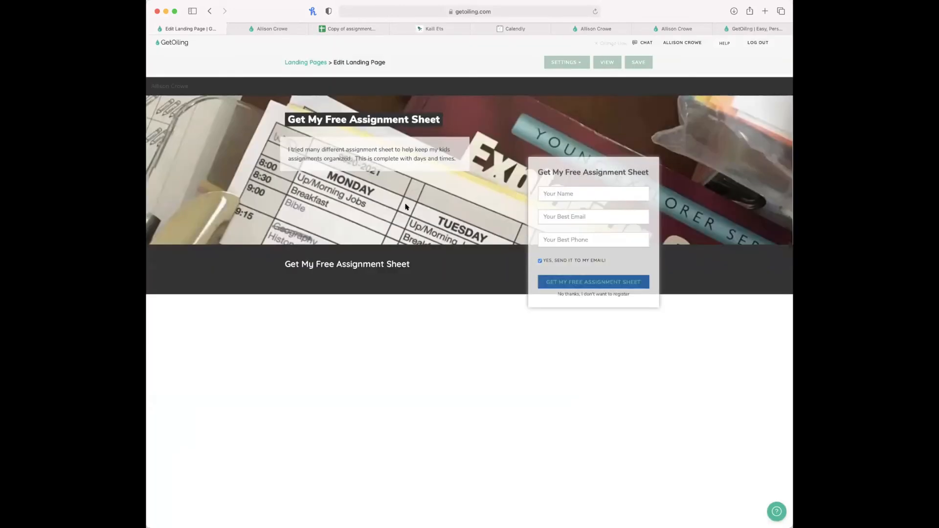
left_click(312, 63)
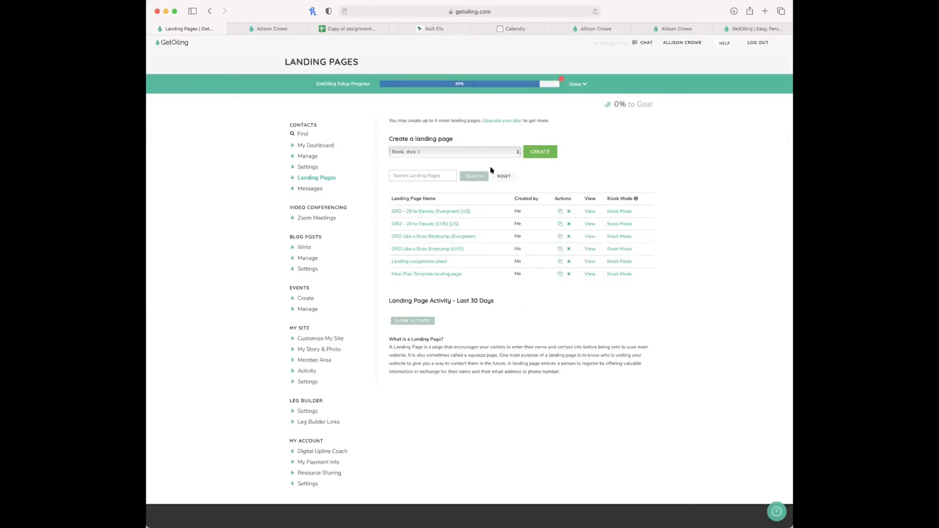
left_click(497, 152)
left_click(477, 227)
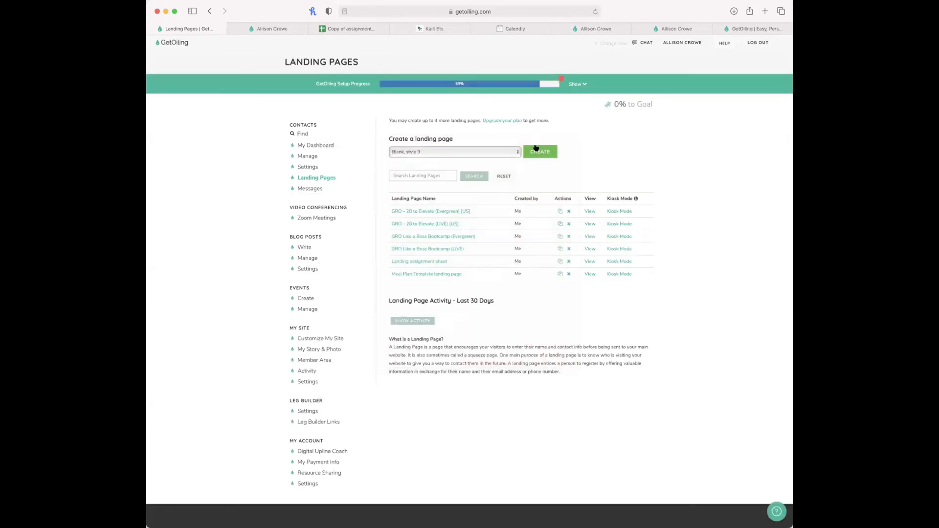
left_click(537, 150)
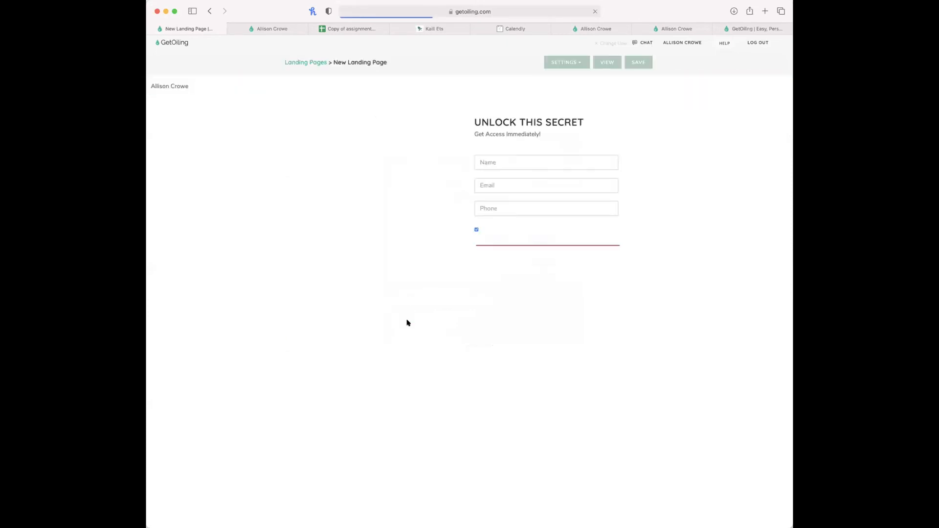
Replace the new landing page's placeholder photo with the assignment sheet screenshot.
left_click(349, 166)
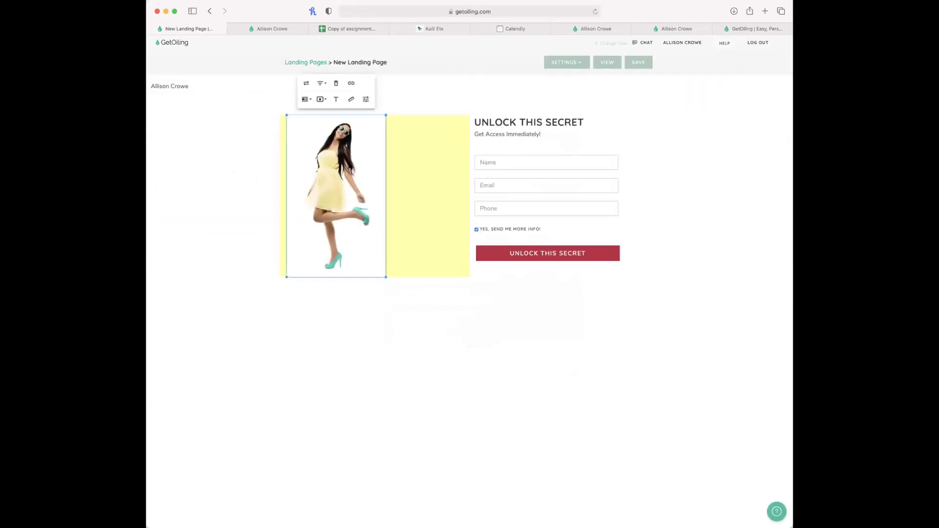
left_click(306, 98)
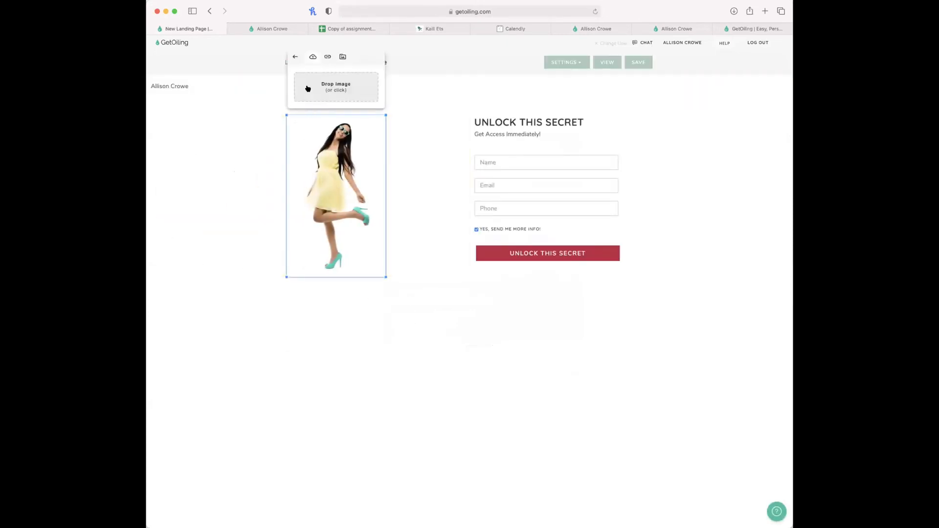
left_click(308, 88)
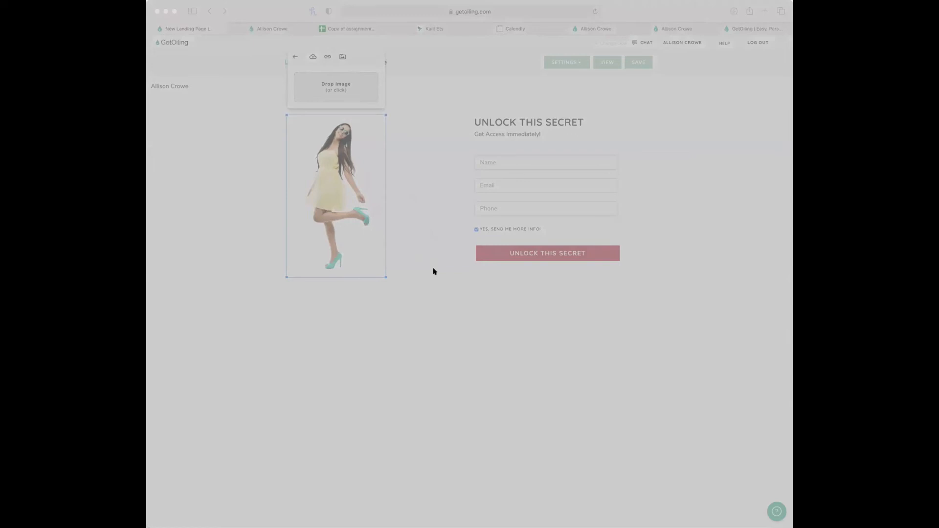
left_click(583, 334)
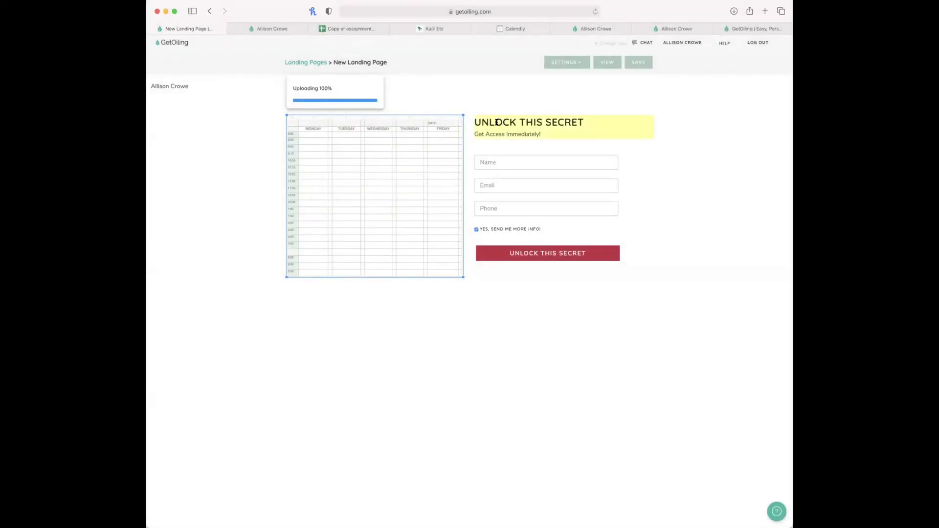
Change the new landing page's form heading to GET MY SHEET.
triple_click(514, 122)
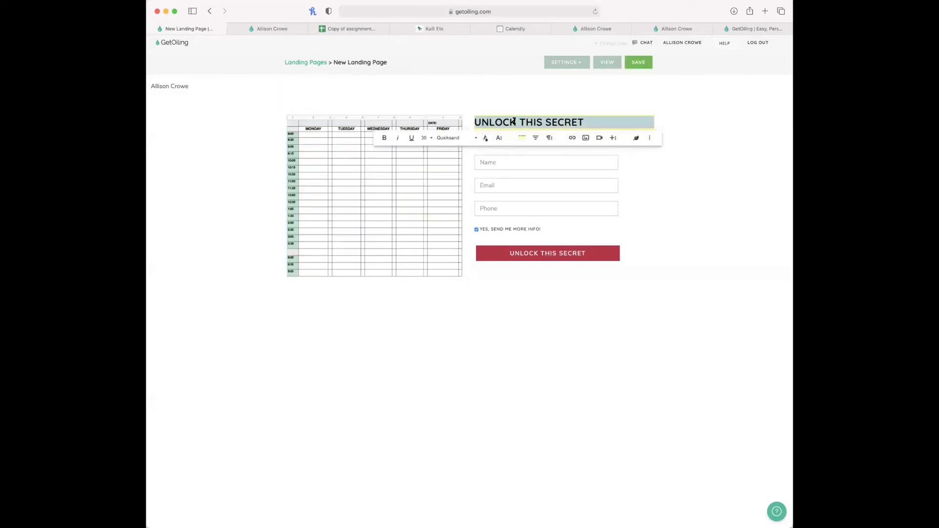
type("GET MY SHEET")
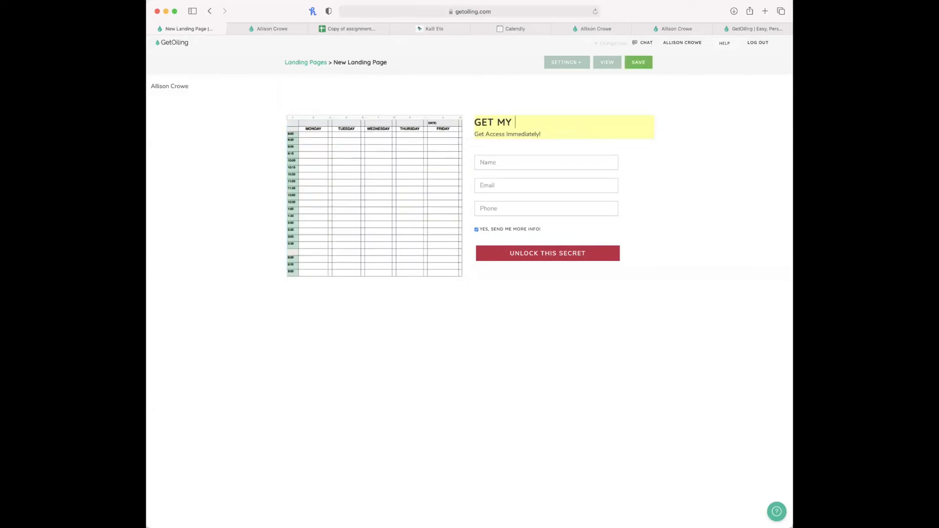
left_click(623, 296)
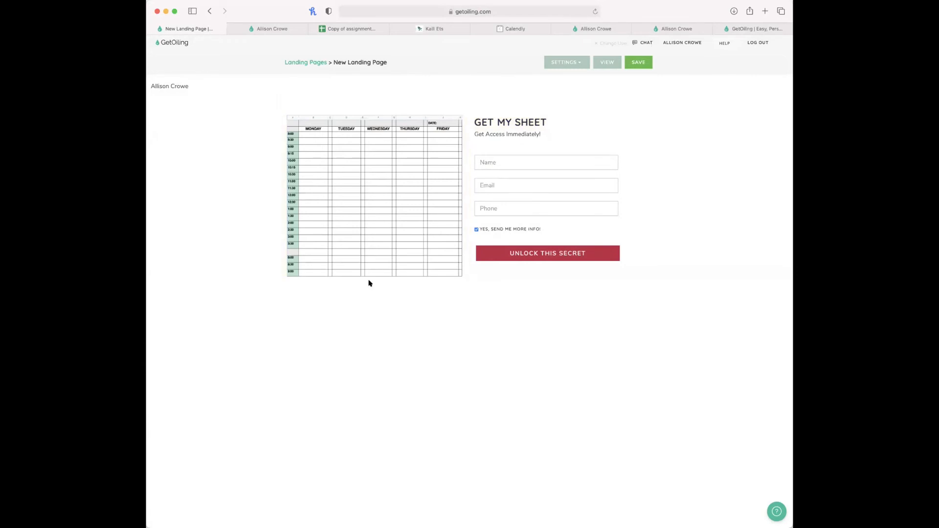
Compare the live assignment sheet landing page with the copied spreadsheet and the new landing page design.
left_click(266, 30)
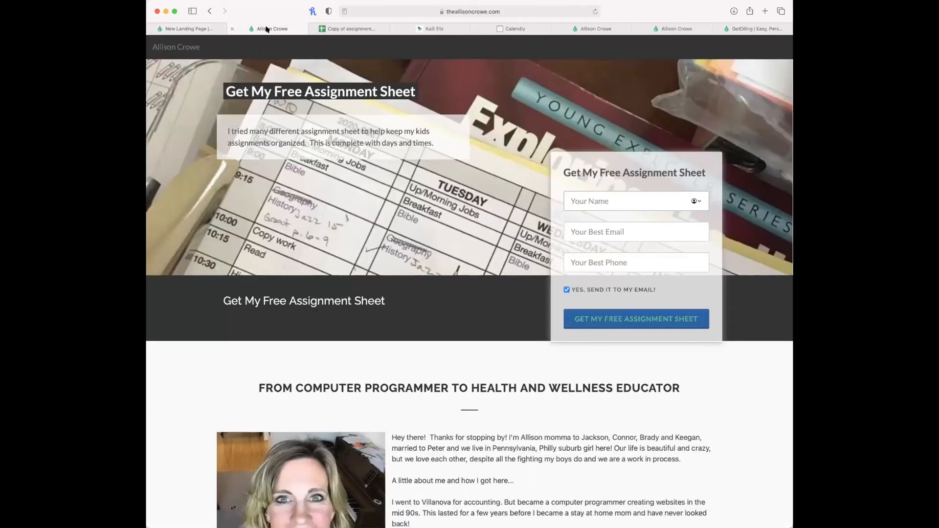
left_click(357, 28)
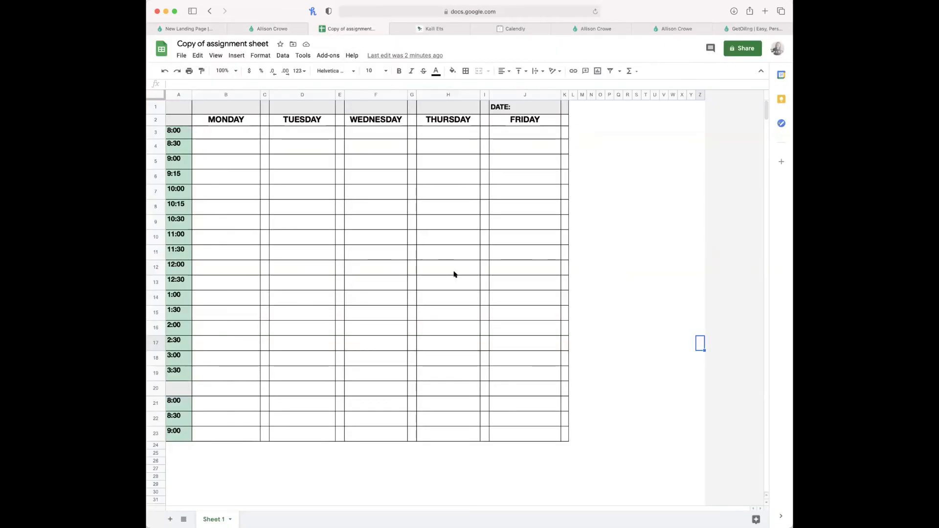
left_click(255, 28)
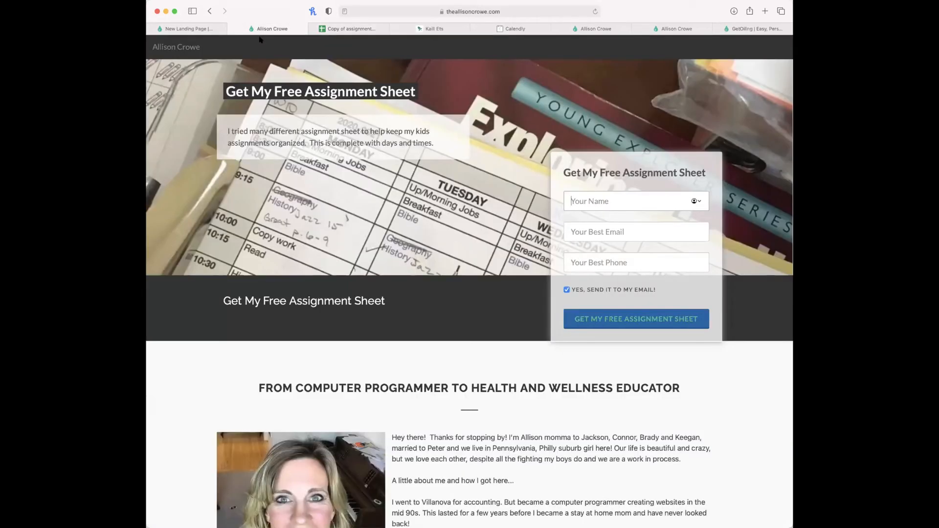
left_click(190, 29)
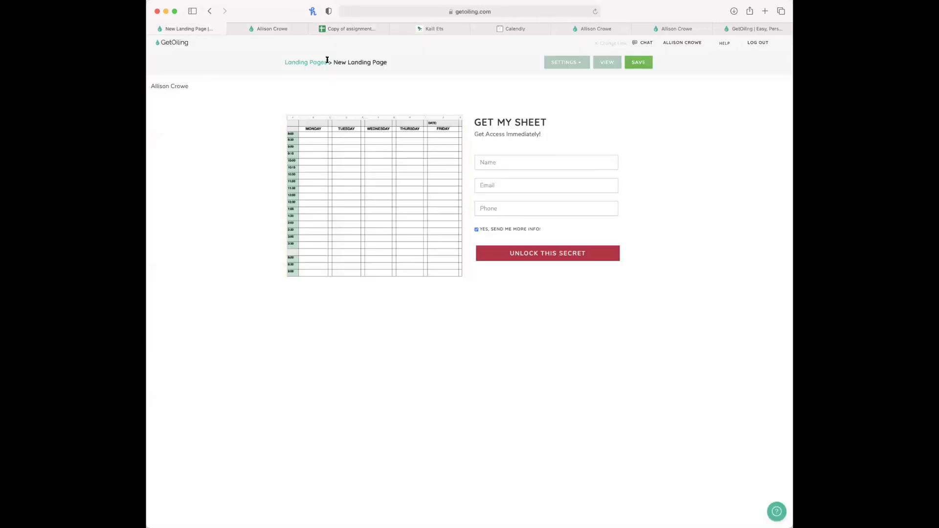
Leave the new landing page unsaved and open the page settings of the existing Landing assignment sheet page.
scroll(510, 103, "left", 5)
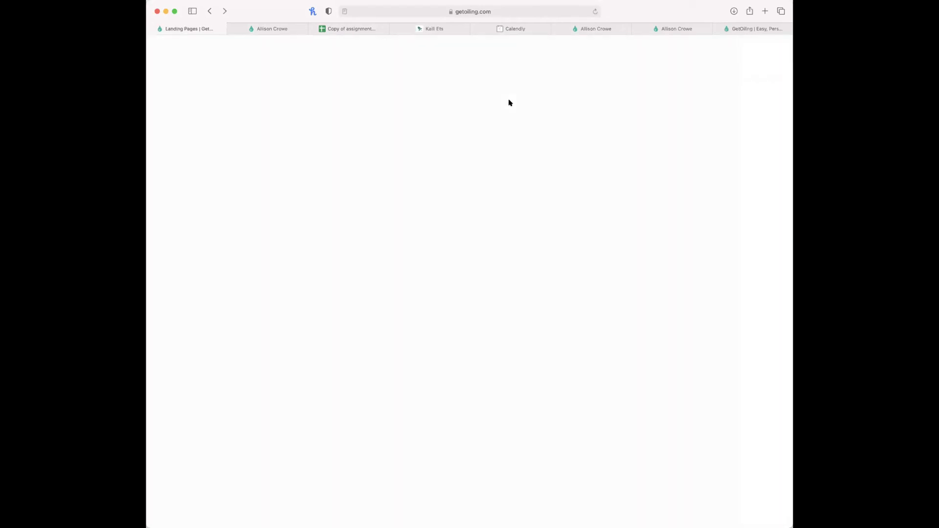
left_click(430, 262)
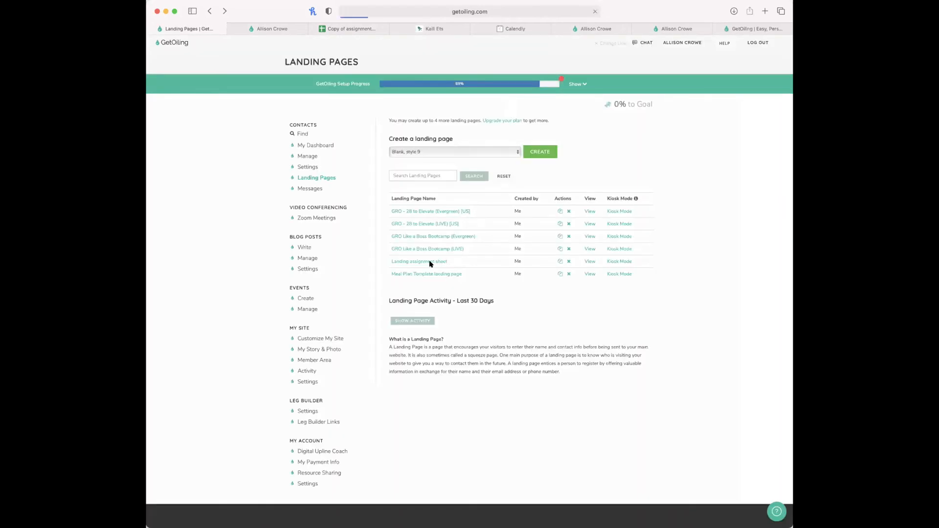
left_click(579, 67)
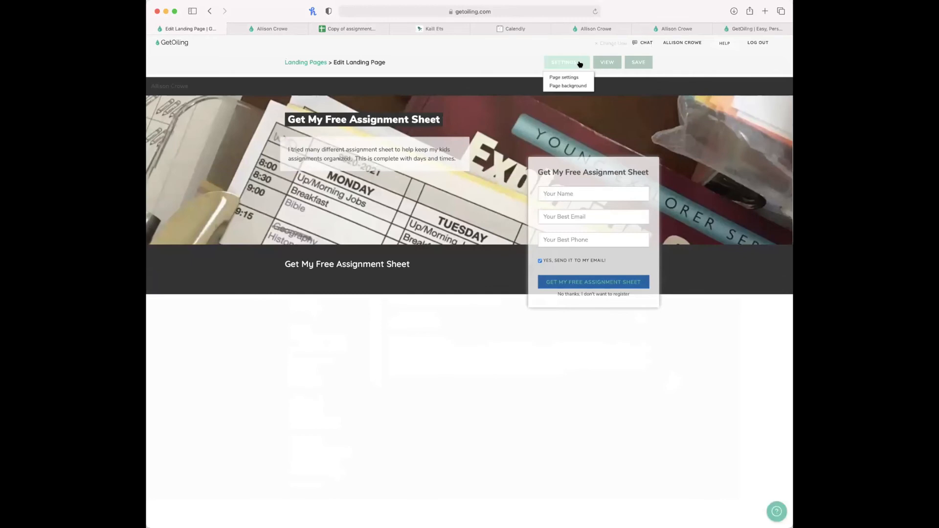
left_click(568, 77)
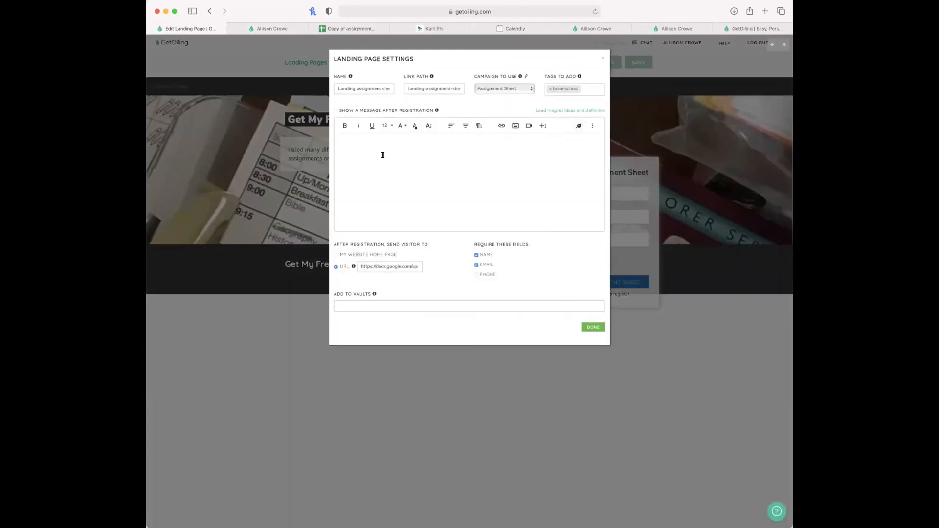
Enable the after-registration message and draft "Hey check your email right now for the link to get the sheet. It's a google doc".
left_click(337, 111)
type("Hey check your email righ")
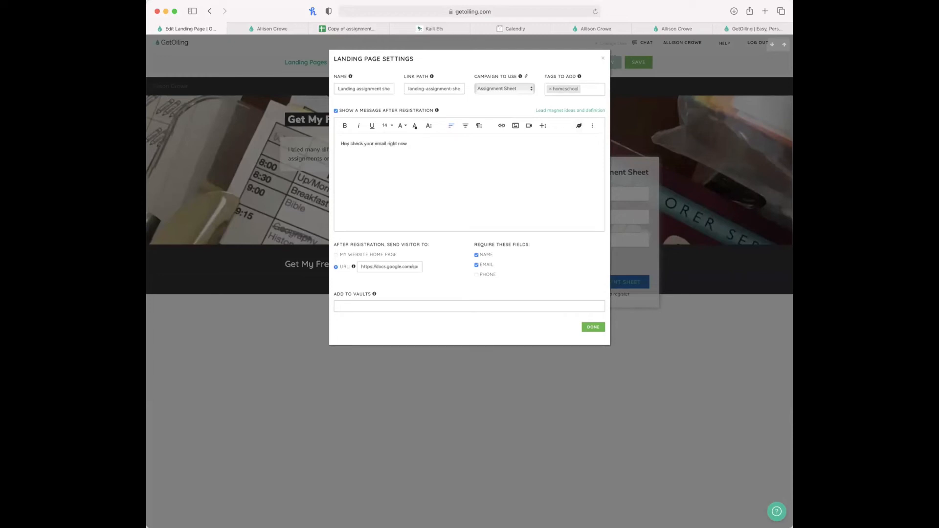
type("t now for the link to get the sheet. It's a")
type("google doc")
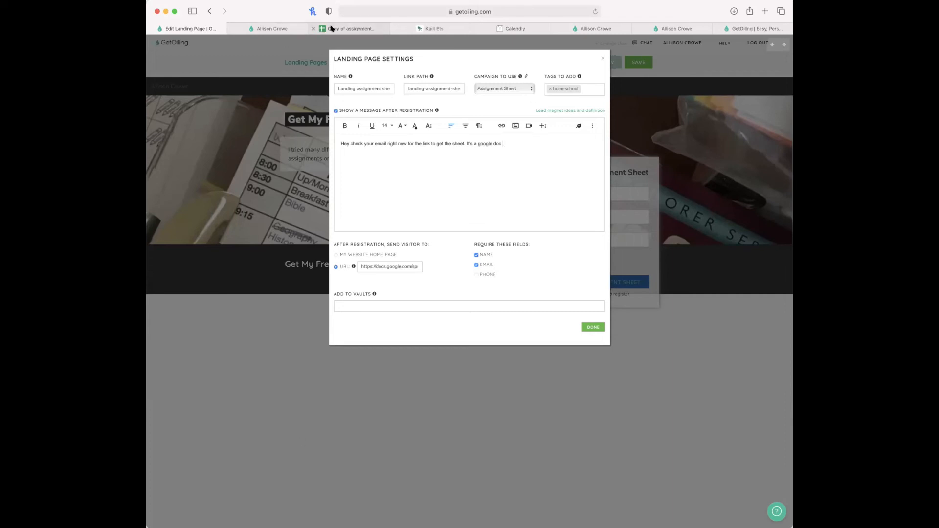
left_click(348, 29)
left_click(201, 28)
left_click(230, 54)
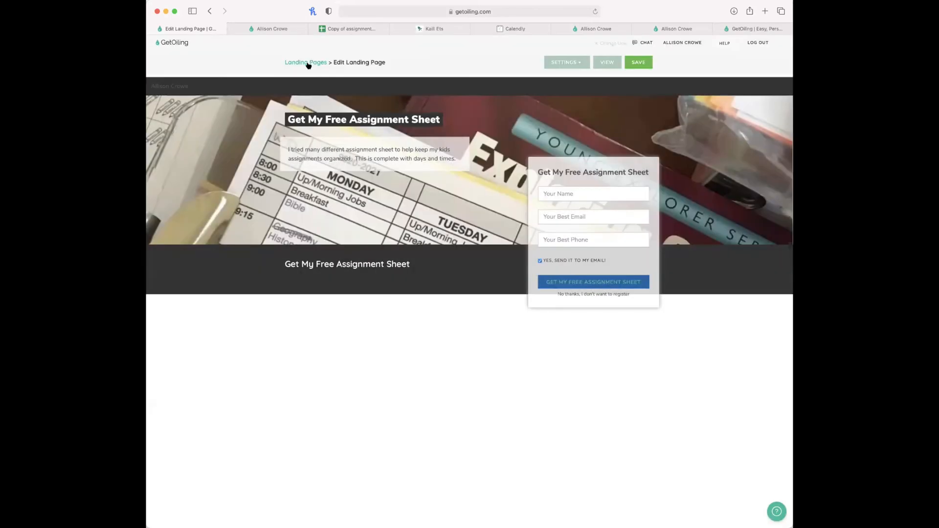
Create a new custom website page from the Blank Page template with a "2 Column, Photo on Left, Text on Right" section.
left_click(307, 63)
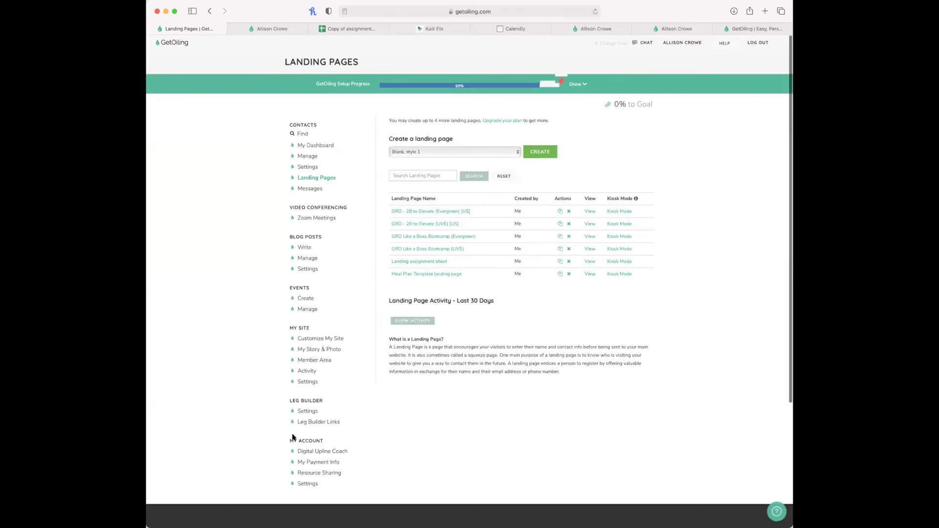
left_click(306, 383)
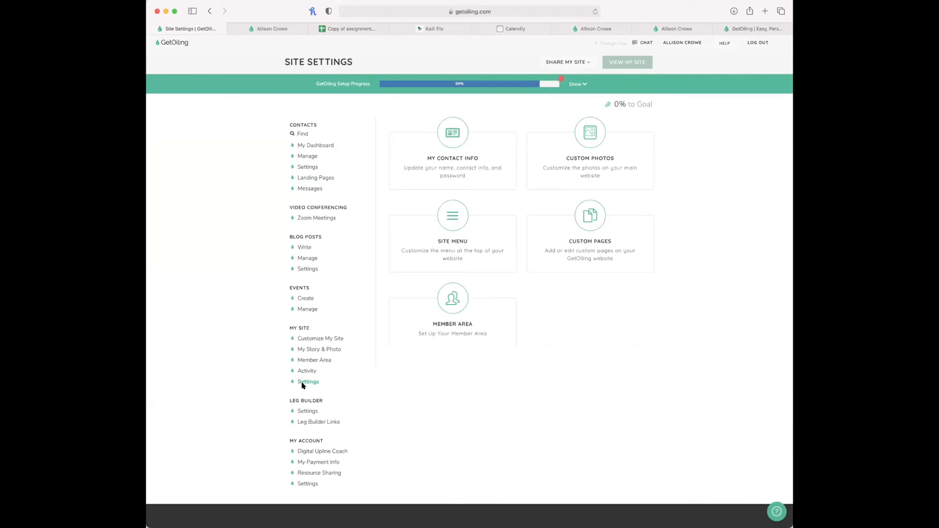
left_click(604, 233)
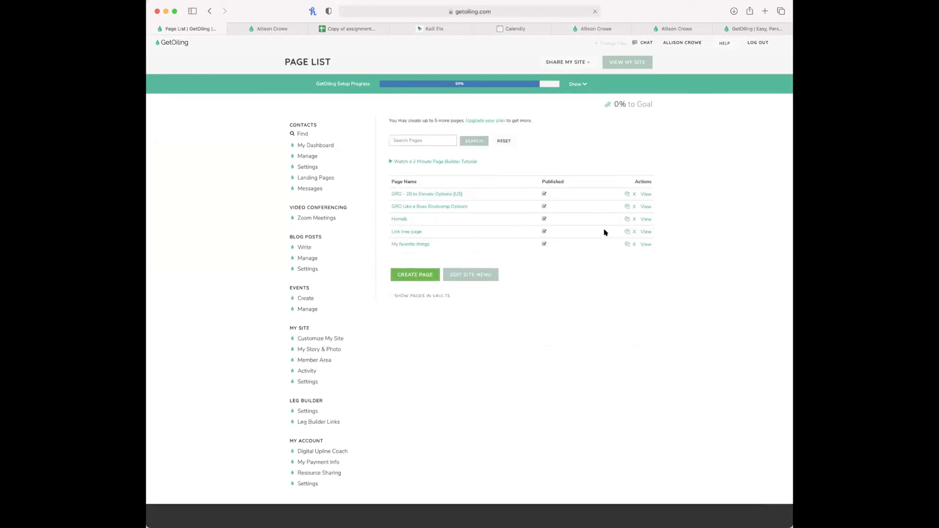
left_click(416, 276)
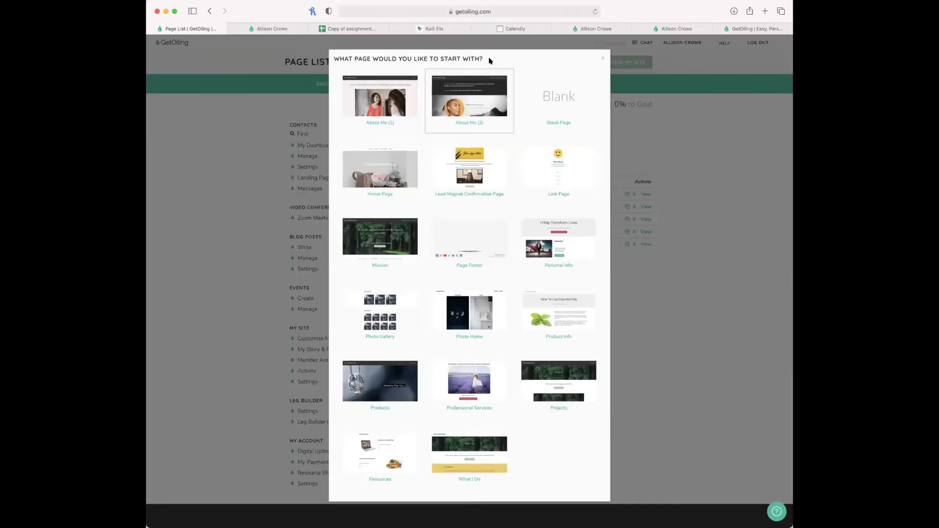
left_click(577, 89)
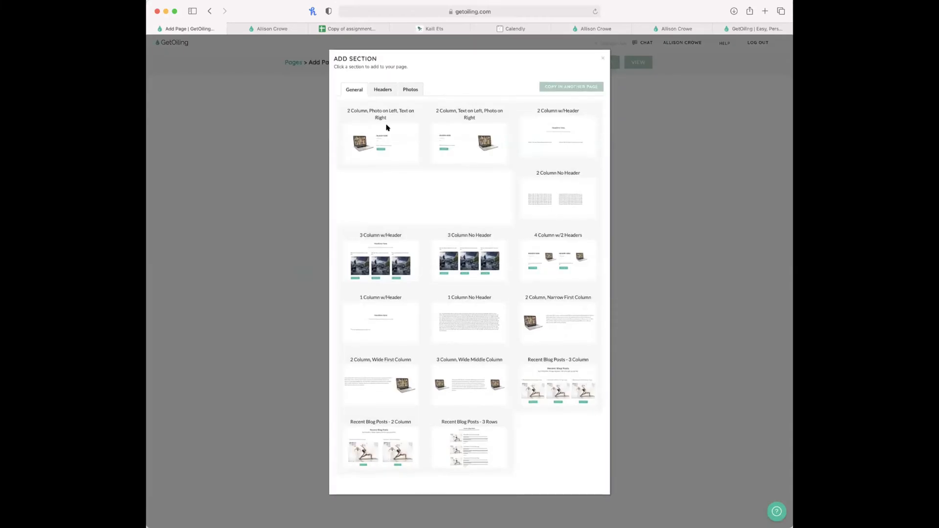
left_click(386, 125)
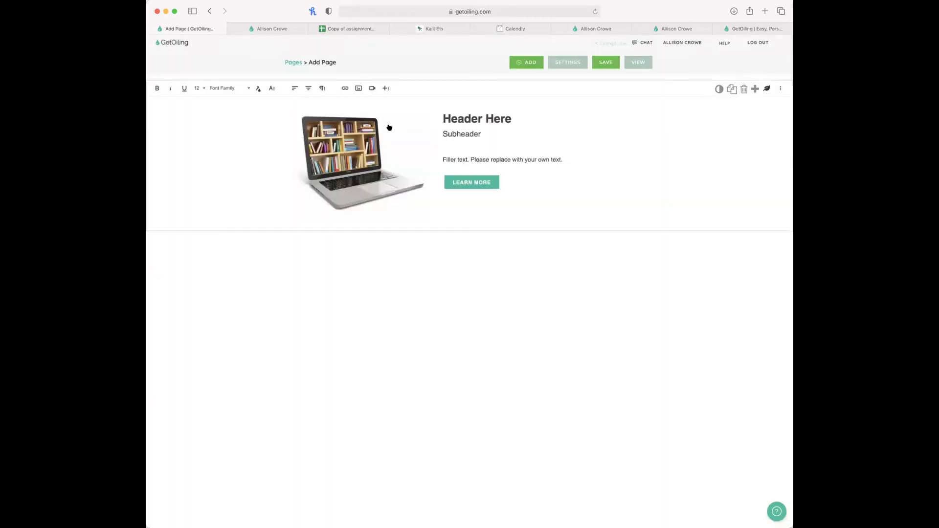
Replace the section's placeholder laptop photo with the round portrait on a lavender background from the image library.
left_click(342, 166)
left_click(329, 92)
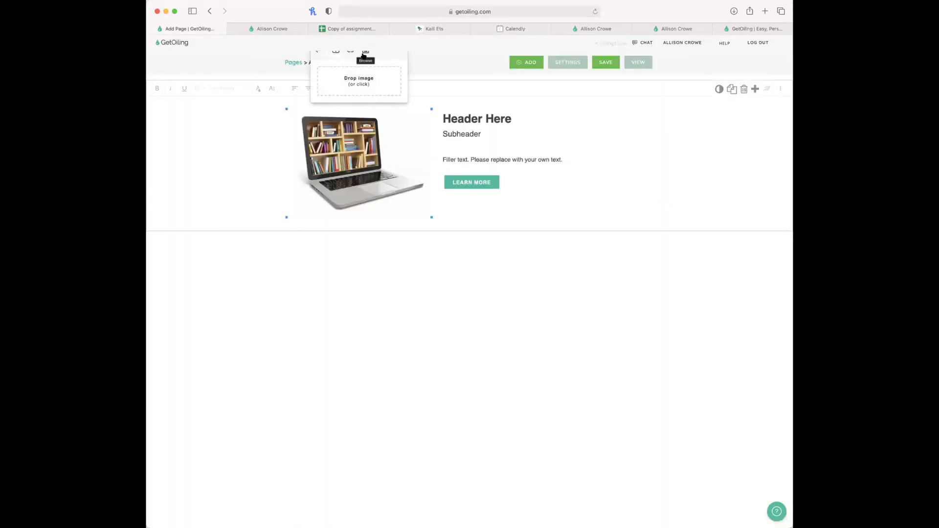
left_click(363, 56)
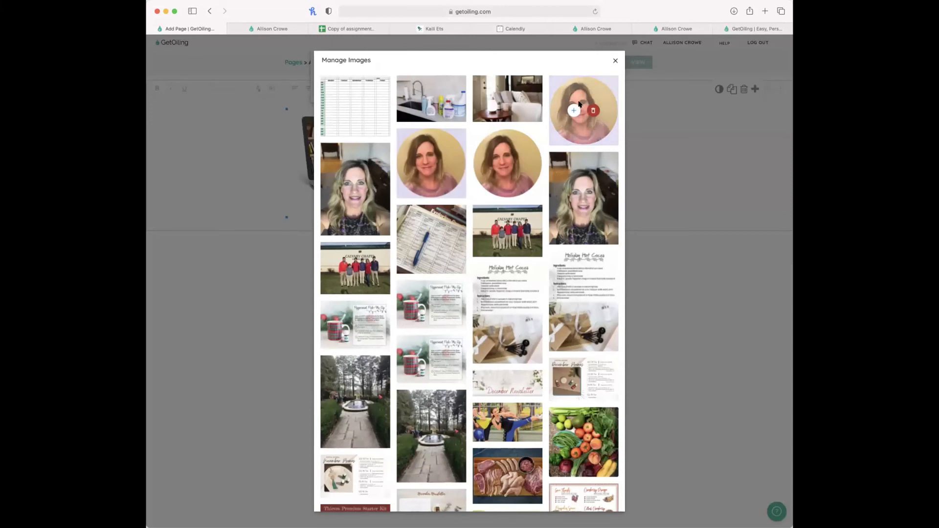
left_click(574, 110)
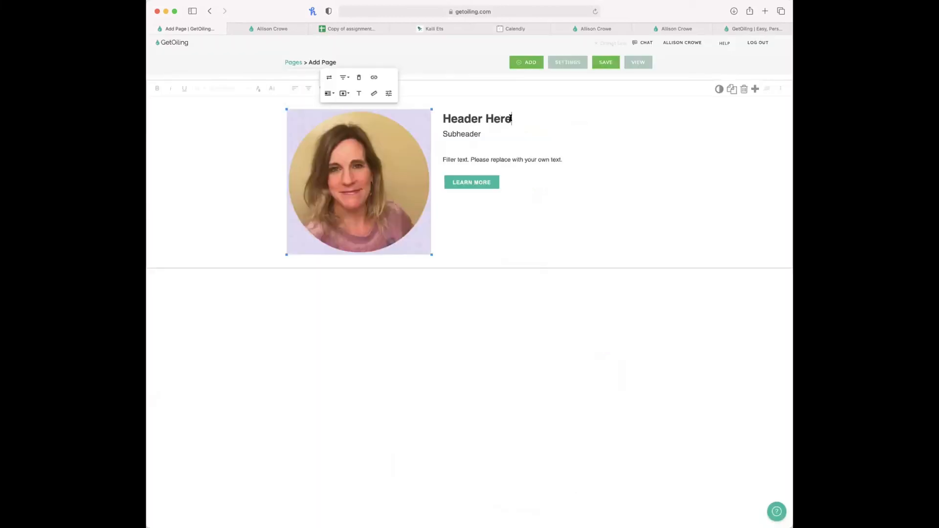
Change the section's header text to "Congrats! Your Goodies are on the way!".
left_click_drag(511, 118, 442, 117)
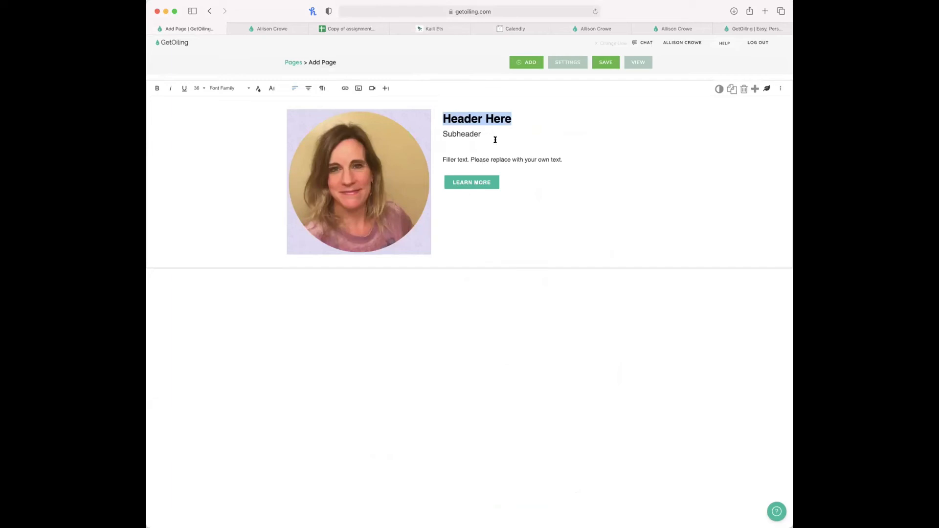
left_click(497, 120)
left_click_drag(512, 118, 441, 118)
type("C")
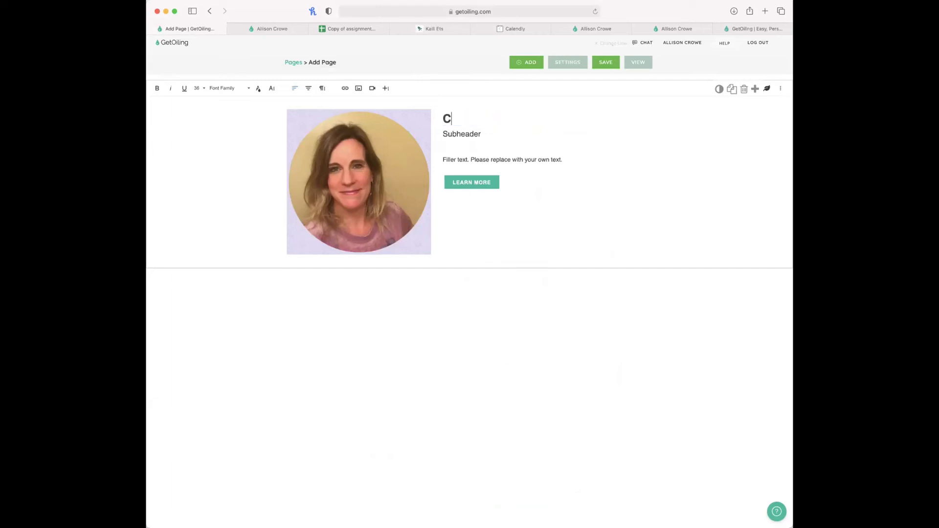
type("ongrats! Your")
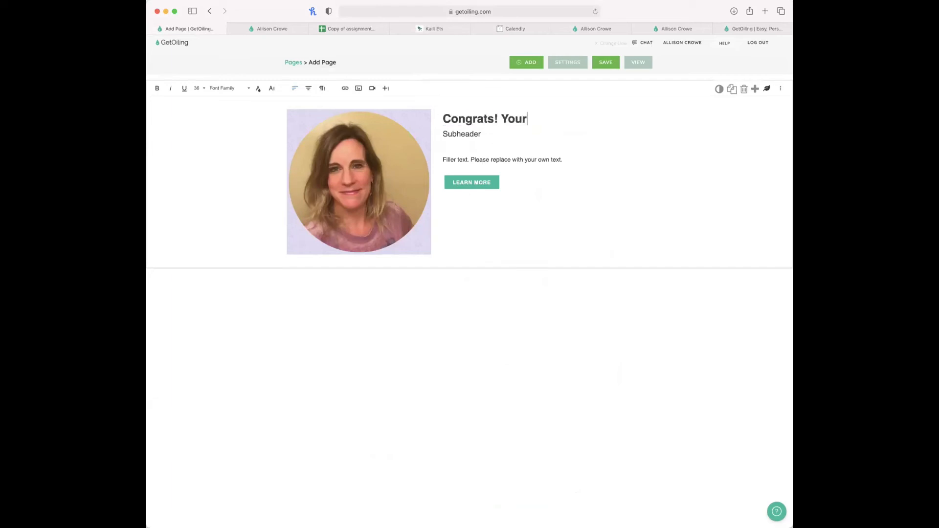
type(" Goodies are on thew")
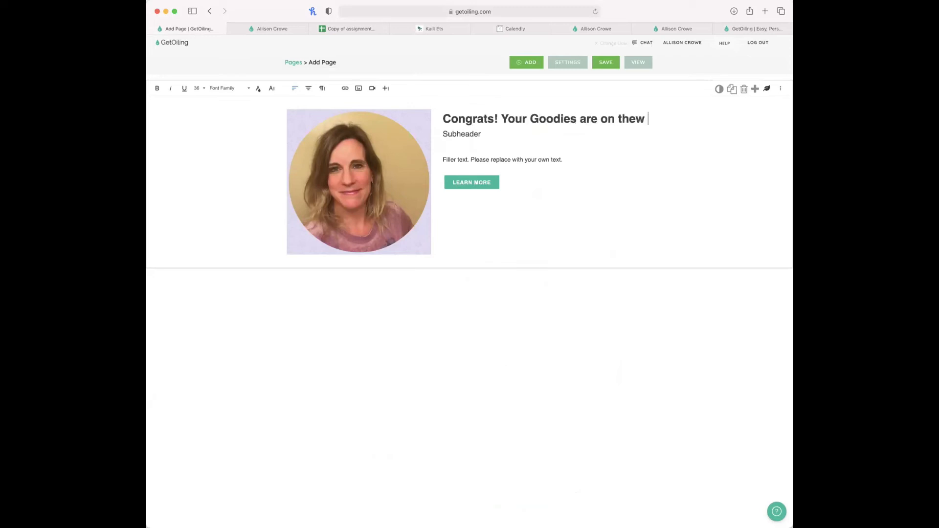
key("BackSpace")
key("BackSpace")
type("way!")
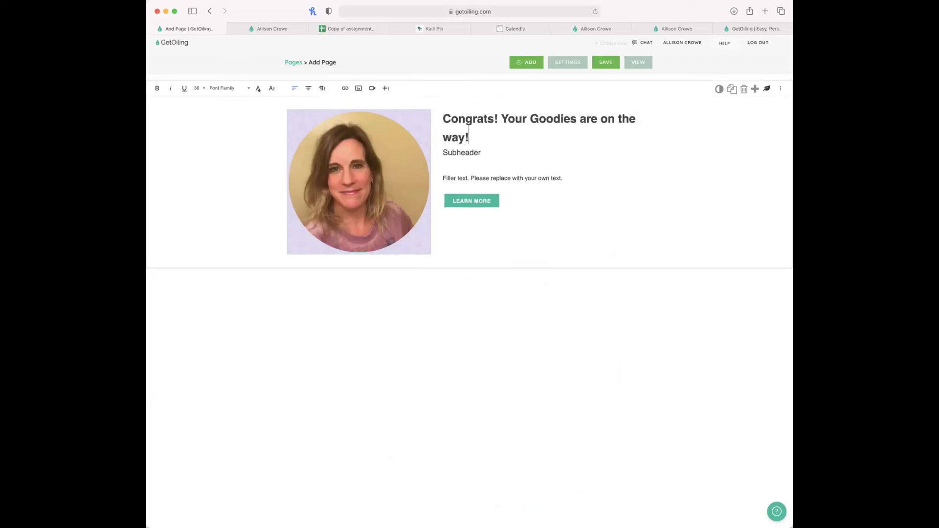
Replace the subheader with "Check your email now for the info you signed up for".
left_click_drag(488, 149, 440, 150)
type("Check yoru")
key("BackSpace")
key("BackSpace")
type("ur email now for the info you")
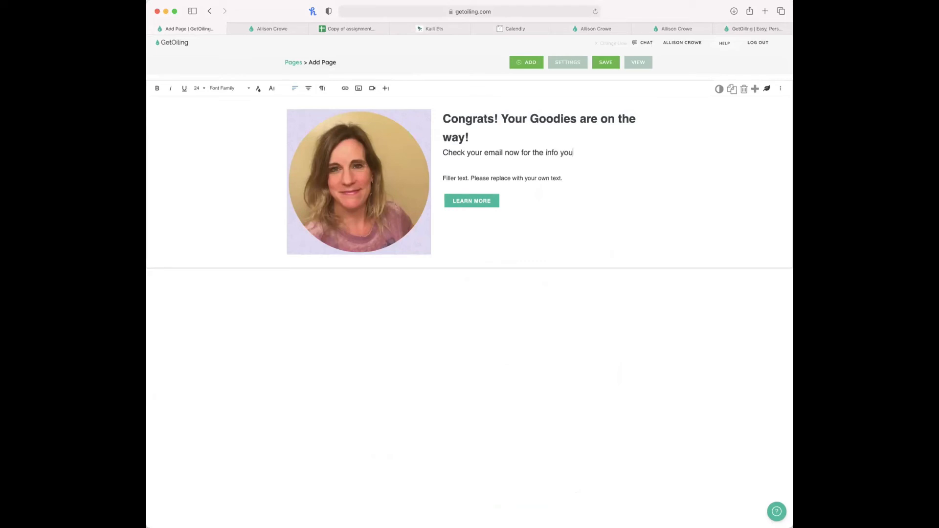
type(" sign dup")
key("BackSpace")
key("BackSpace")
key("BackSpace")
key("BackSpace")
type("ed up for")
Replace the filler text above the button with "Can't see the email?".
left_click_drag(567, 180, 438, 177)
type("C")
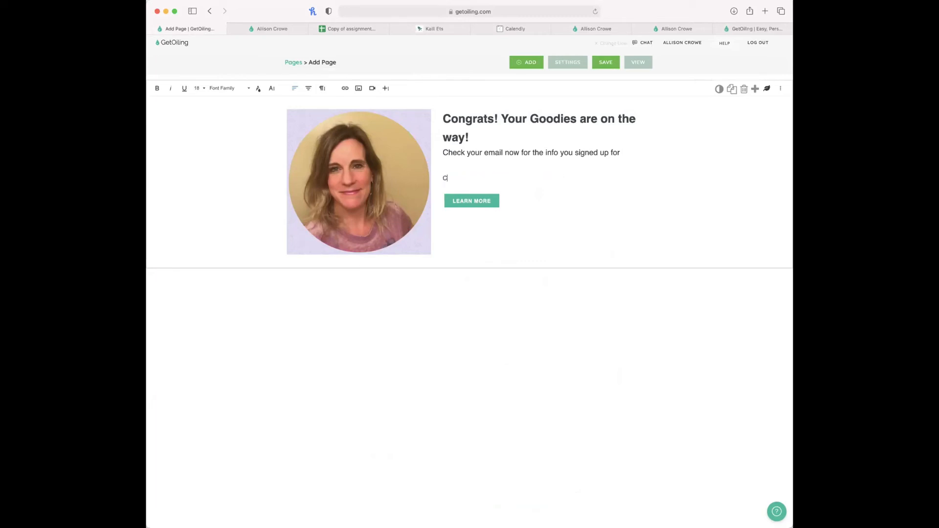
type("an't see the email?")
Link the Learn More button to #contact, relabel it "contact me", and recheck its link address.
left_click(464, 202)
left_click(474, 218)
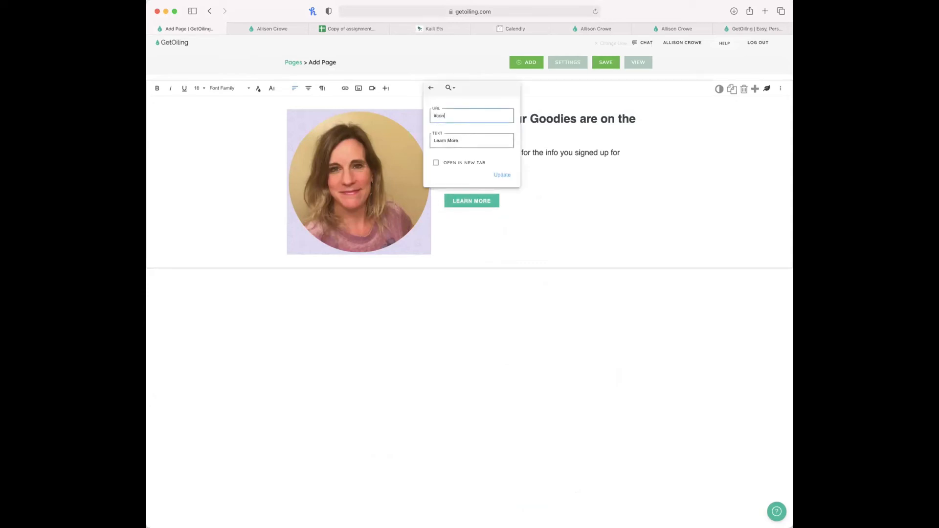
key("Tab")
left_click(457, 111)
type("tac")
left_click(465, 139)
triple_click(463, 141)
type("ct me")
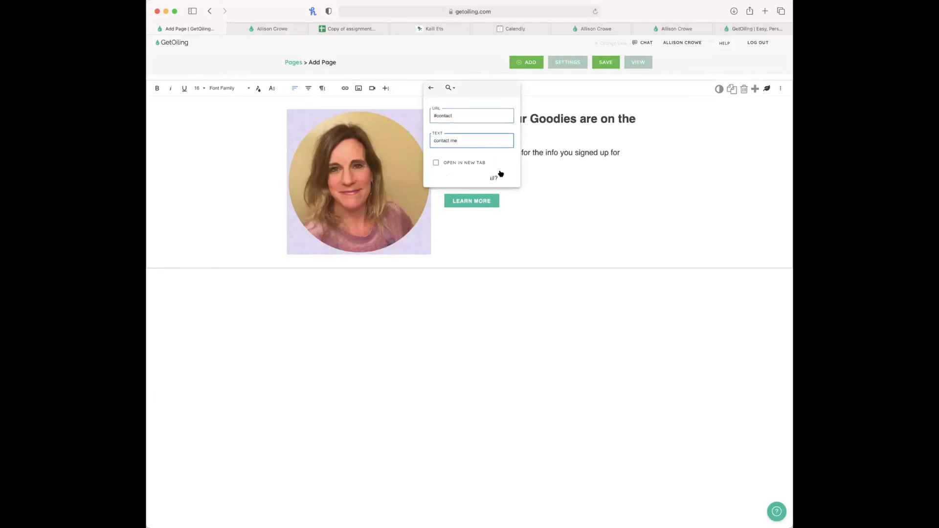
left_click(500, 175)
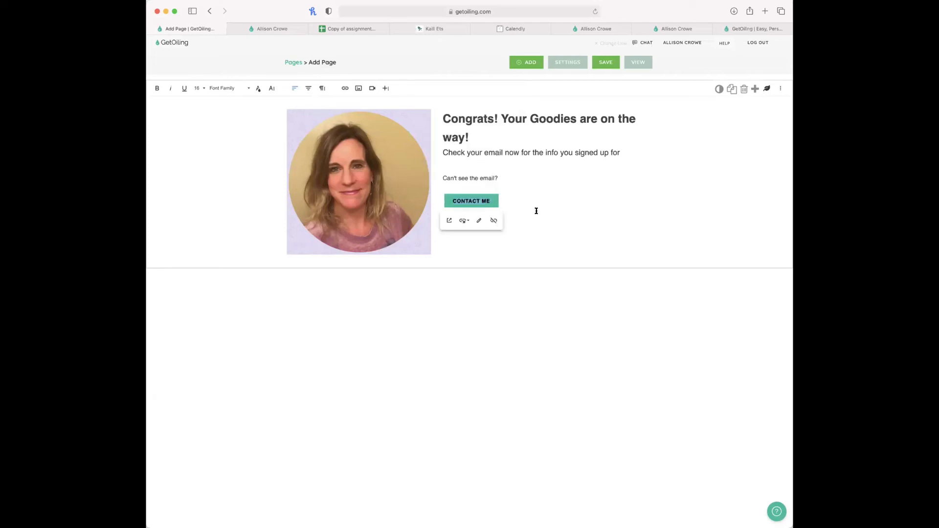
left_click(479, 220)
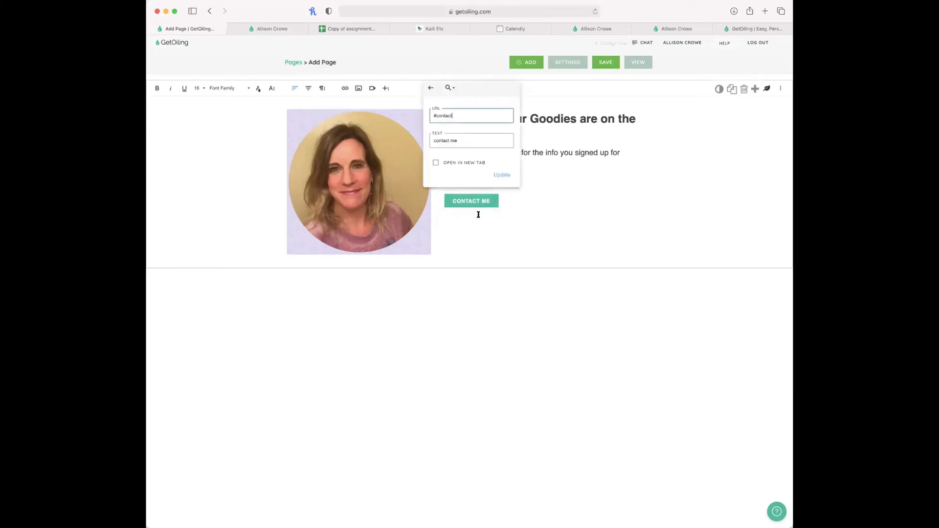
left_click_drag(435, 114, 452, 114)
left_click(530, 190)
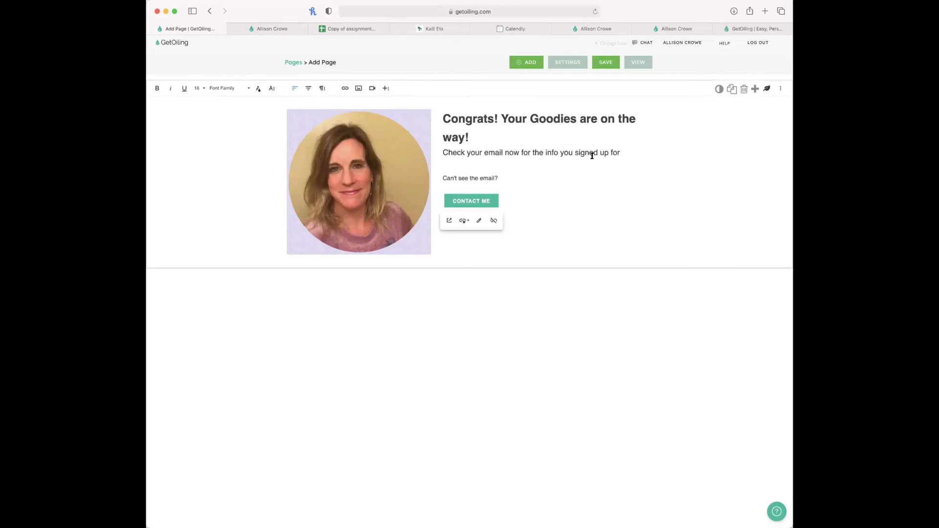
Name the page "thank you", hide its header, menu and footer, and show it by link only.
left_click(605, 62)
triple_click(381, 88)
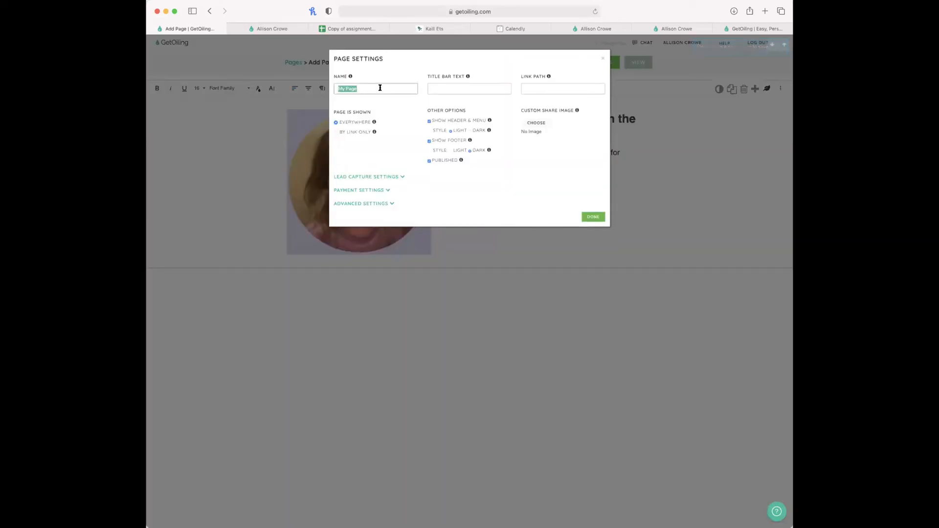
type("thank you")
key("Tab")
left_click(429, 121)
left_click(337, 132)
left_click(594, 217)
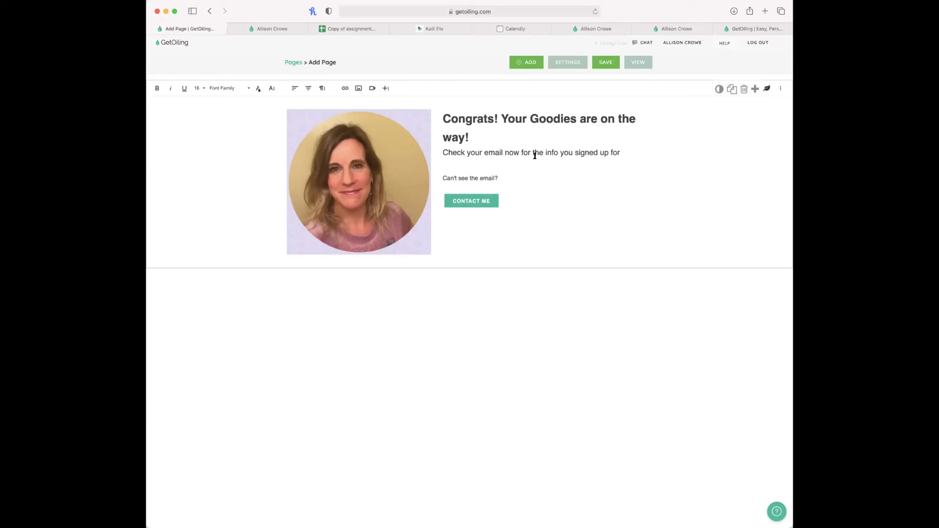
Preview the site, recheck the thank you page's settings with Published on, and save the page.
left_click(638, 62)
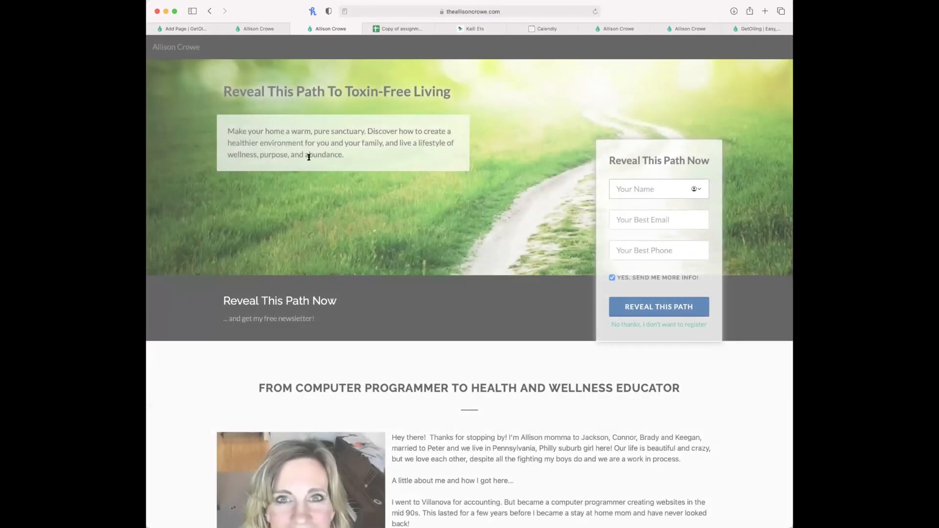
key("super+w")
left_click(567, 63)
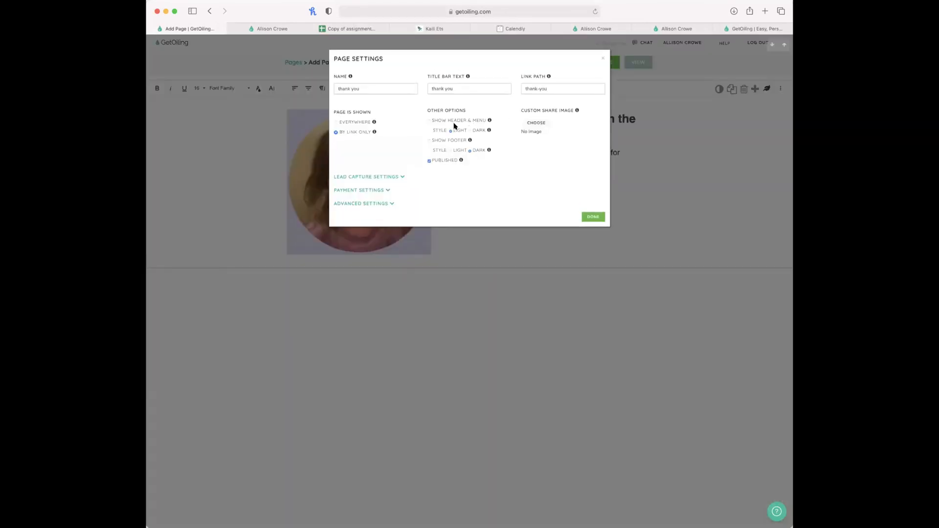
left_click(430, 161)
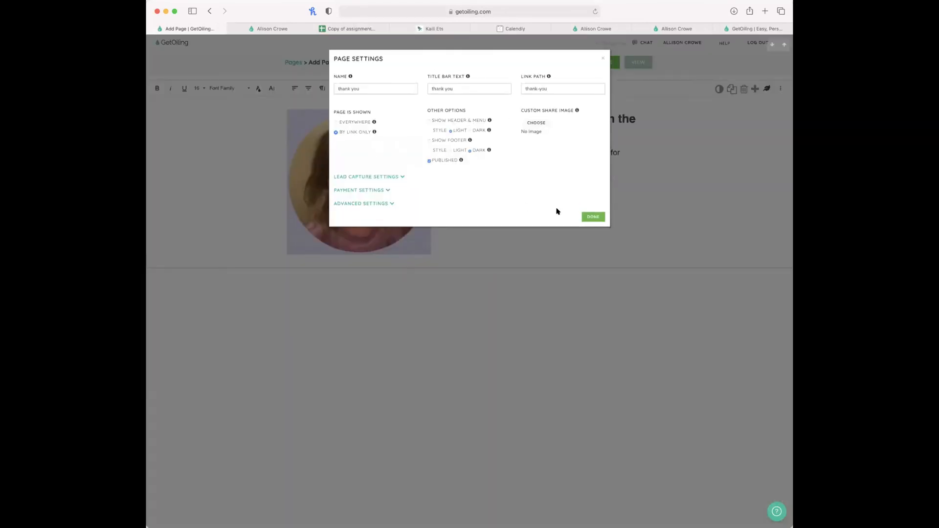
left_click(589, 215)
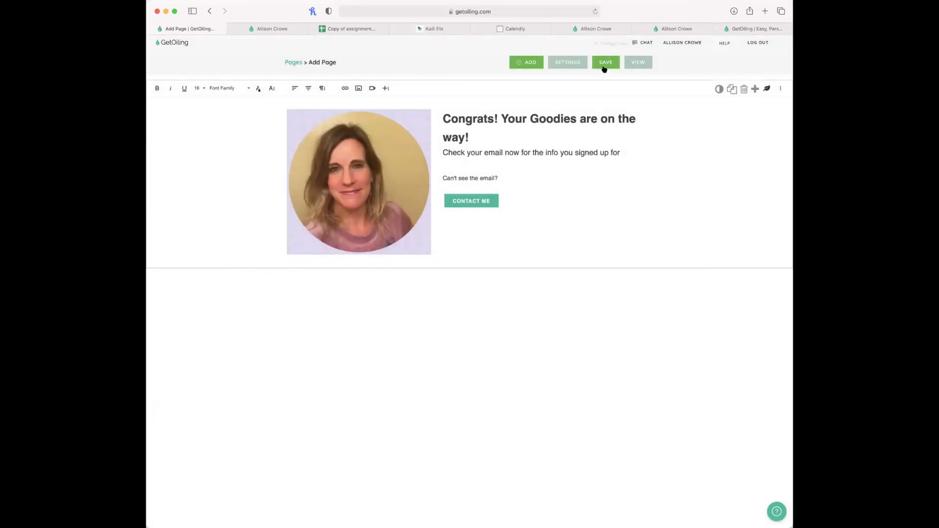
left_click(604, 64)
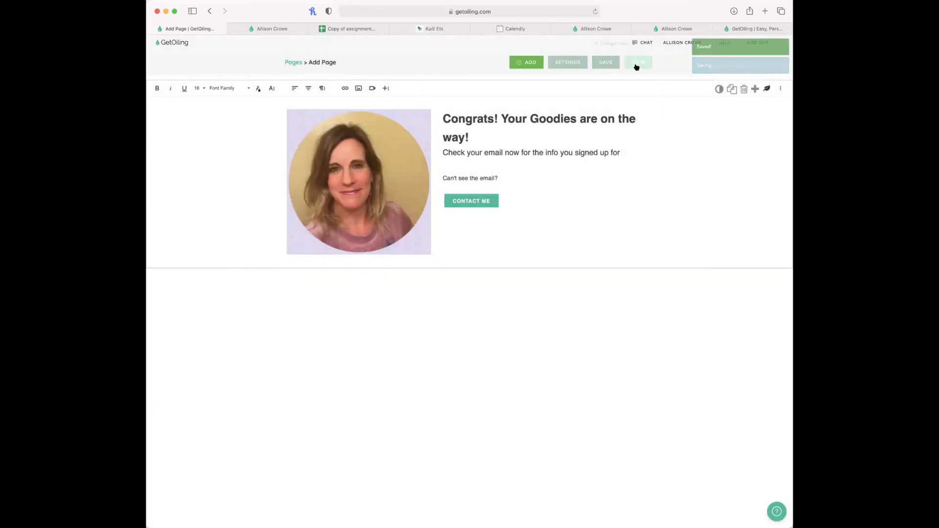
Preview the thank you page, test its Contact Me button, and close the contact form.
left_click(635, 64)
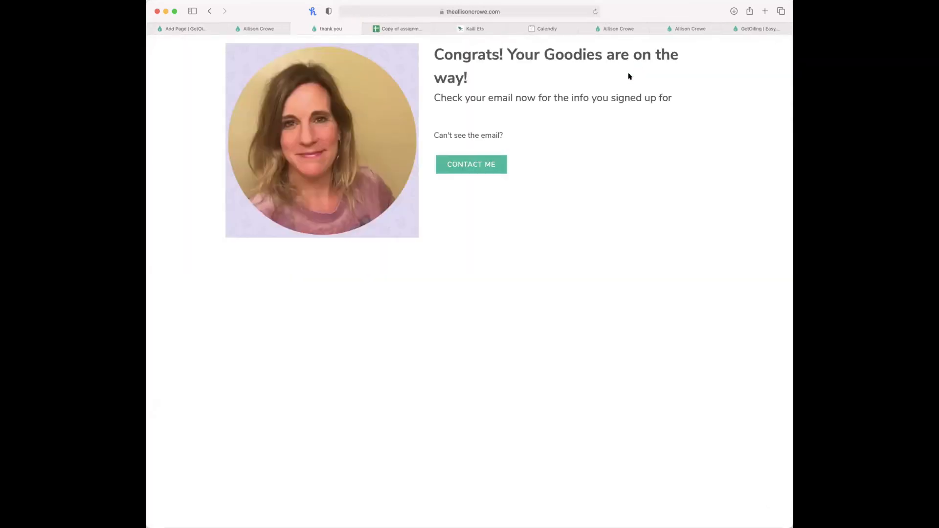
left_click(476, 166)
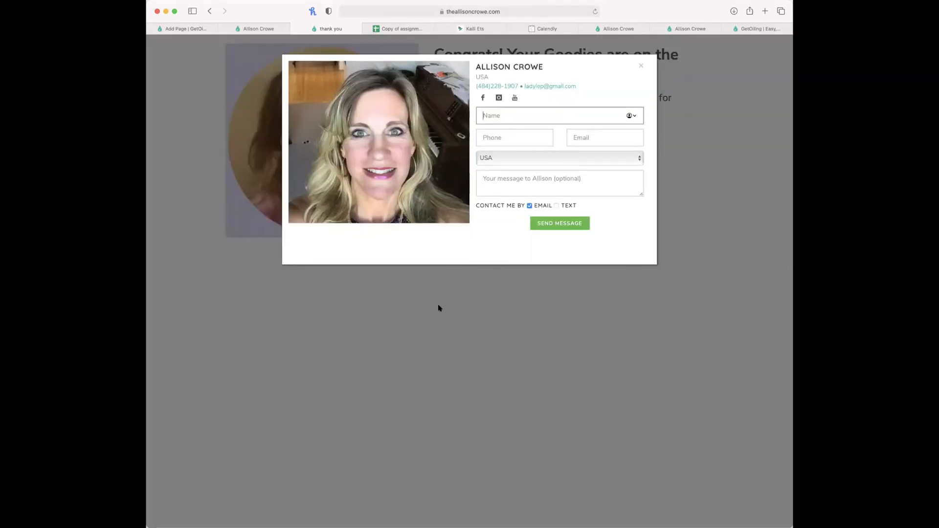
left_click(439, 308)
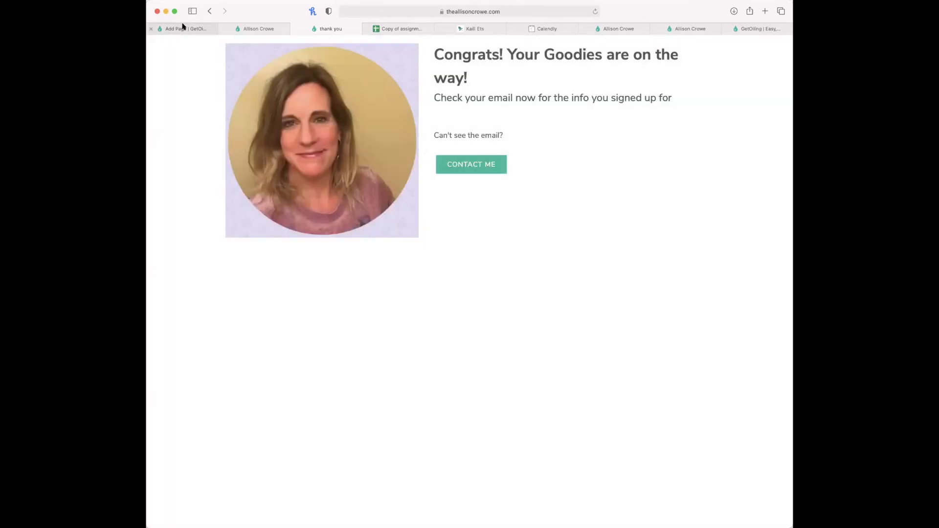
Return to the page list and open the Homeb page for editing.
left_click(184, 29)
left_click(295, 62)
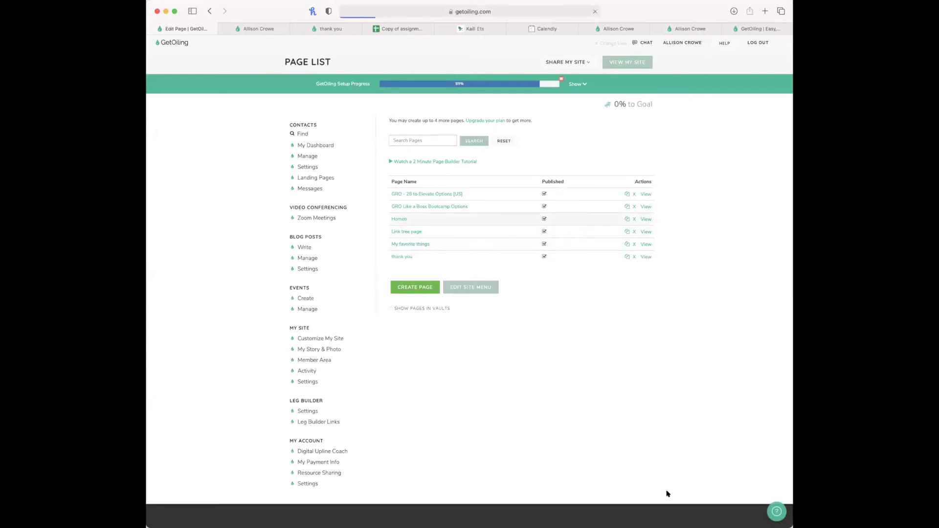
scroll(505, 450, "down", 2)
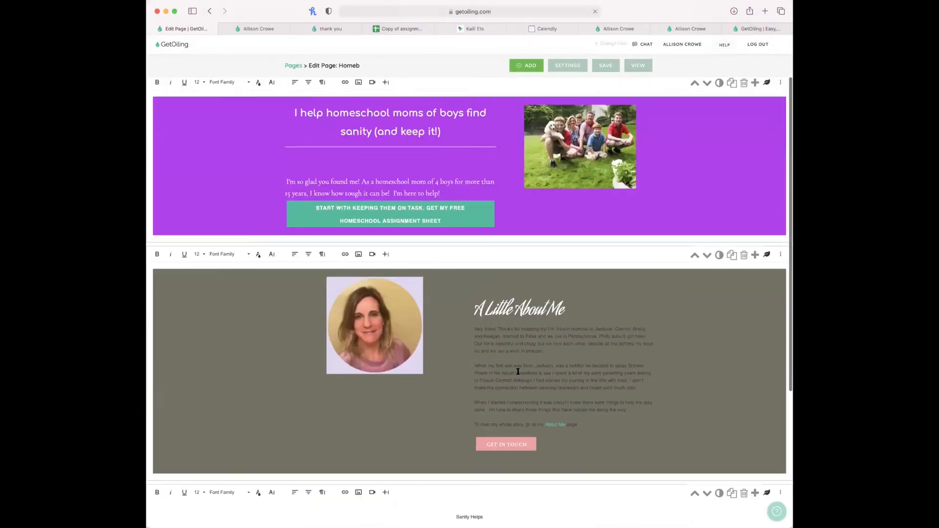
Set the link address of the Get In Touch button to #lead and save the Homeb page.
left_click(506, 450)
left_click(510, 462)
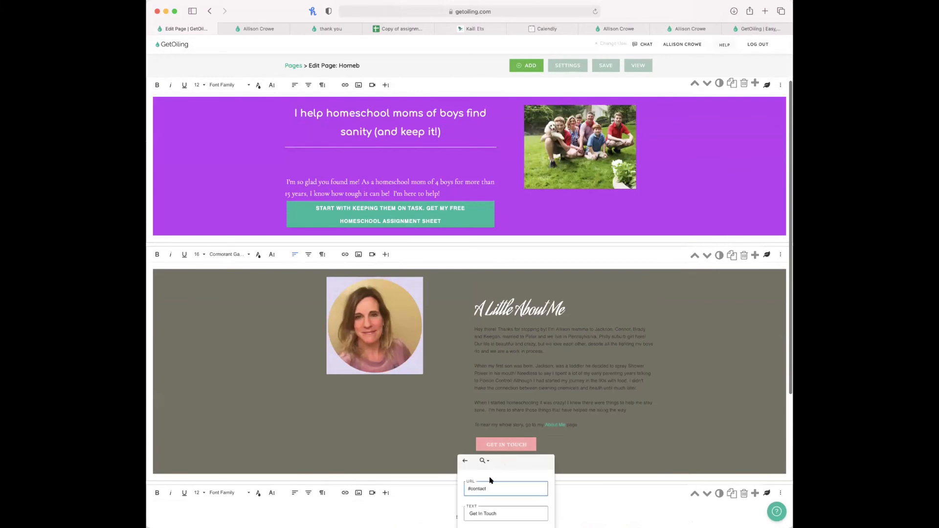
scroll(491, 481, "down", 3)
left_click_drag(486, 337, 470, 336)
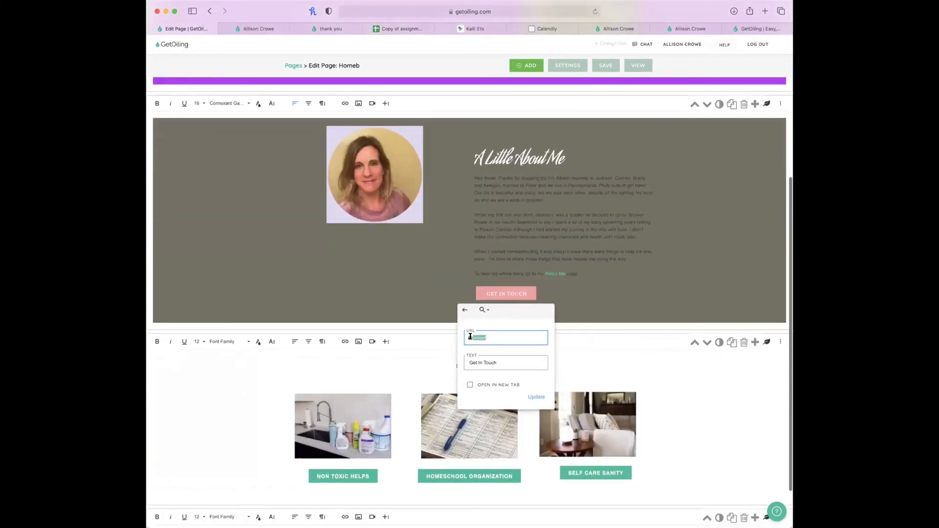
type("book")
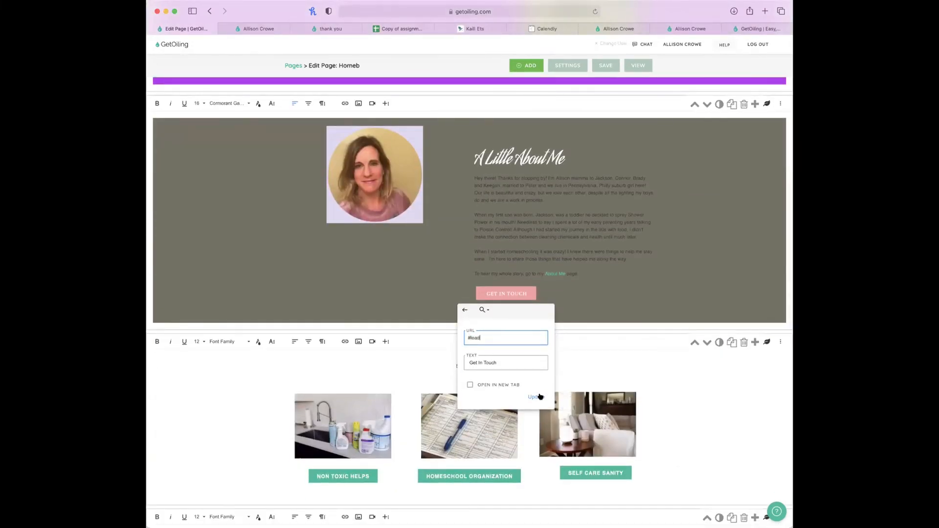
left_click(539, 397)
left_click(615, 69)
Preview the Homeb page, test the Get In Touch button, and close the lead capture box.
left_click(642, 66)
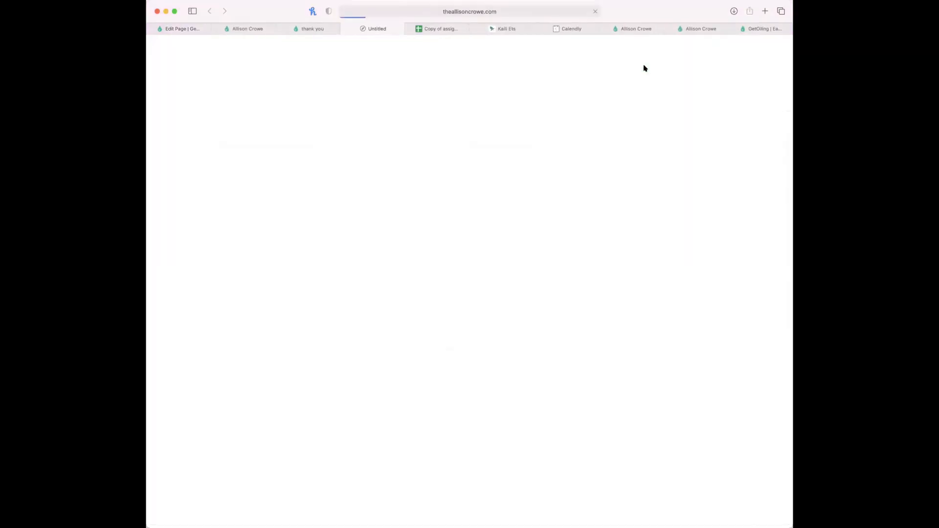
scroll(450, 463, "down", 5)
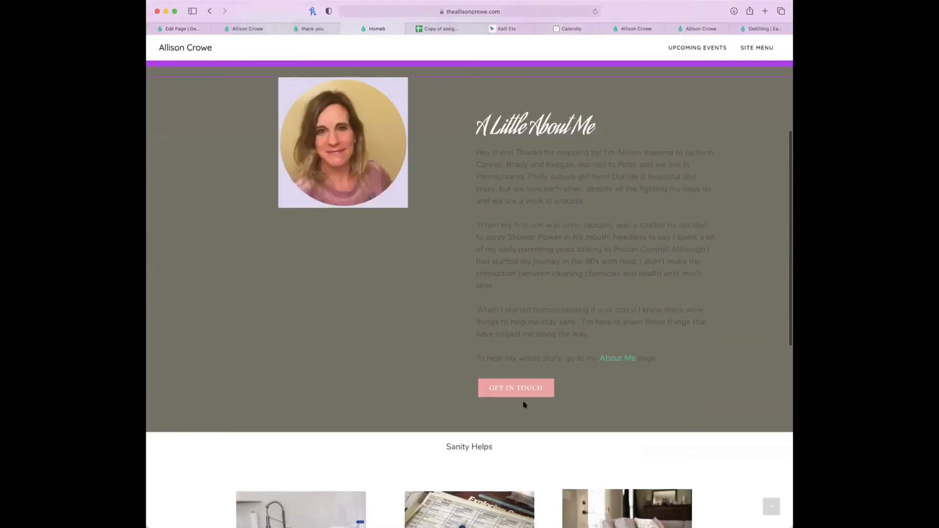
left_click(520, 385)
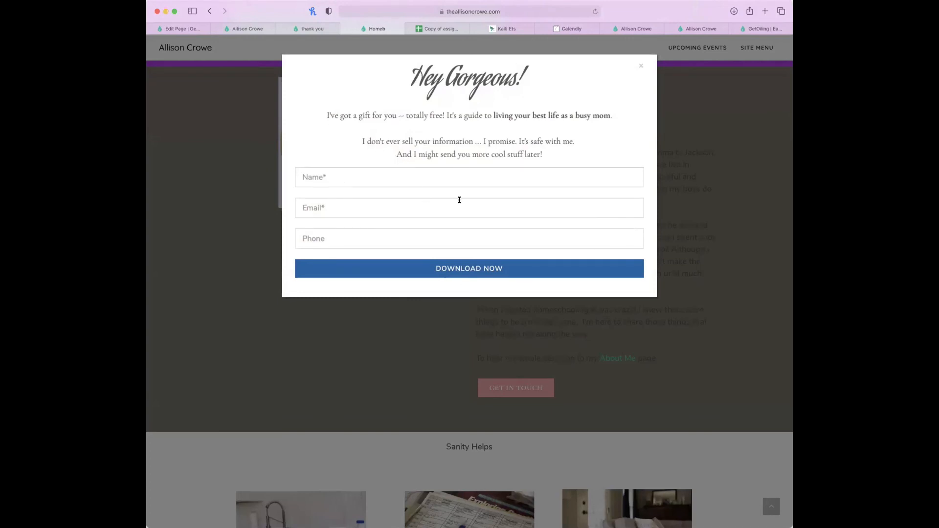
left_click(684, 264)
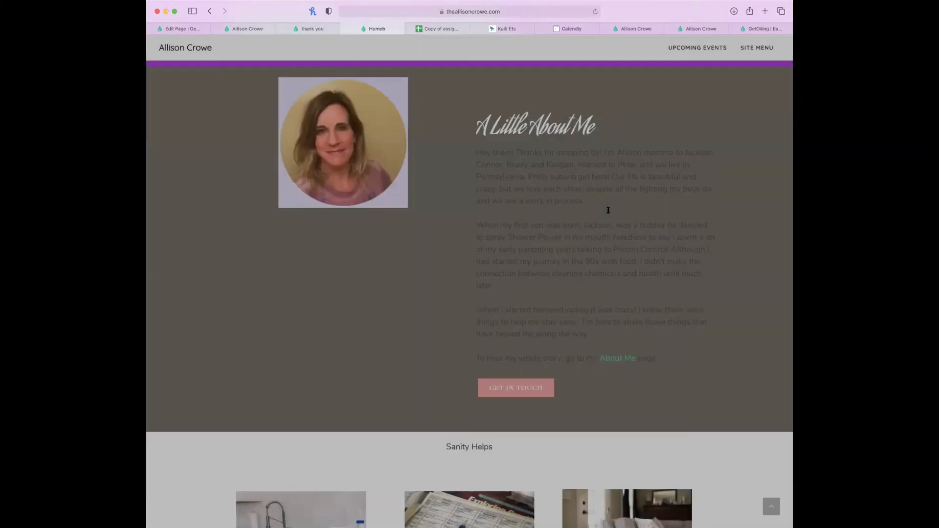
Review the lead capture settings in the Homeb page's settings, including the message, fields and redirect after registration.
left_click(313, 29)
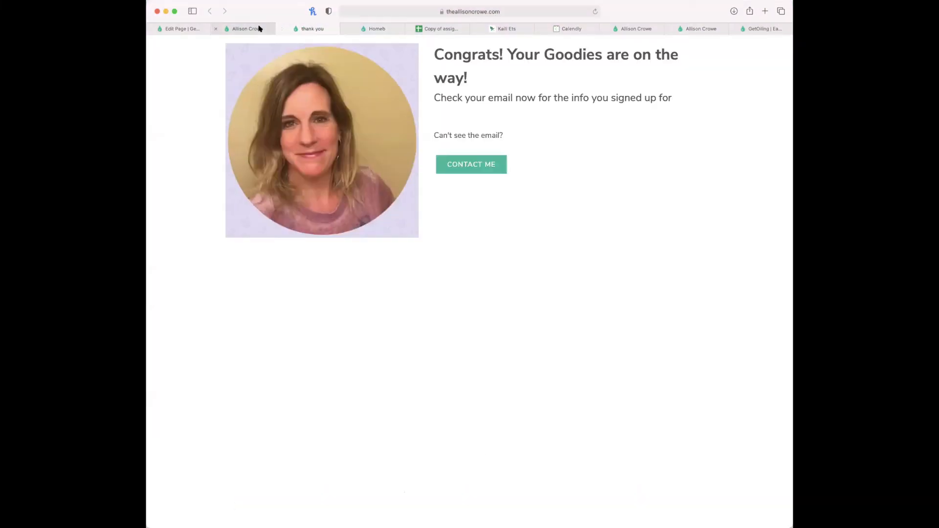
left_click(254, 29)
left_click(186, 28)
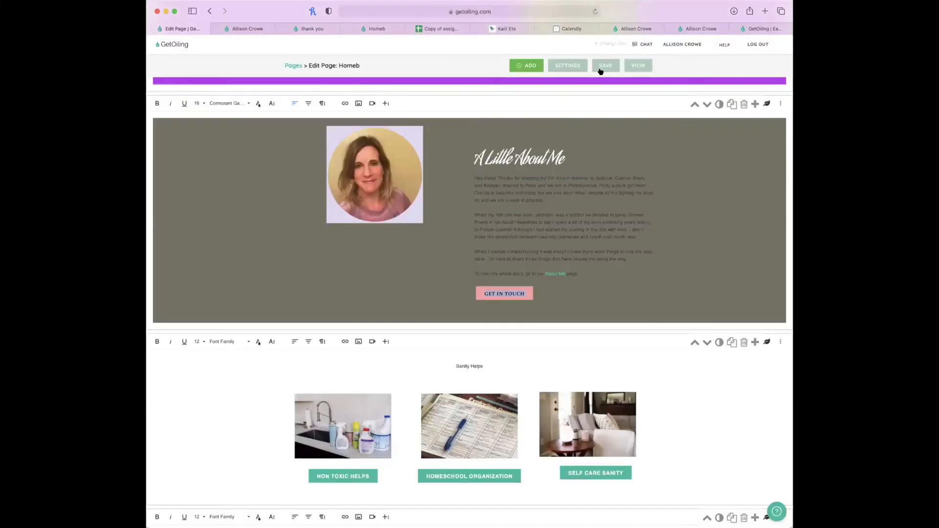
left_click(567, 65)
left_click(366, 176)
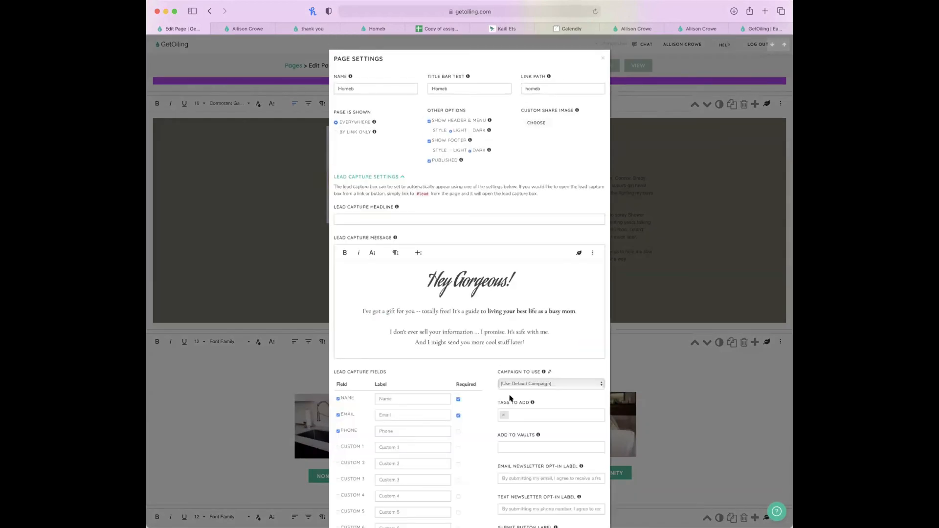
scroll(391, 171, "down", 3)
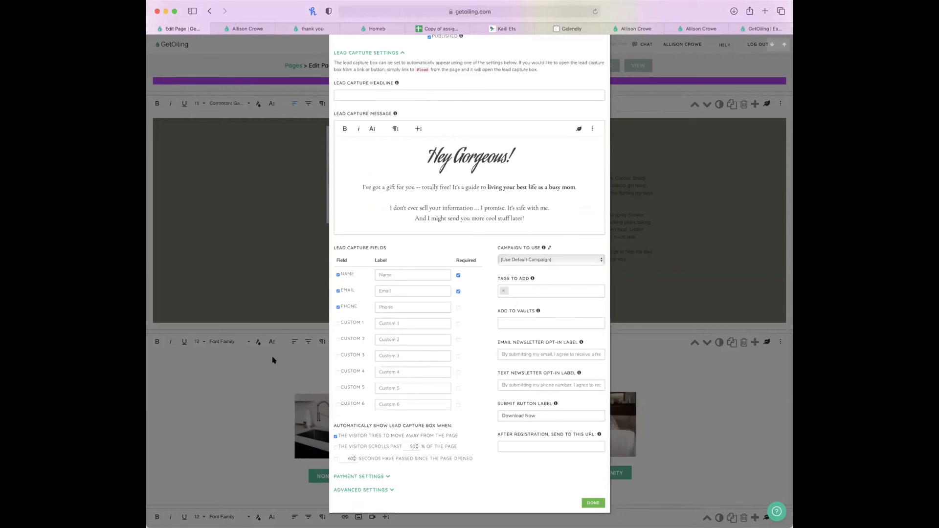
left_click(264, 380)
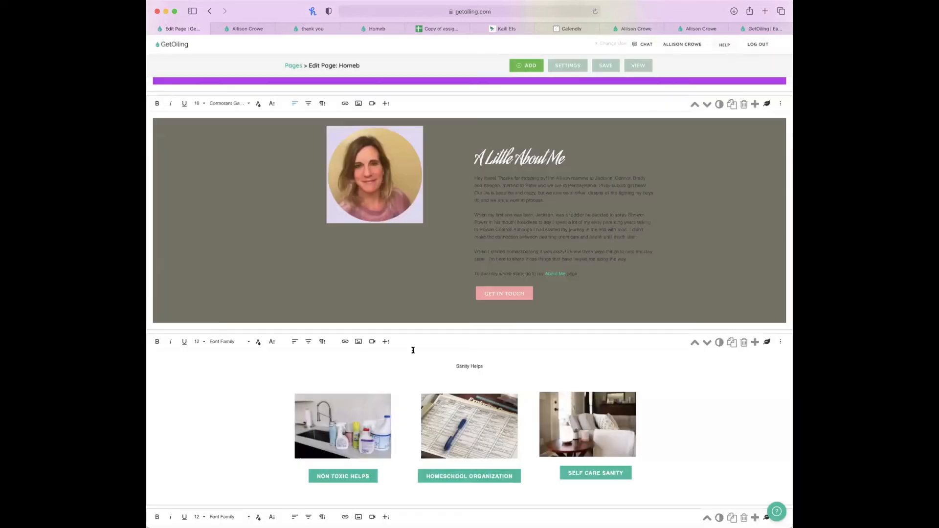
Replace the #lead address in the Get In Touch button's link and save the page.
left_click(504, 293)
left_click(511, 311)
key("BackSpace")
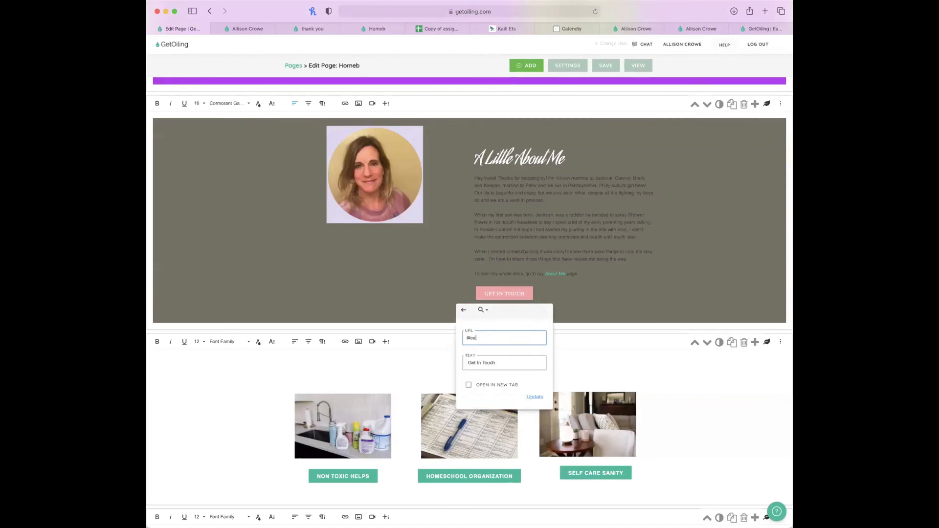
left_click(536, 397)
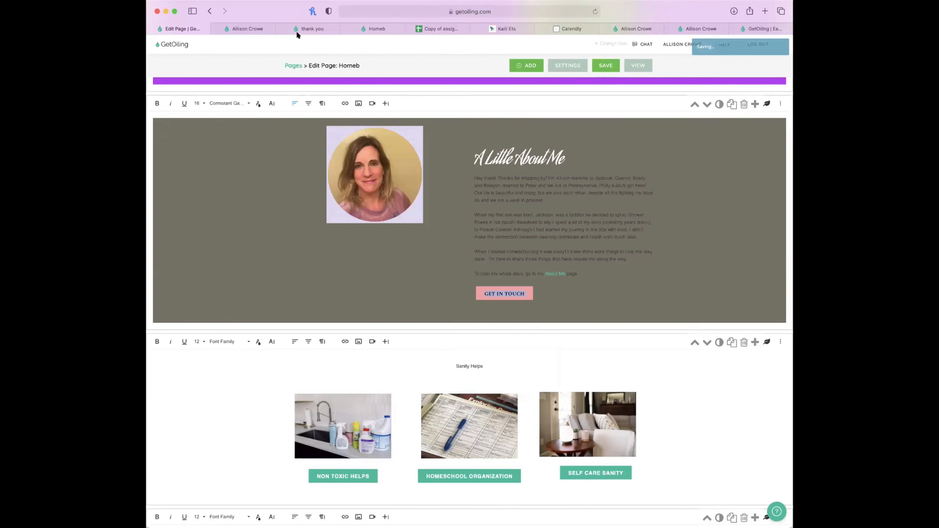
Look over the Homeb page's sections, close the assignment sheet landing page preview, and return to the Homeb editor.
scroll(494, 280, "down", 2)
scroll(495, 281, "down", 1)
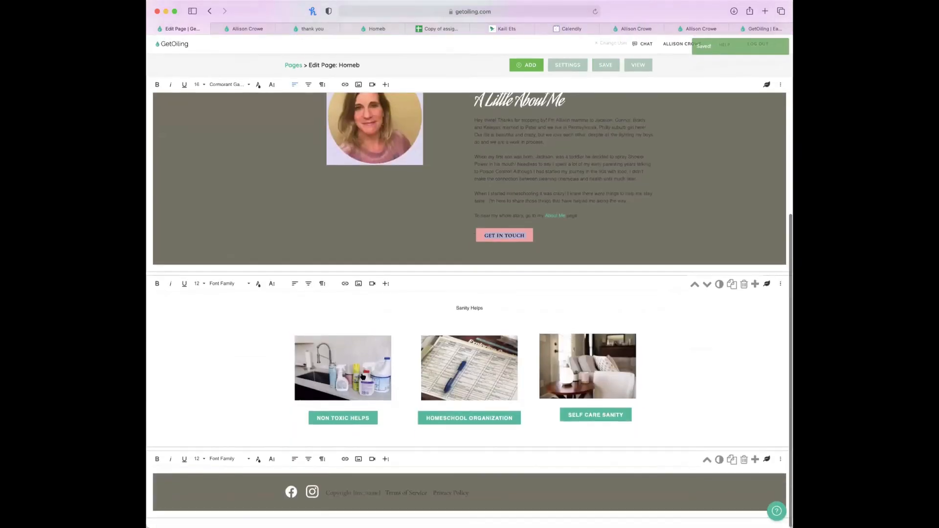
scroll(745, 351, "up", 2)
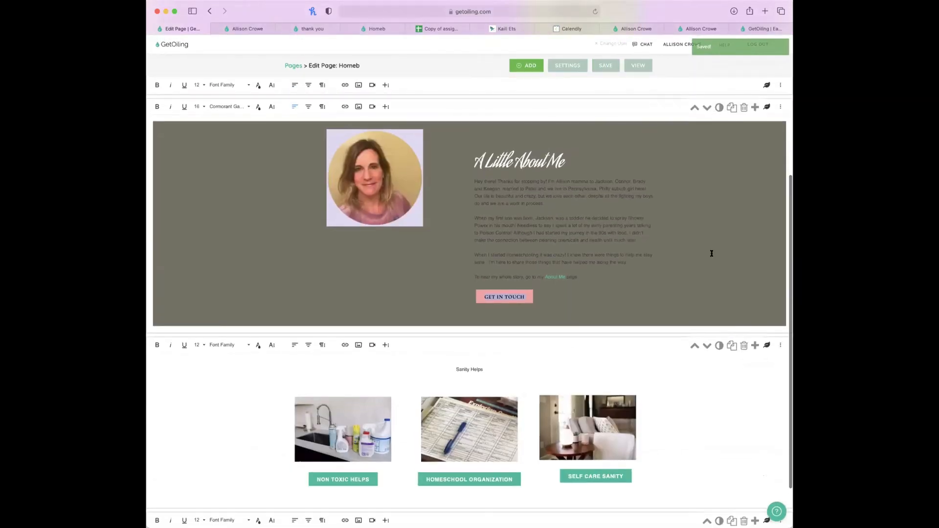
scroll(711, 251, "up", 2)
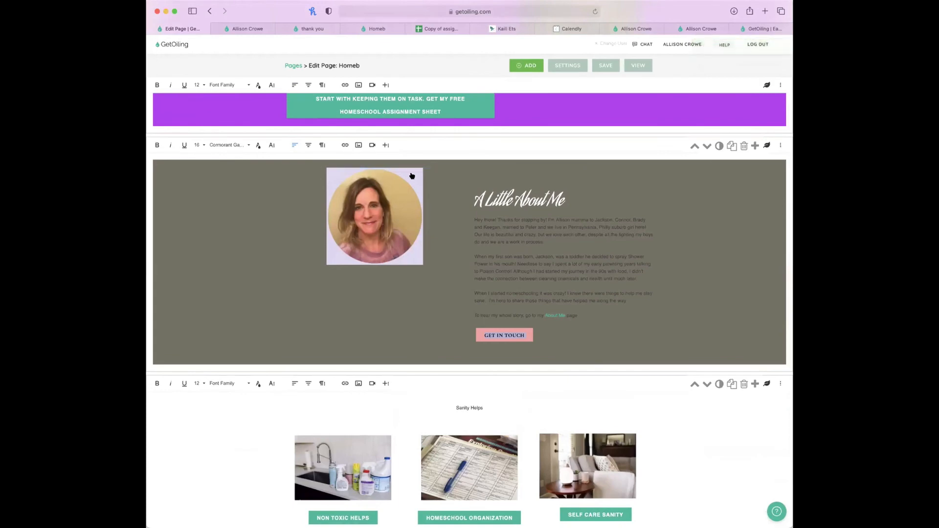
left_click(245, 29)
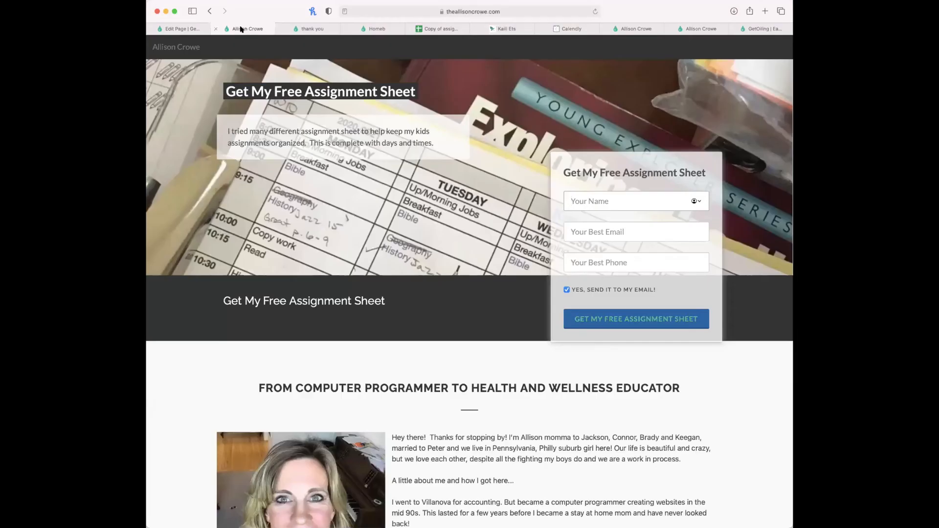
left_click(216, 29)
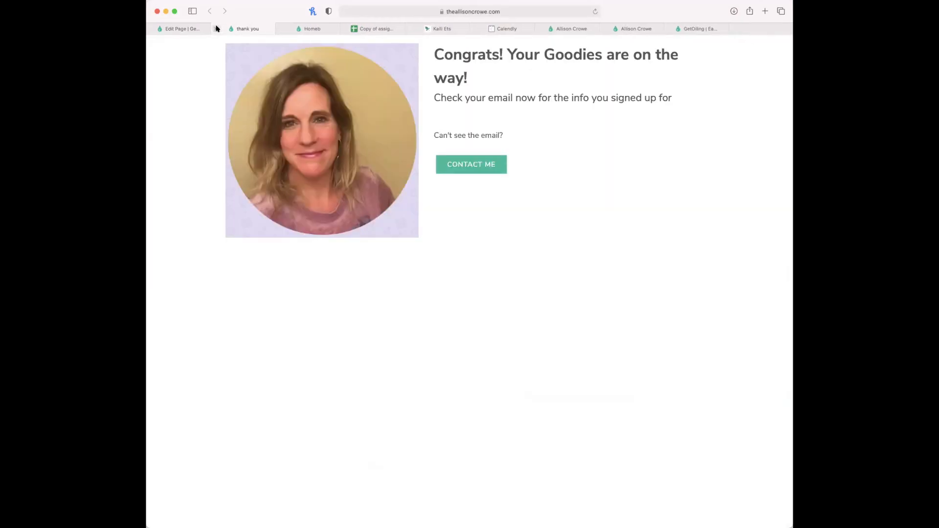
left_click(191, 29)
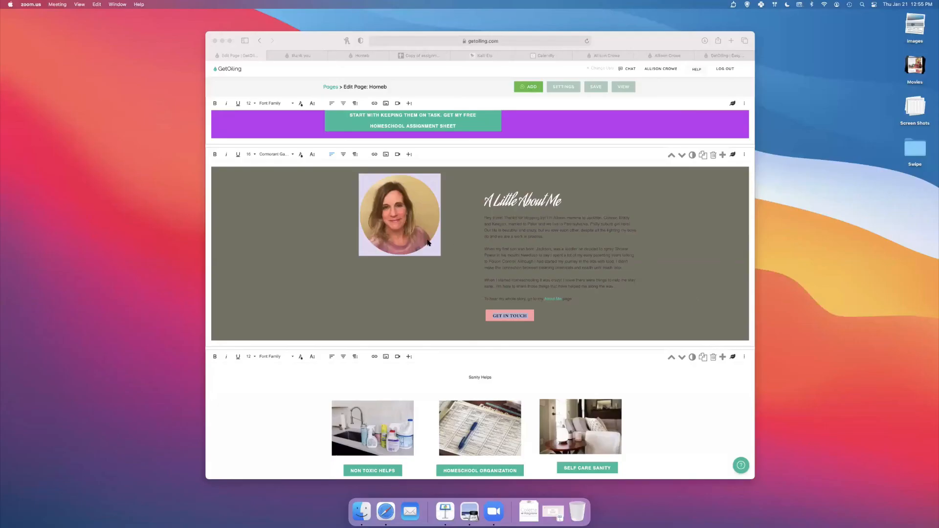
Save the circular portrait image from the thank you page preview to the Downloads folder.
left_click(473, 262)
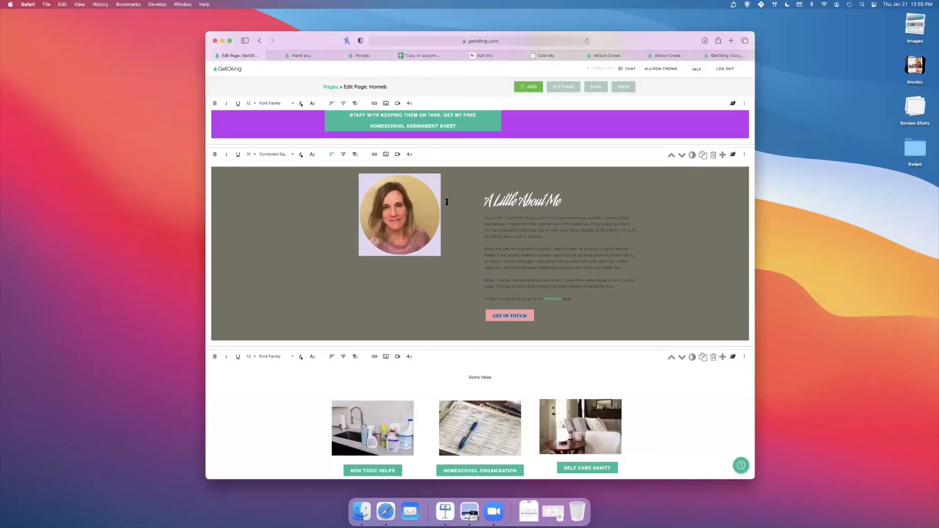
left_click(399, 222)
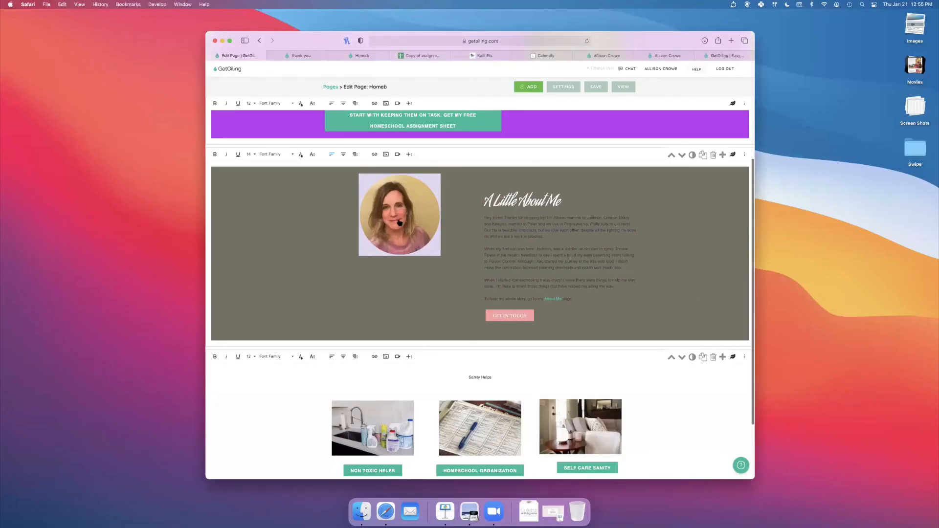
right_click(399, 223)
left_click(298, 56)
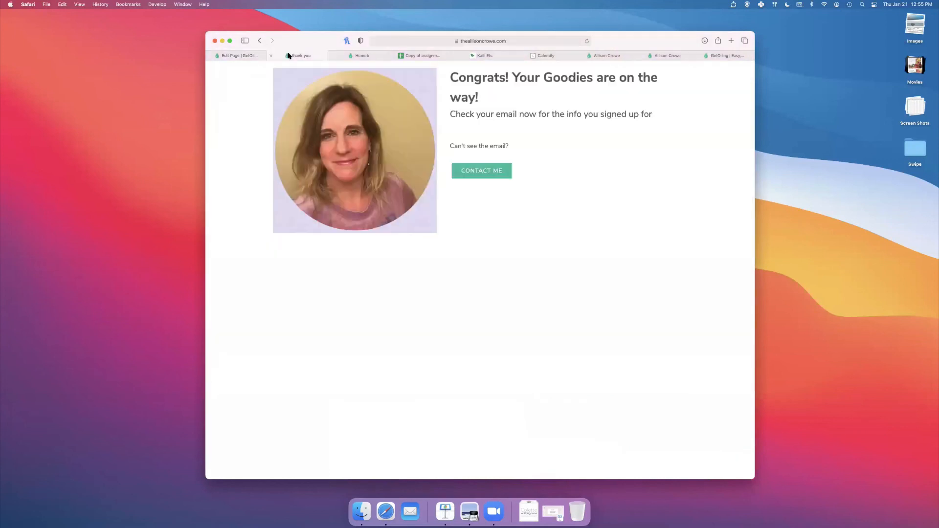
right_click(382, 144)
left_click(406, 168)
Switch to Finder and open the portrait file 6008aecf1c1e7.png from the Downloads folder in Preview.
left_click(494, 512)
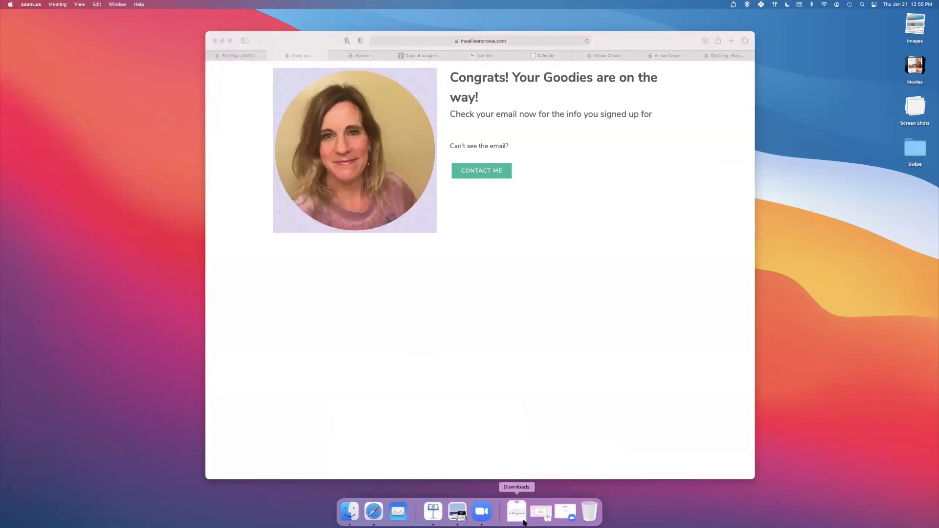
left_click(348, 504)
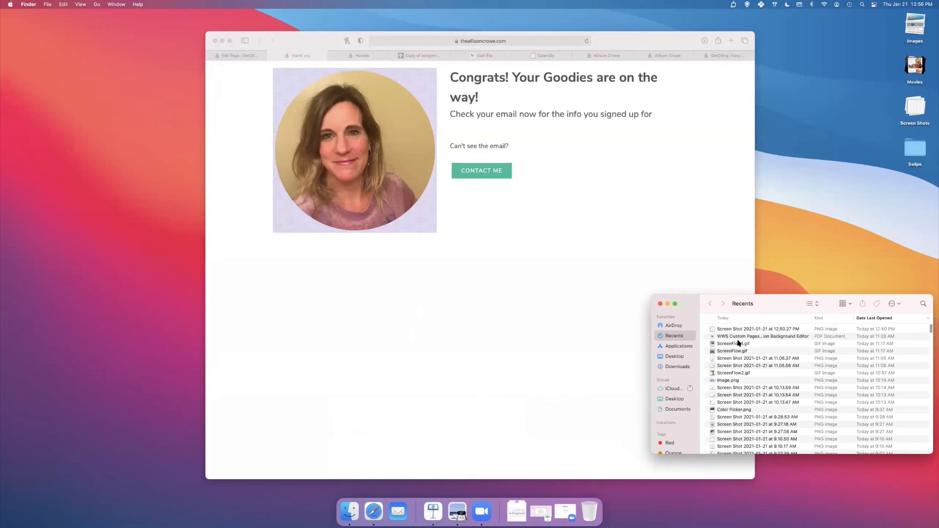
left_click(676, 359)
left_click(677, 366)
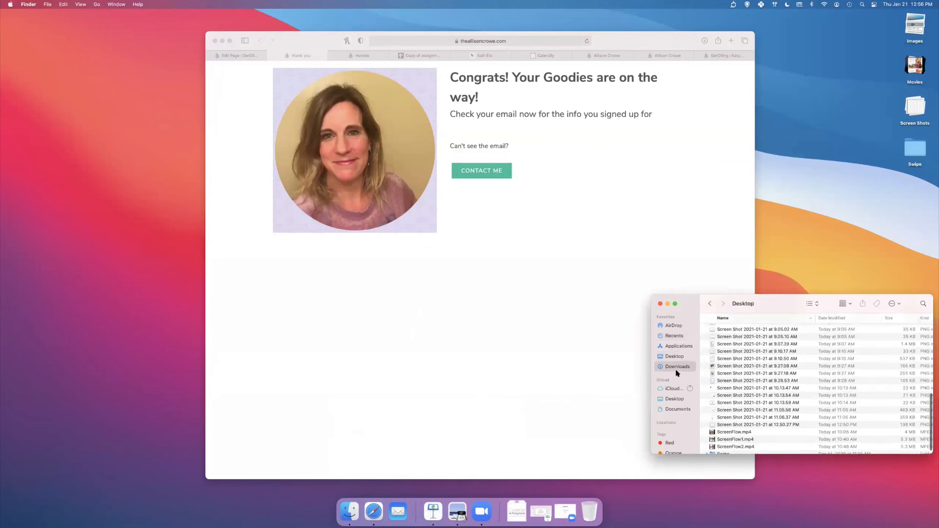
double_click(734, 328)
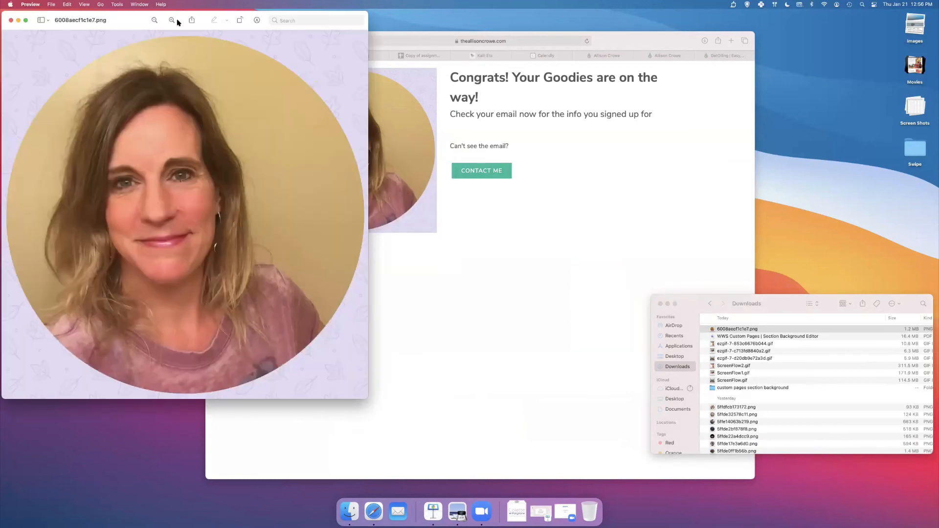
Crop the portrait to its circle with an elliptical selection, removing the lavender background, and save the PNG file.
left_click_drag(120, 21, 431, 62)
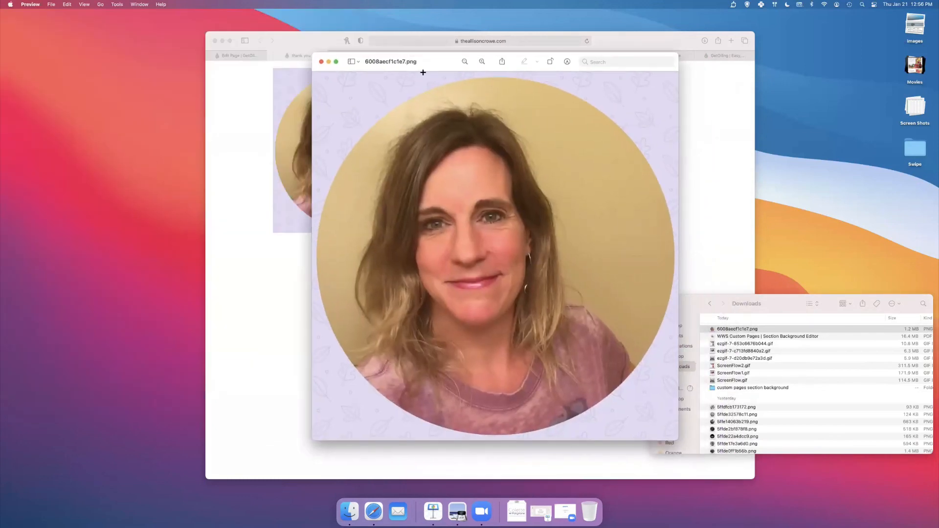
left_click(567, 62)
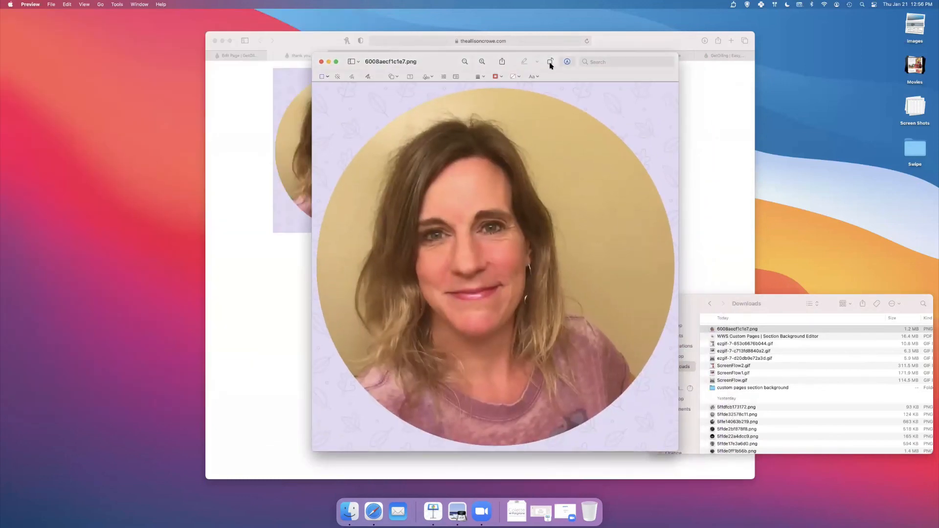
left_click(326, 79)
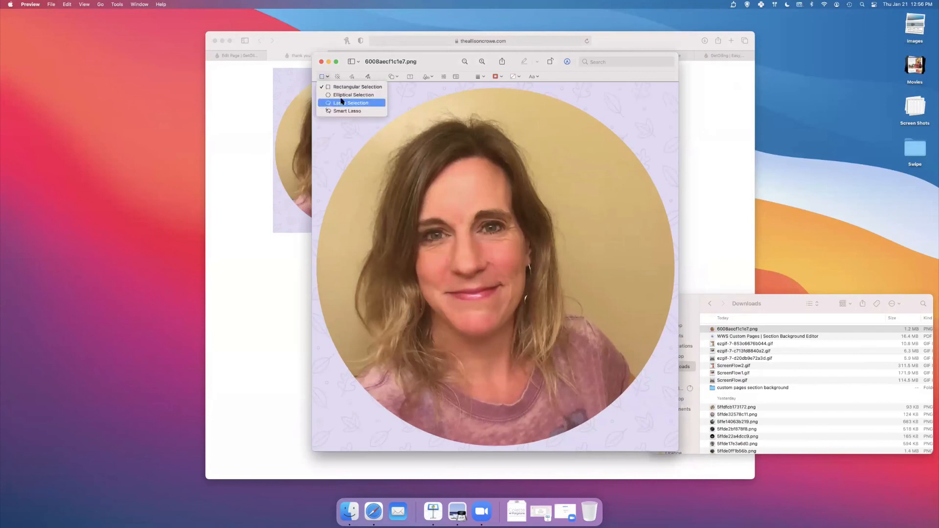
left_click(341, 93)
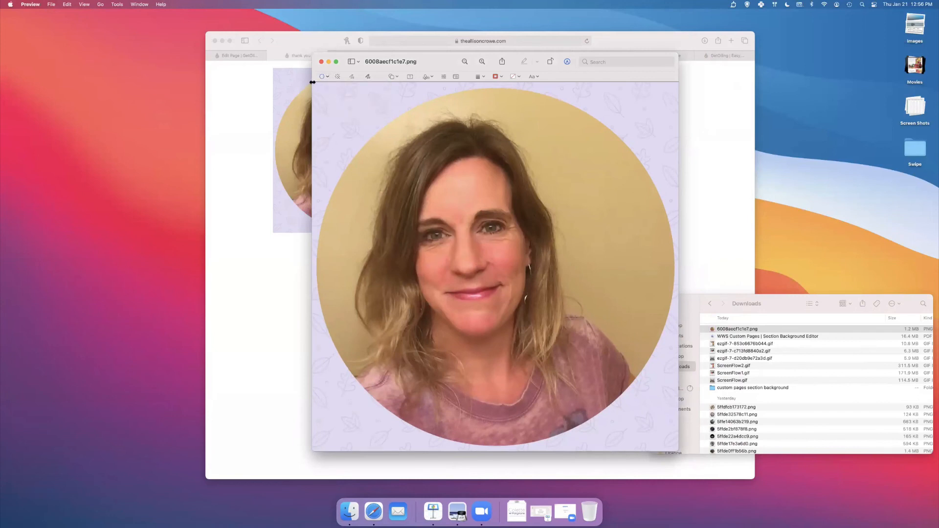
left_click_drag(360, 125, 671, 444)
left_click_drag(572, 379, 579, 385)
left_click(554, 77)
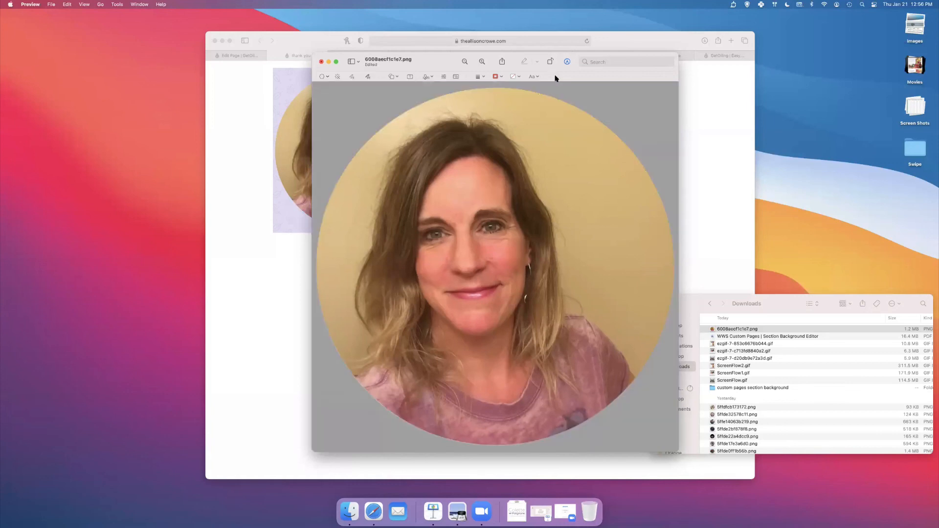
left_click(322, 62)
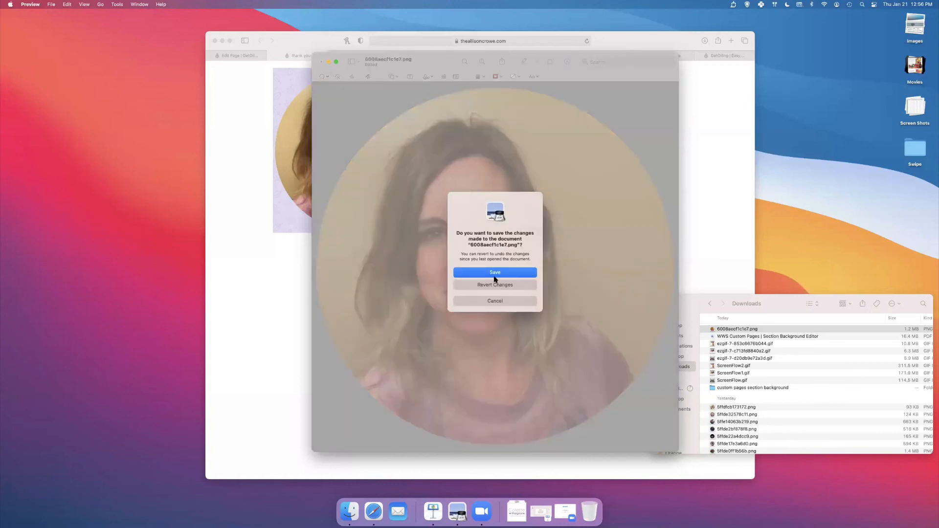
left_click(496, 273)
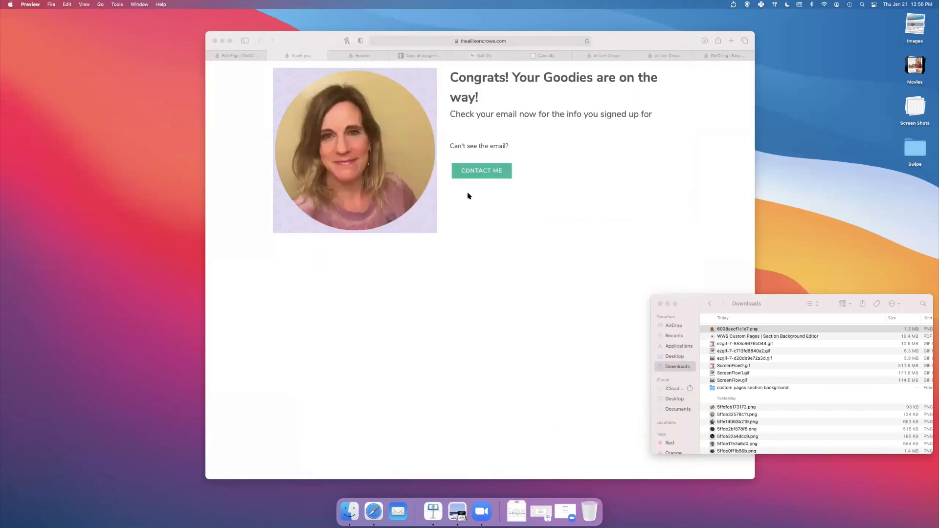
Switch to the Homeb editor in Safari, replace the A Little About Me portrait with 6008aecf1c1e7.png from Downloads, and save the page.
left_click(263, 55)
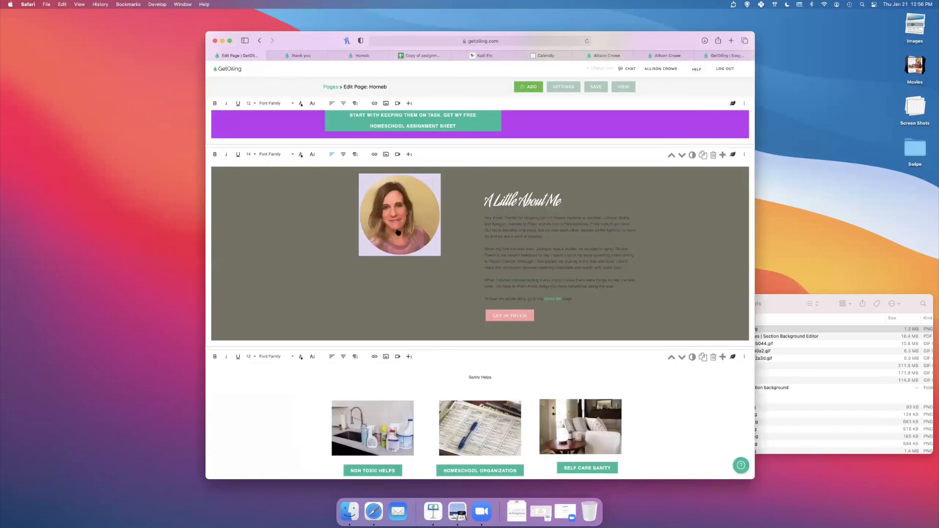
left_click(397, 233)
left_click(375, 267)
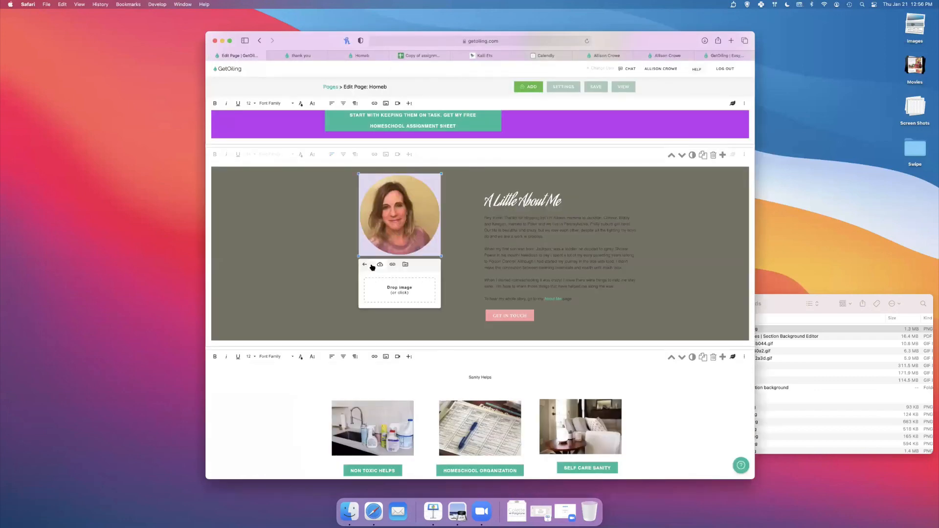
left_click(396, 296)
left_click(373, 230)
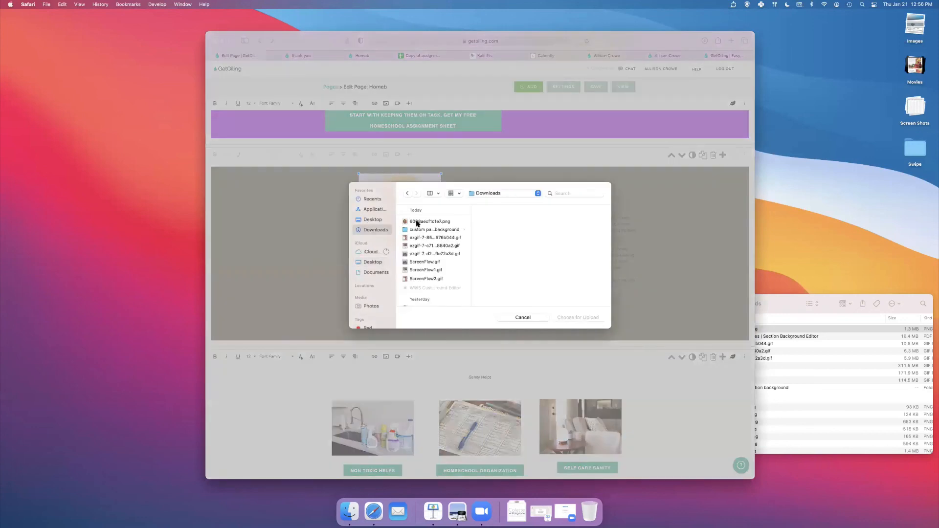
left_click(417, 223)
left_click(571, 319)
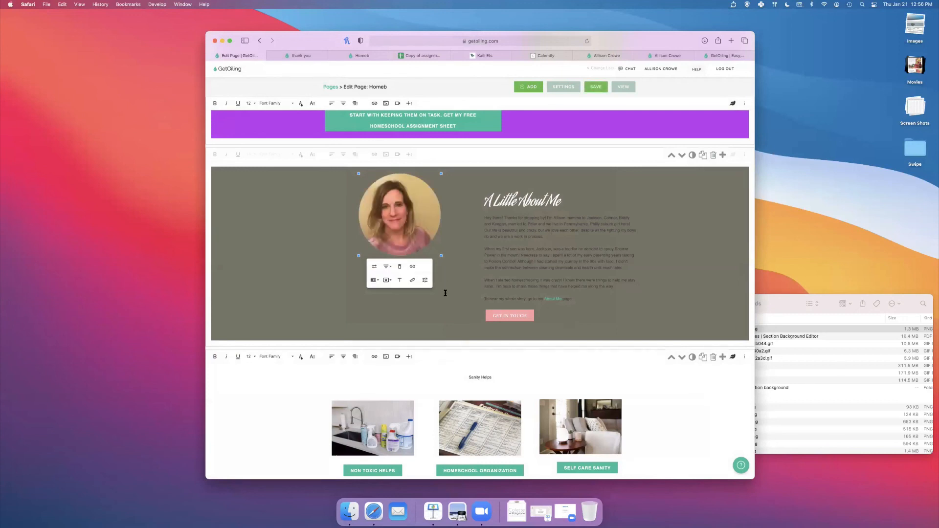
left_click(428, 312)
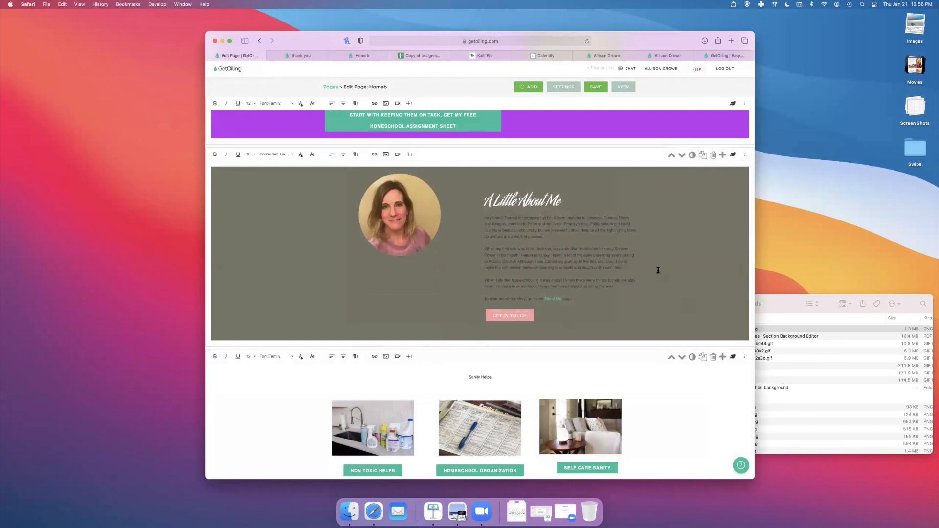
scroll(658, 270, "up", 5)
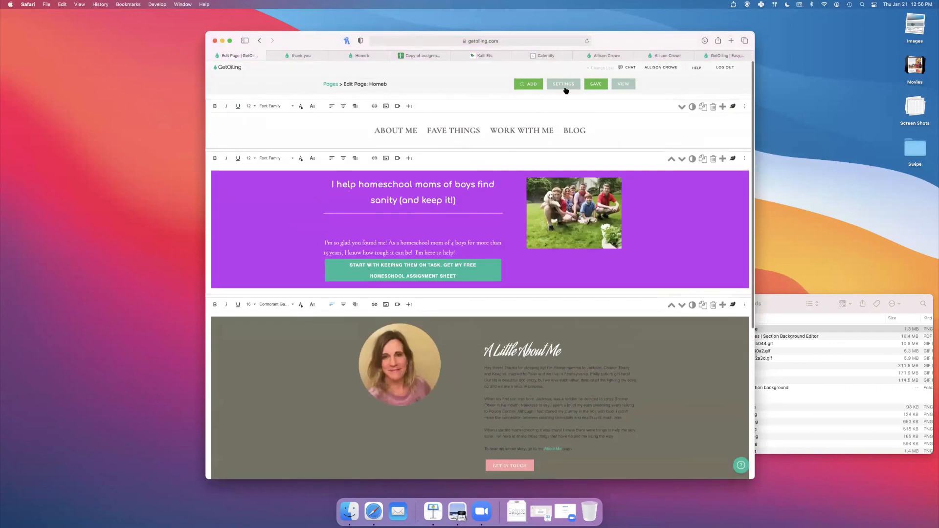
left_click(595, 84)
Look over the Homeb page's sections, reopening the page from the page list to check the replaced portrait.
scroll(580, 362, "down", 3)
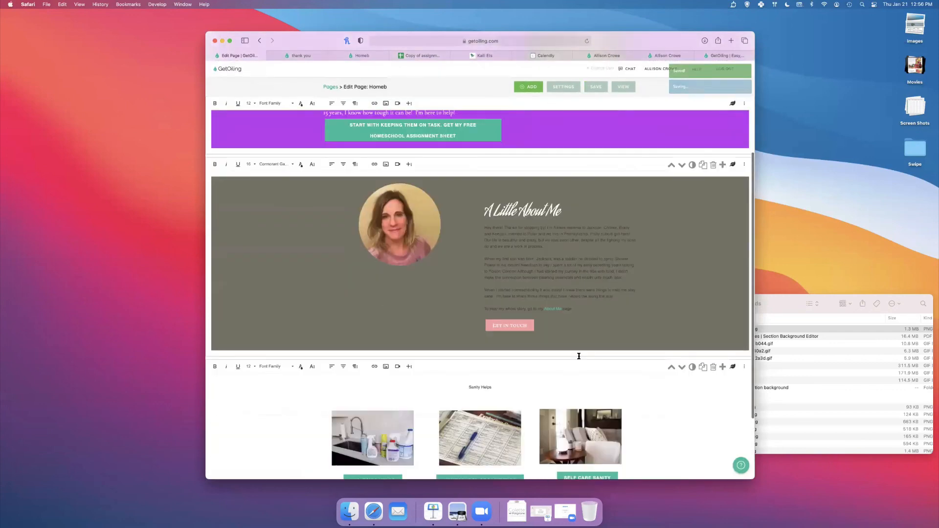
scroll(579, 357, "down", 2)
scroll(579, 357, "up", 4)
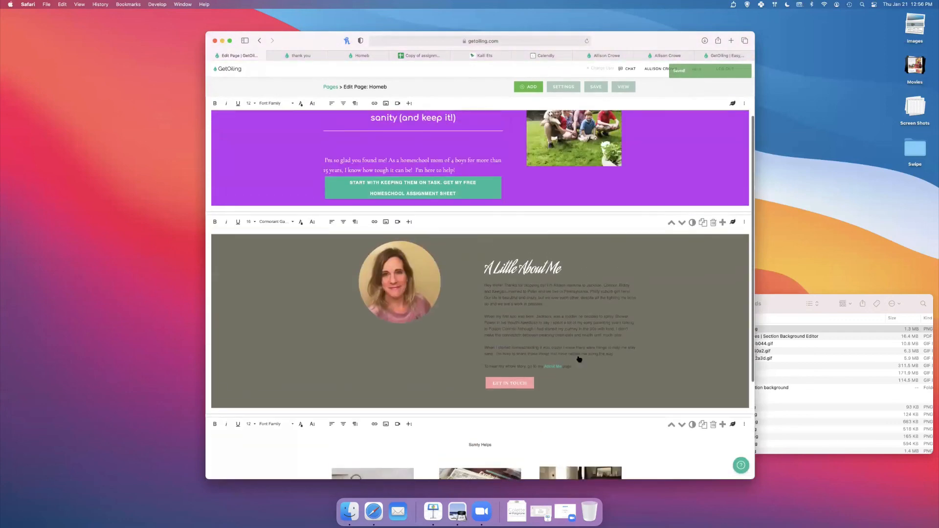
scroll(579, 359, "up", 3)
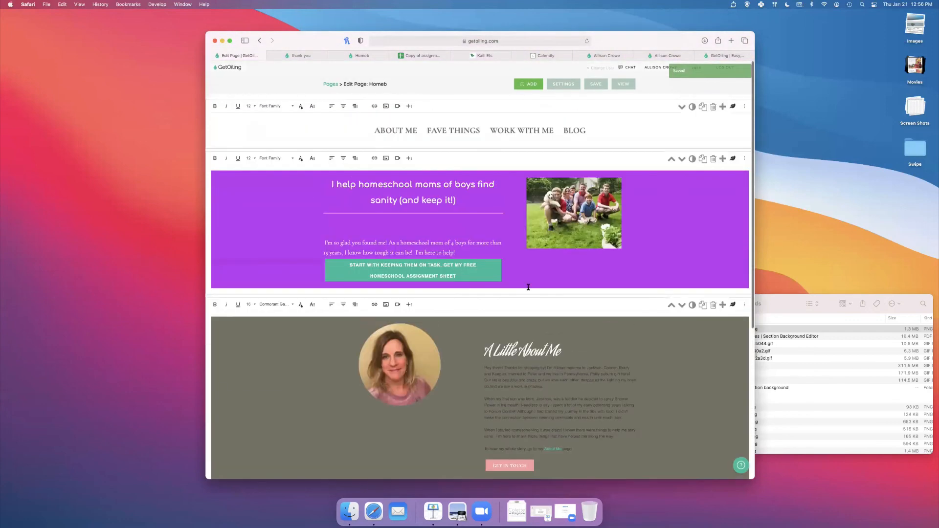
left_click(332, 84)
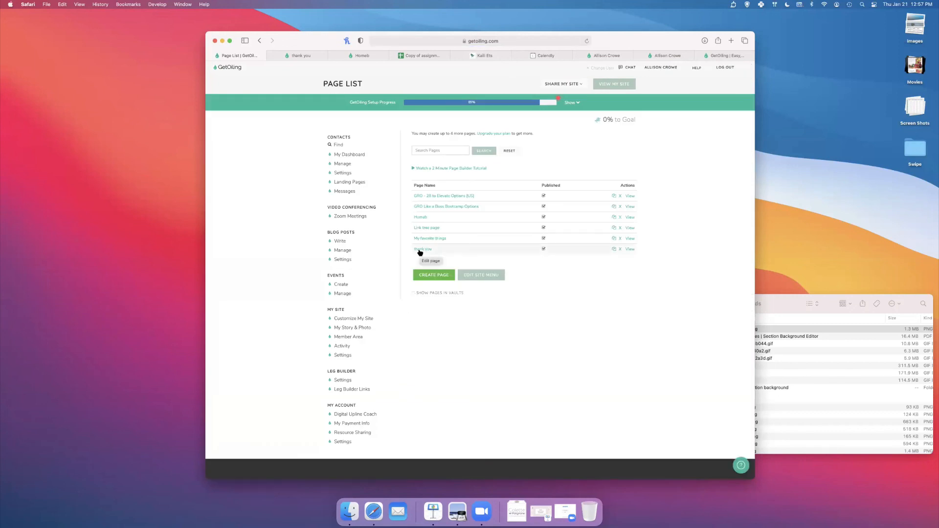
left_click(420, 219)
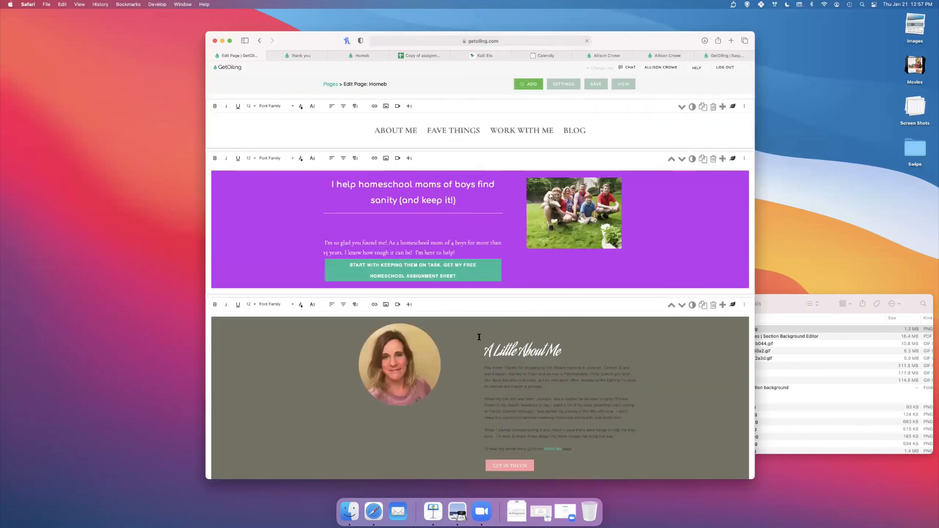
scroll(480, 335, "down", 5)
scroll(480, 340, "up", 2)
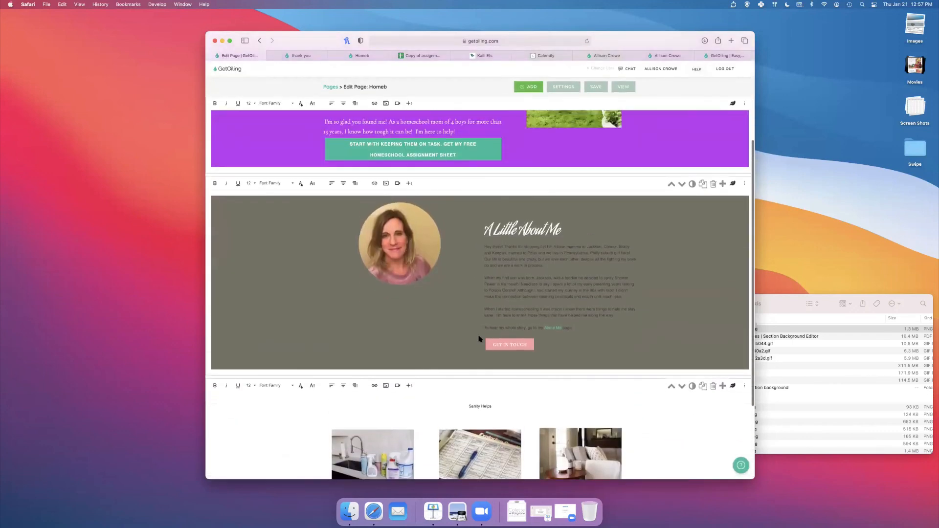
scroll(508, 287, "up", 4)
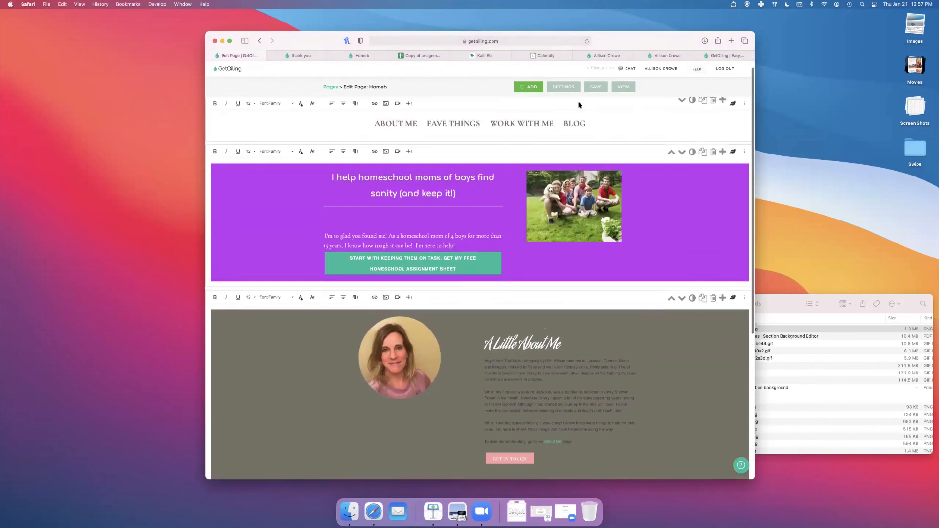
Reload the Homeb preview, test the Get In Touch button in the A Little About Me section, and close the contact form.
left_click(372, 55)
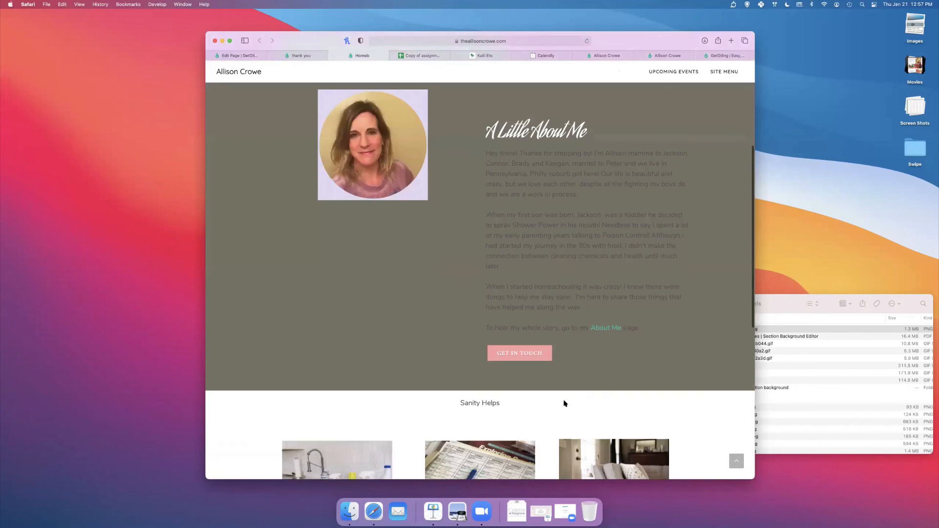
left_click(529, 350)
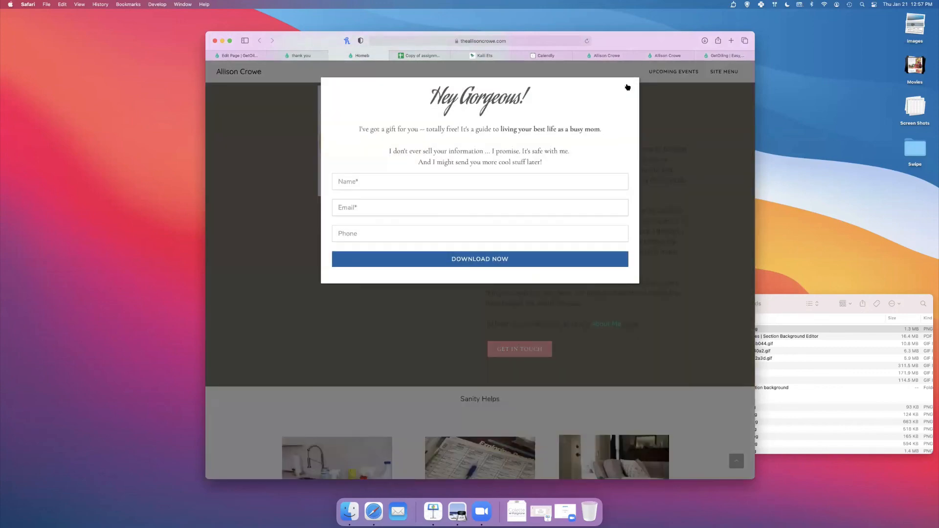
left_click(627, 87)
left_click(588, 40)
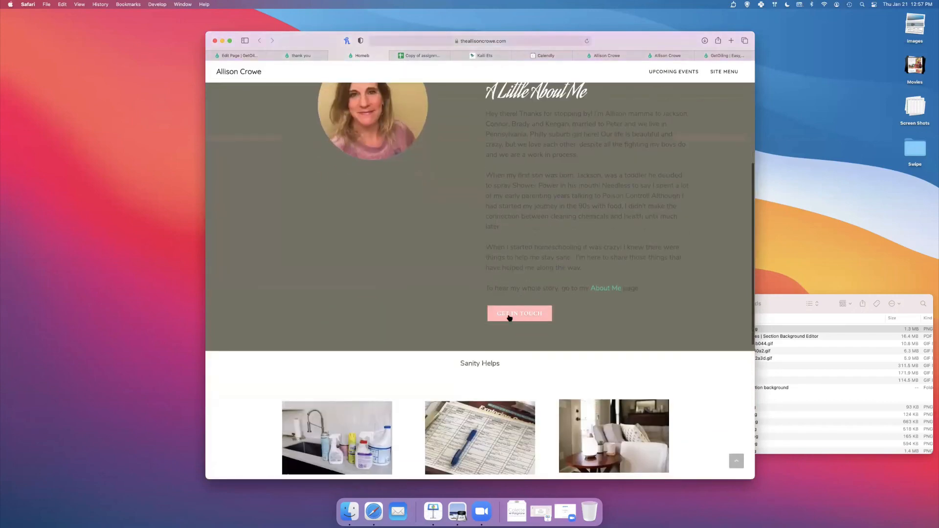
left_click(508, 316)
right_click(398, 169)
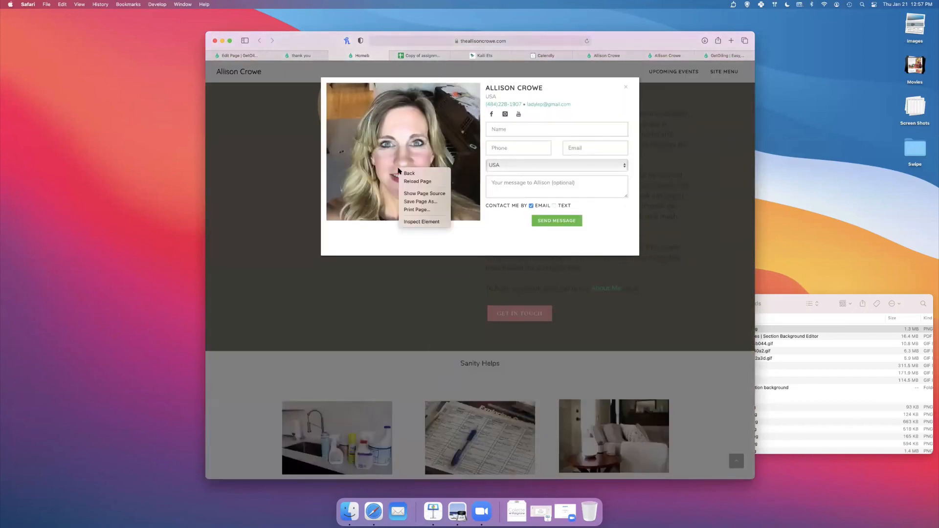
left_click(384, 184)
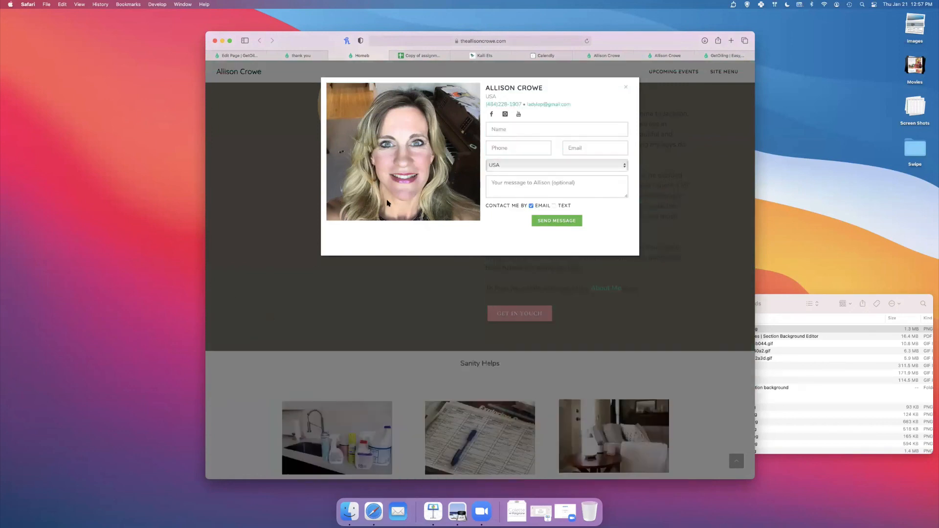
left_click(397, 327)
Save the family photo from the Homeb preview's purple section to the Downloads folder and open it in Preview.
scroll(405, 268, "up", 5)
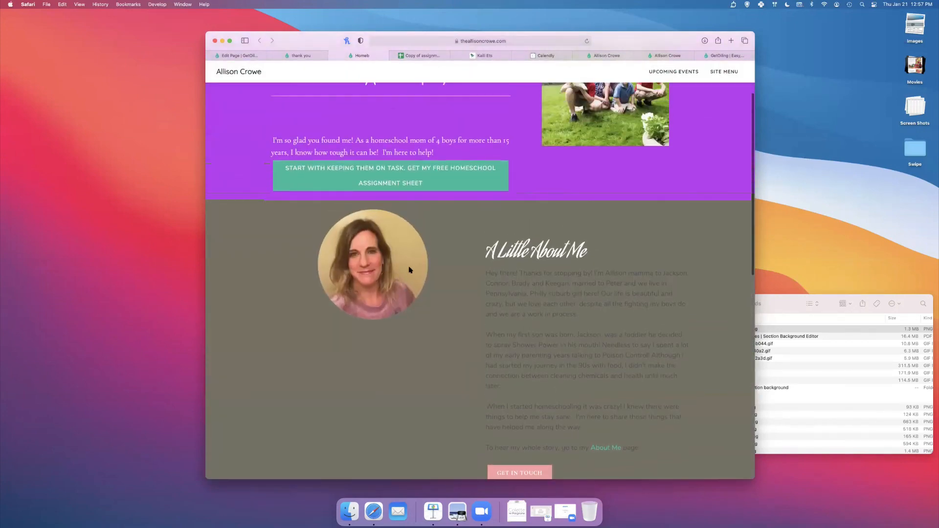
scroll(420, 274, "up", 5)
right_click(652, 178)
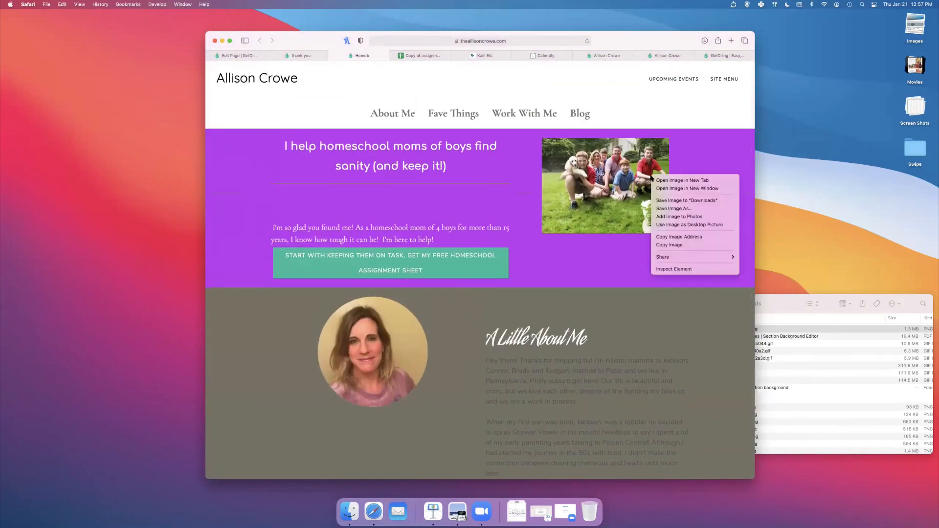
left_click(680, 202)
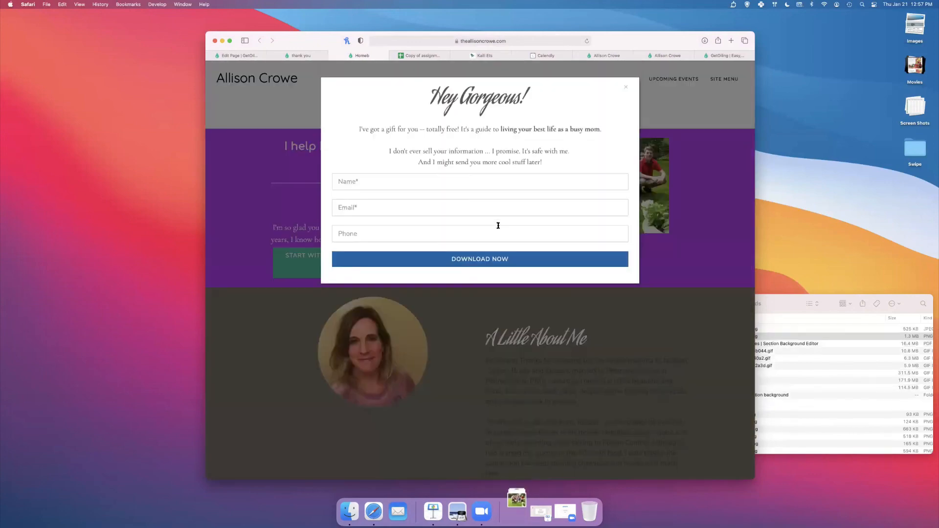
left_click(761, 326)
double_click(753, 329)
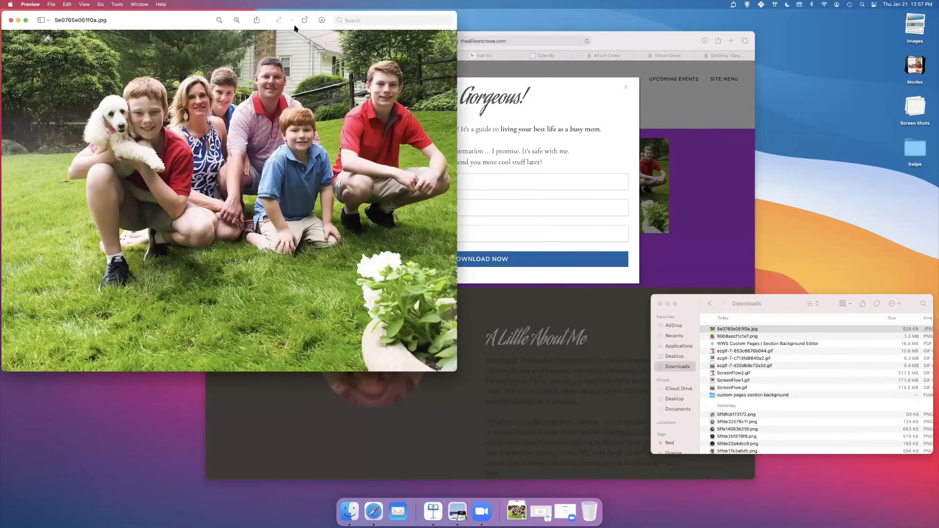
Try cropping the family photo to a circle around the group with an elliptical selection, and revert the changes on closing.
left_click(322, 20)
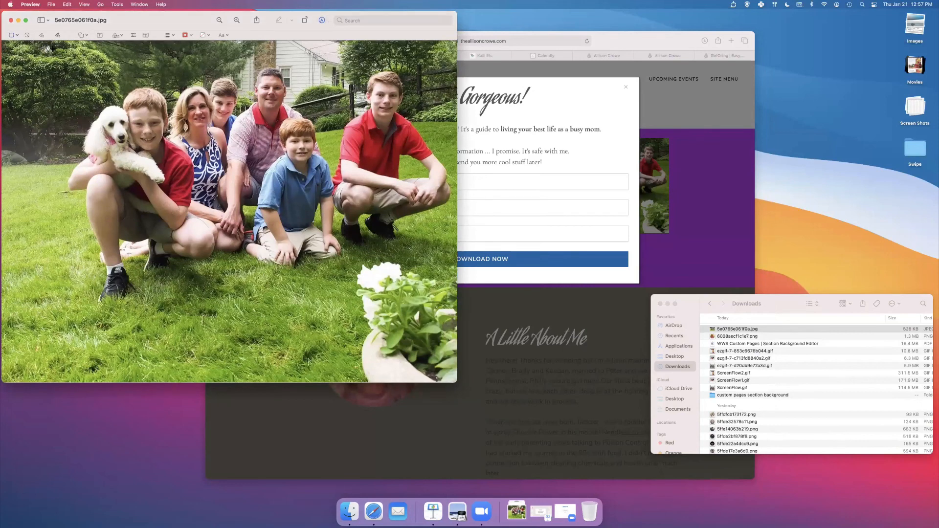
left_click(17, 37)
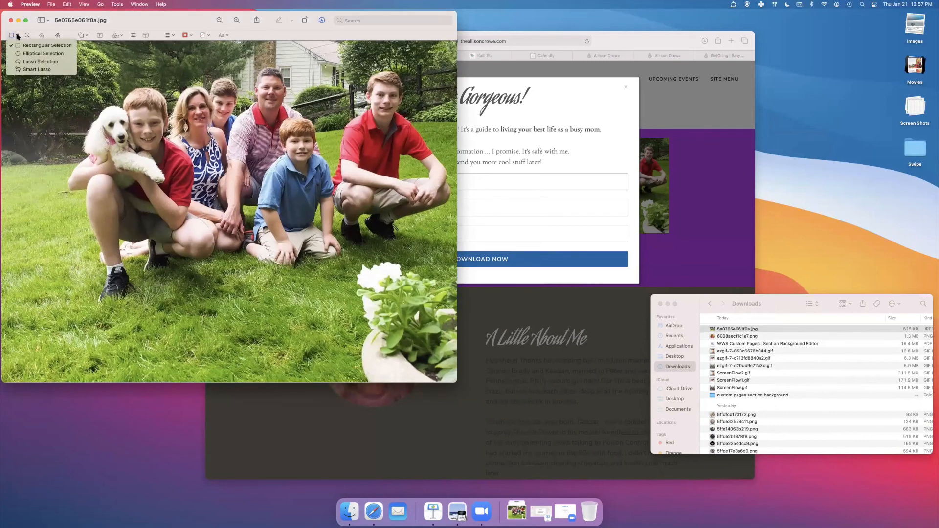
left_click(27, 55)
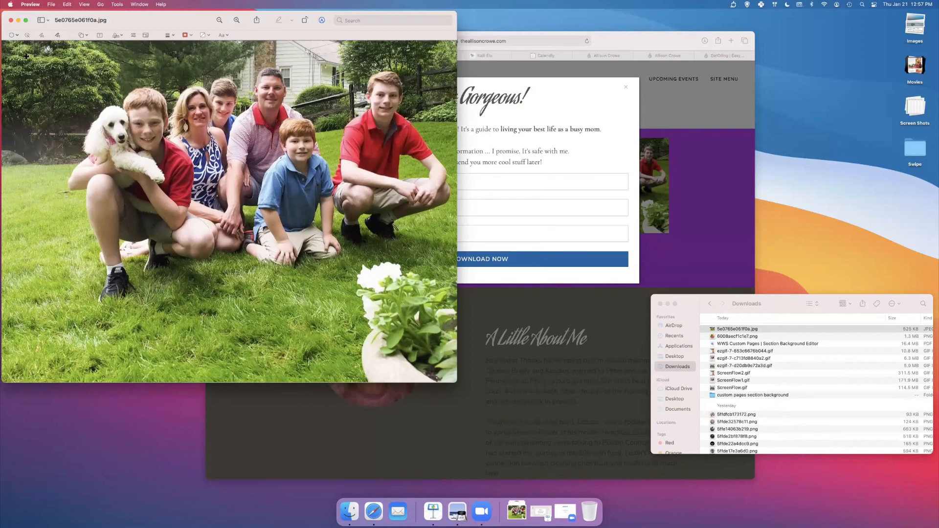
left_click_drag(65, 86, 625, 394)
left_click_drag(255, 291, 317, 273)
left_click(243, 35)
left_click(264, 230)
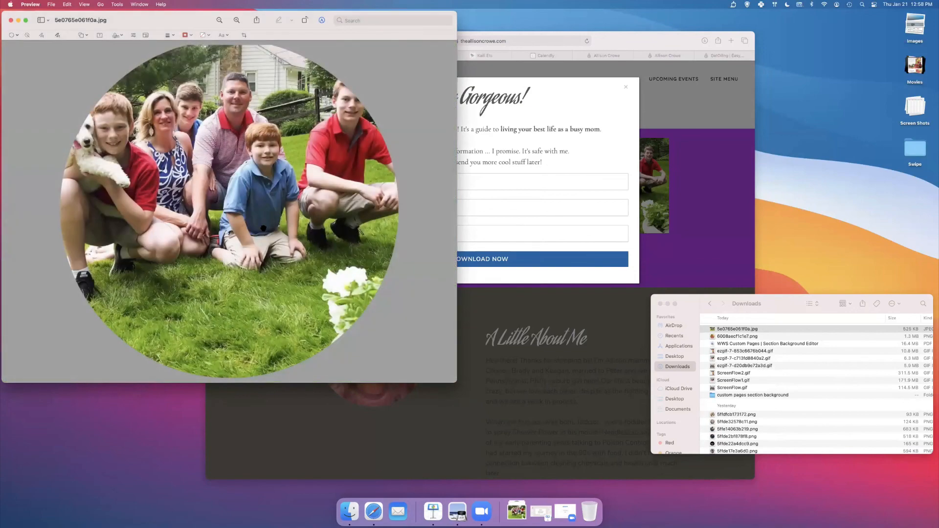
left_click(11, 21)
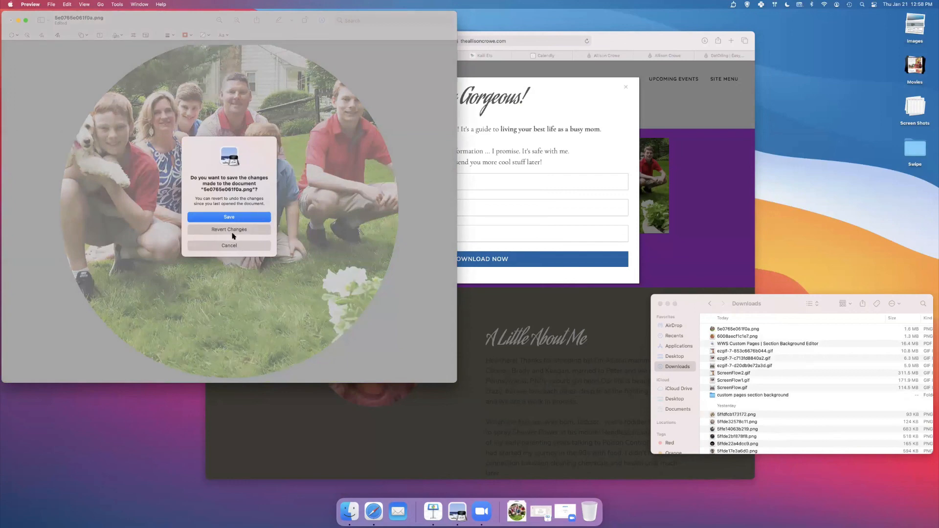
left_click(233, 230)
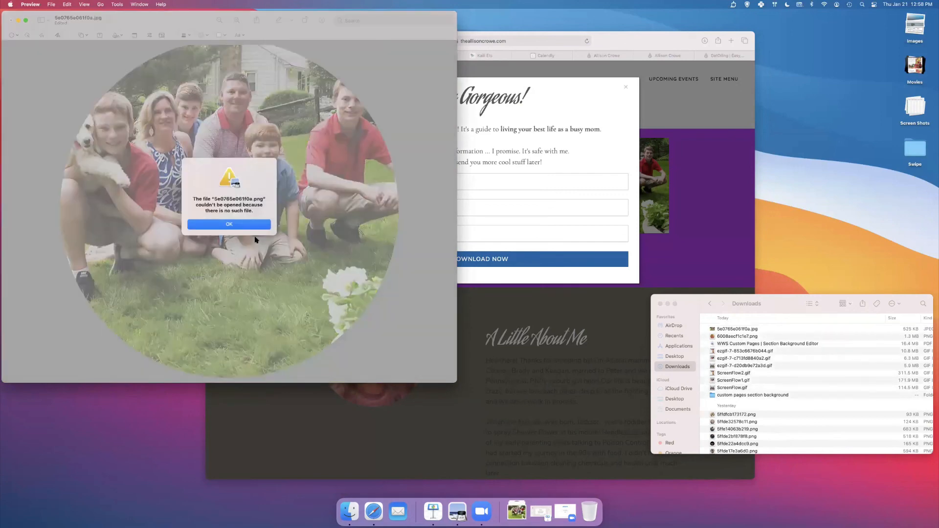
Close the family photo in Preview, discarding the circular crop, and dismiss the sign-up pop-up on the Homeb preview.
left_click(244, 224)
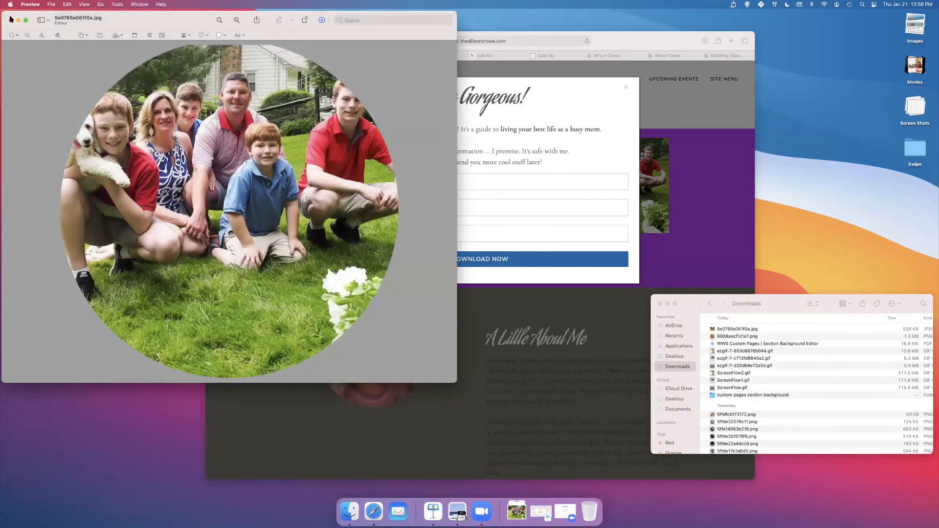
left_click(11, 20)
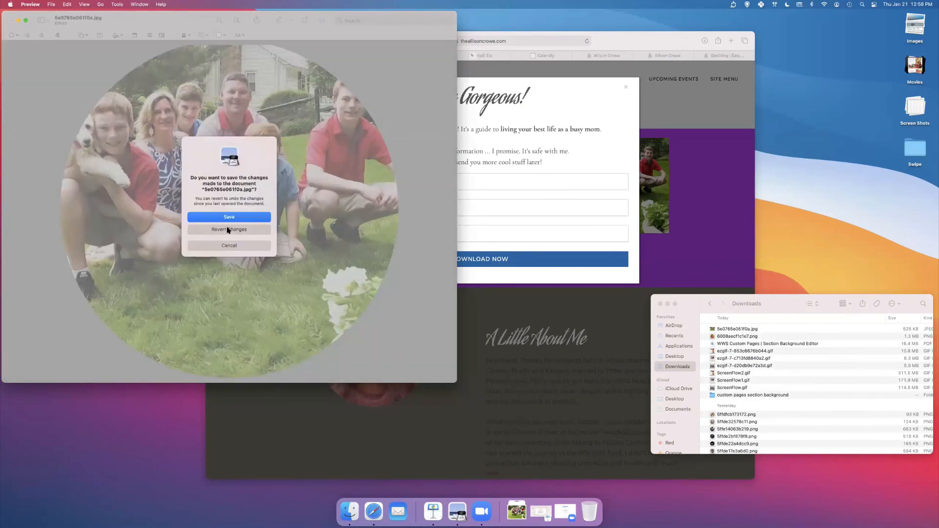
key("Escape")
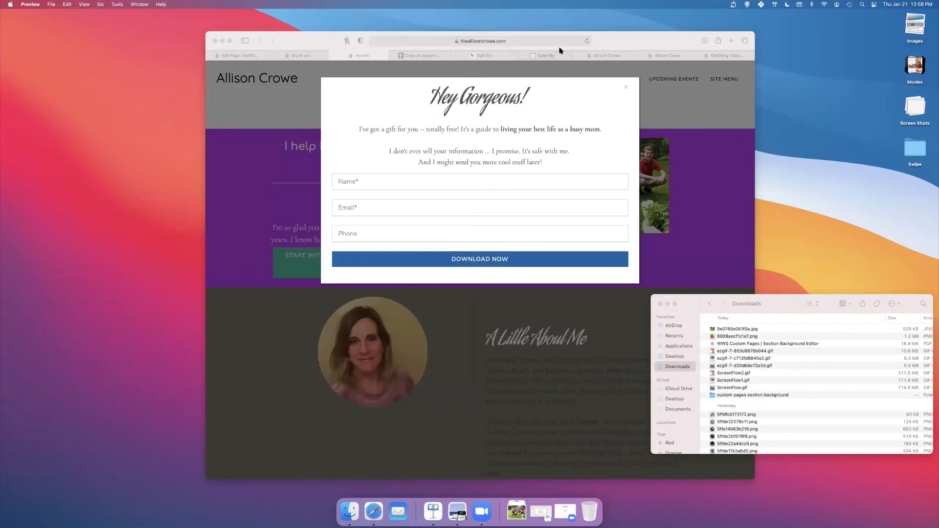
left_click(264, 370)
left_click(626, 88)
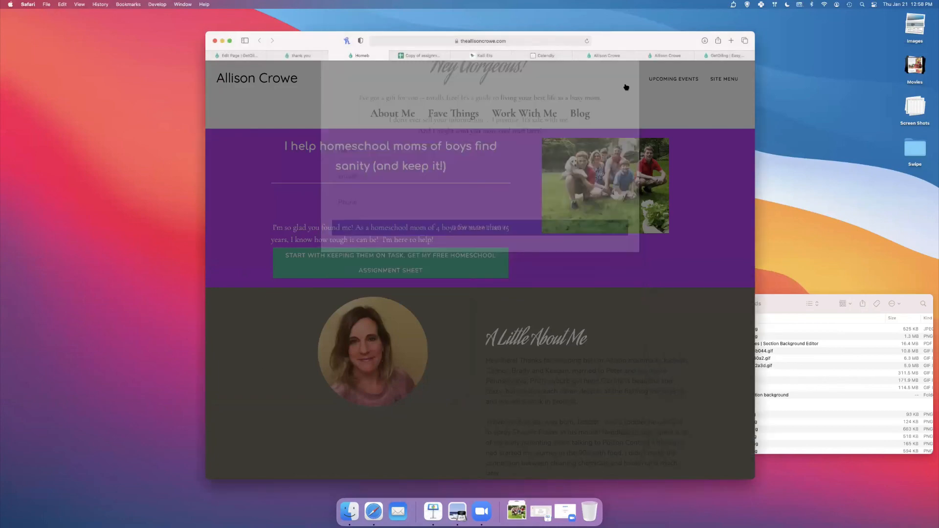
scroll(628, 365, "down", 5)
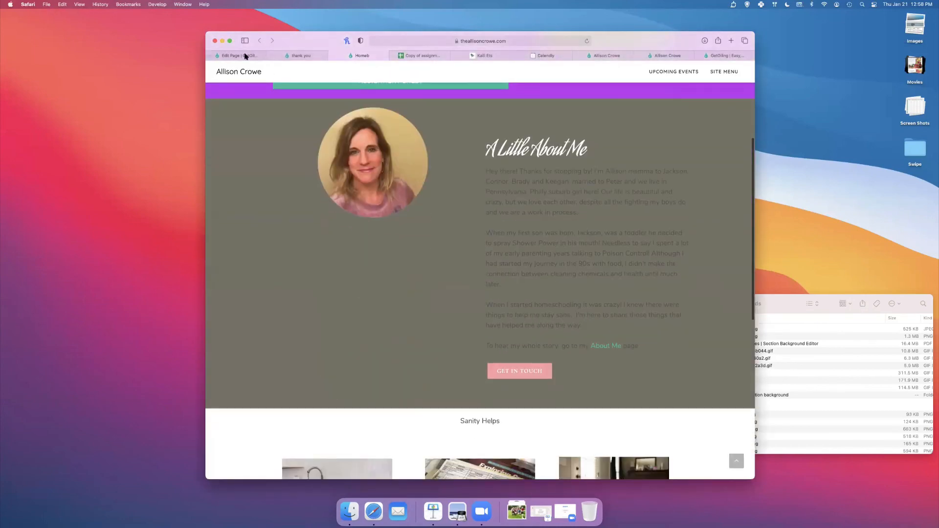
Copy the hex background colour of the purple homeschool-moms section in the Homeb page editor and close its background settings.
left_click(246, 56)
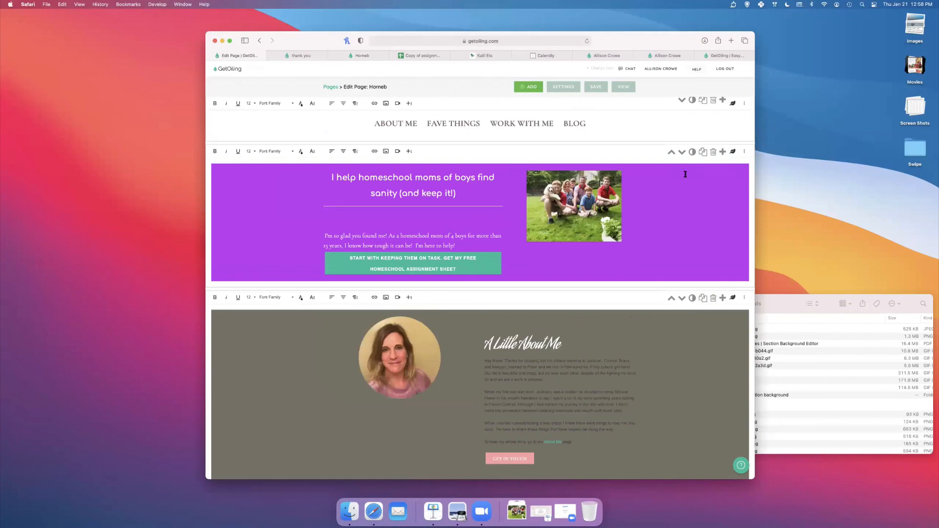
left_click(692, 152)
left_click(530, 101)
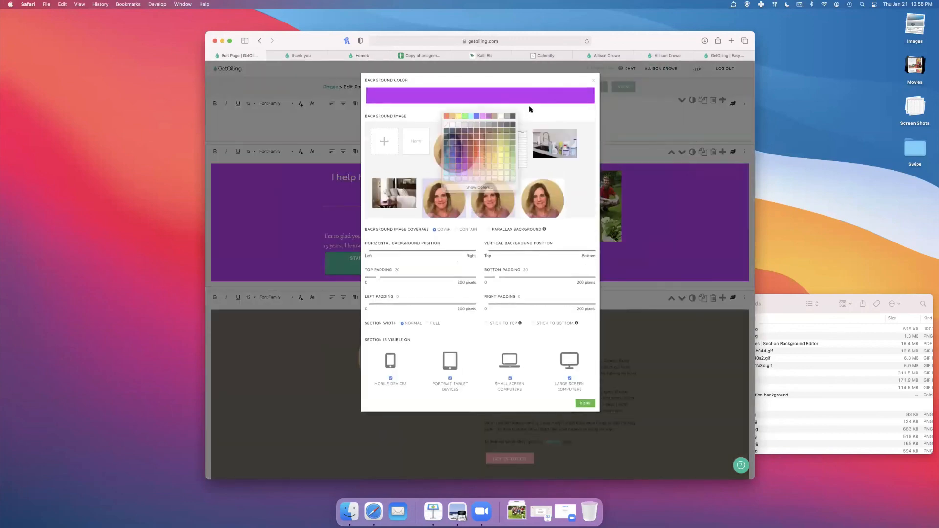
left_click(479, 187)
left_click(503, 198)
key("super+c")
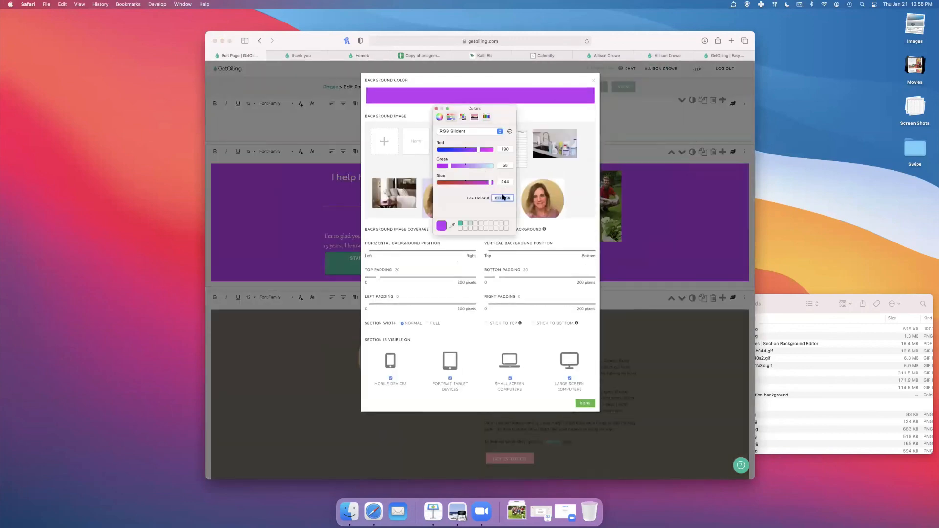
left_click(657, 288)
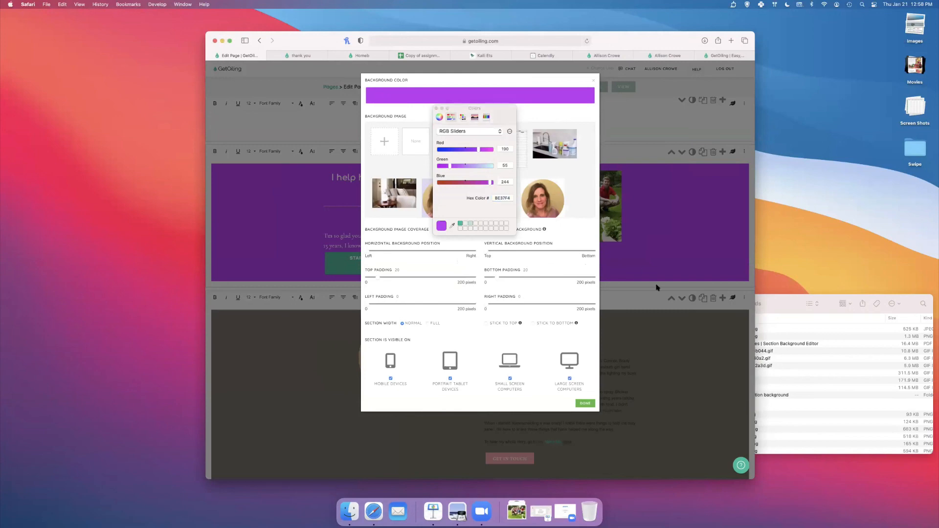
left_click(665, 401)
Set the A Little About Me section's background colour to the copied hex BE37F4 and save the Homeb page.
scroll(675, 339, "down", 5)
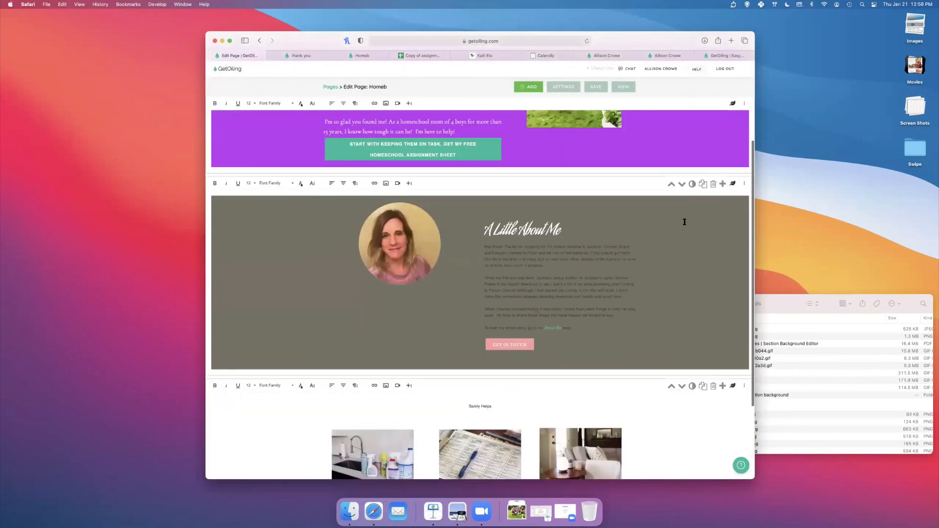
left_click(691, 184)
left_click(507, 95)
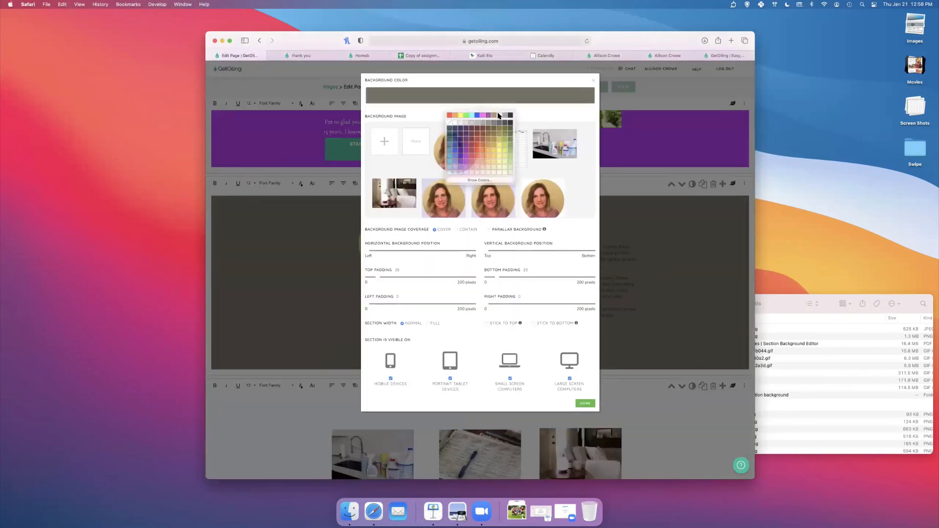
left_click(487, 176)
left_click(509, 198)
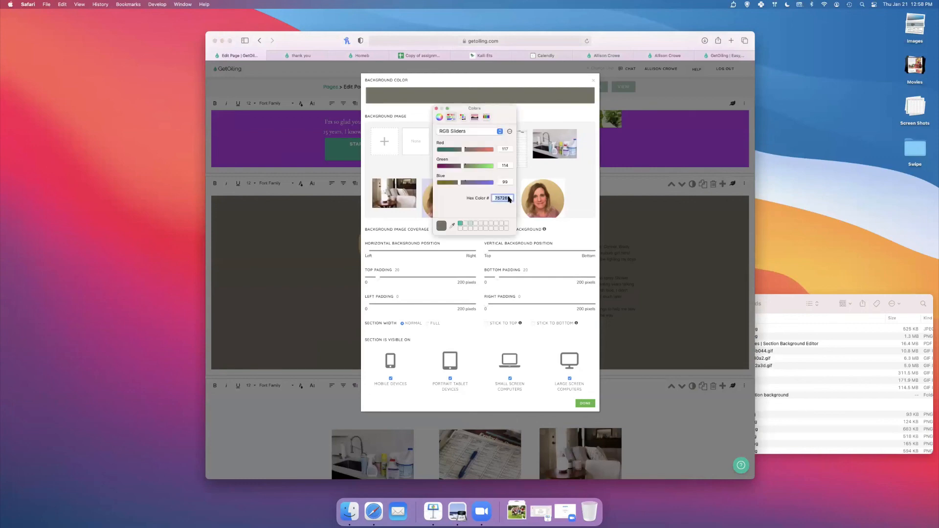
key("super+v")
key("Return")
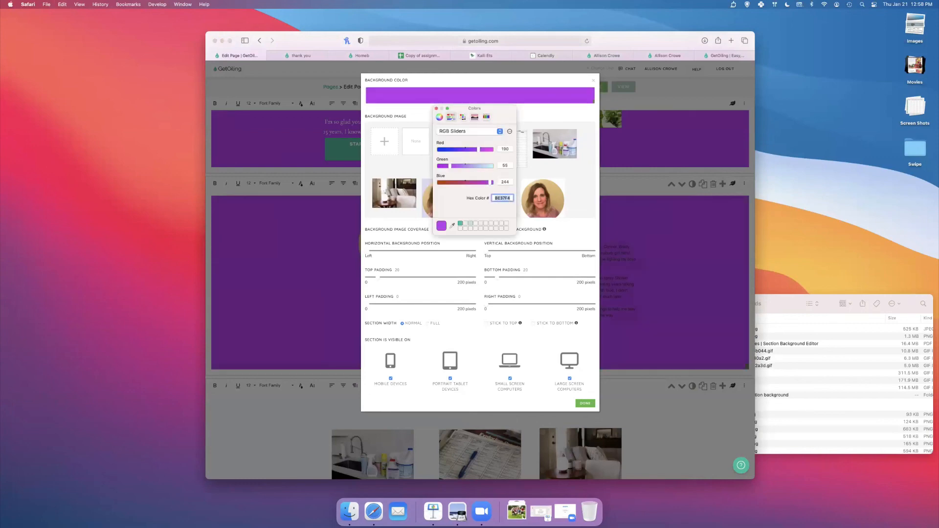
left_click(582, 403)
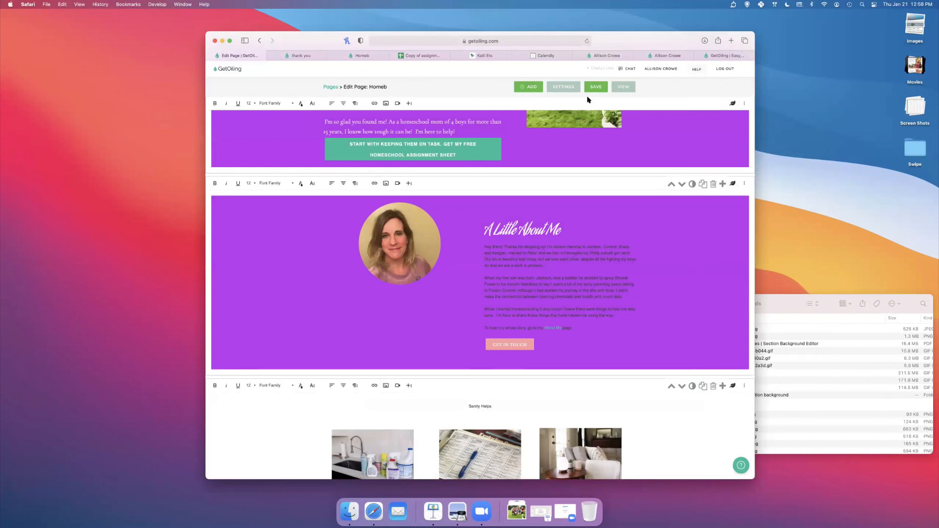
left_click(594, 87)
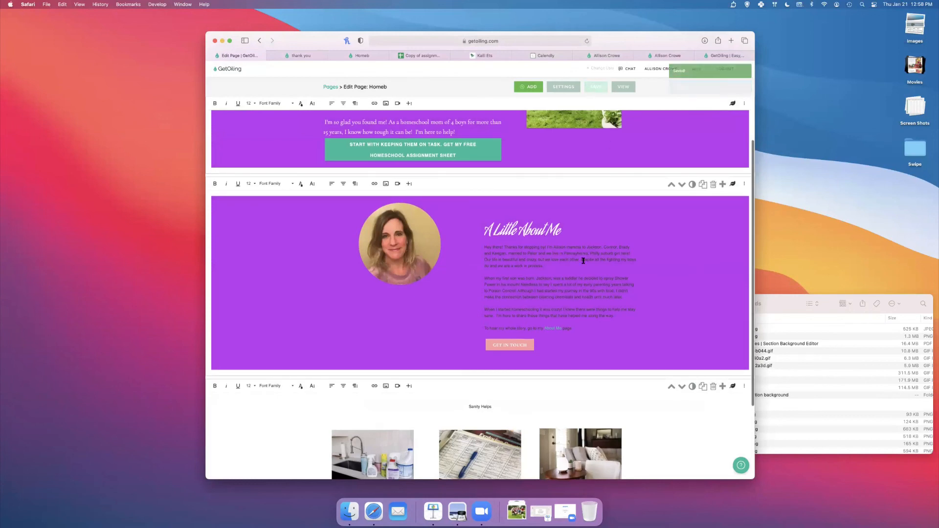
Check the link settings of the Non Toxic Helps button in the Sanity Helps section, leaving them unchanged.
scroll(577, 304, "down", 5)
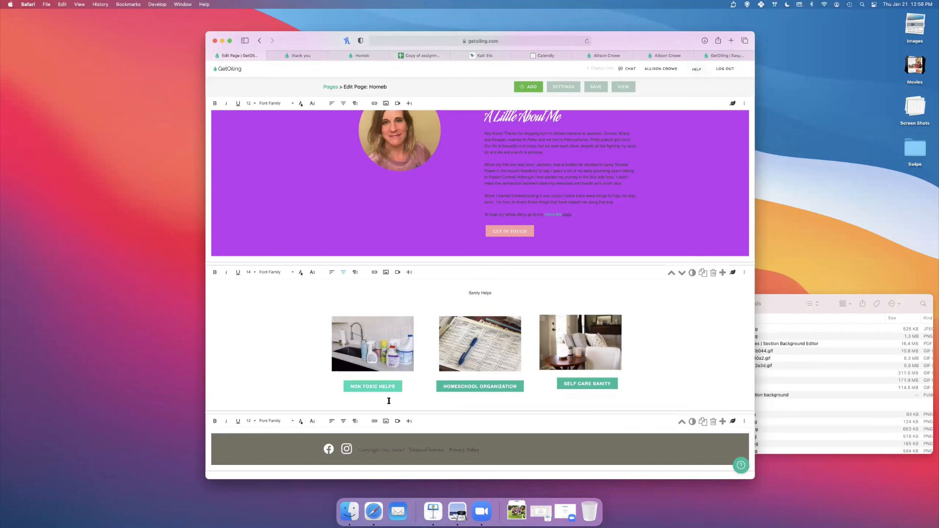
left_click(384, 386)
left_click(379, 404)
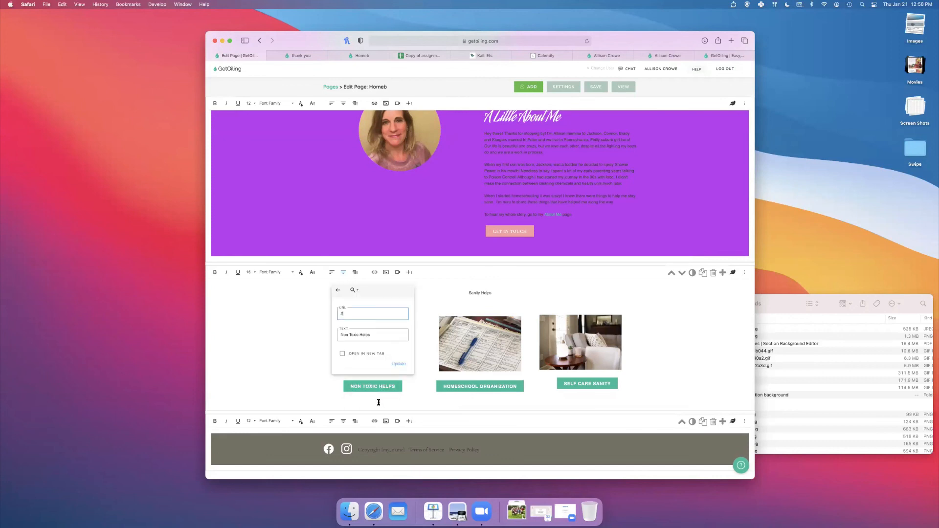
left_click(433, 402)
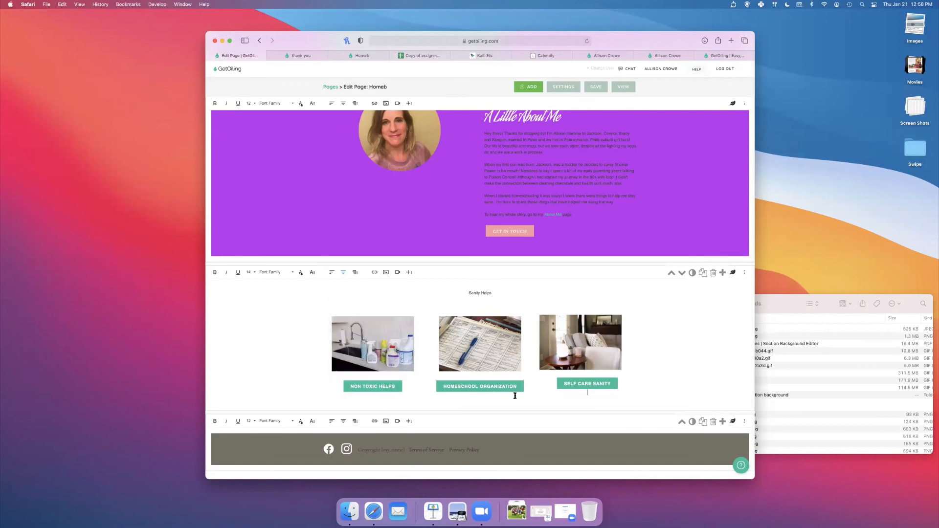
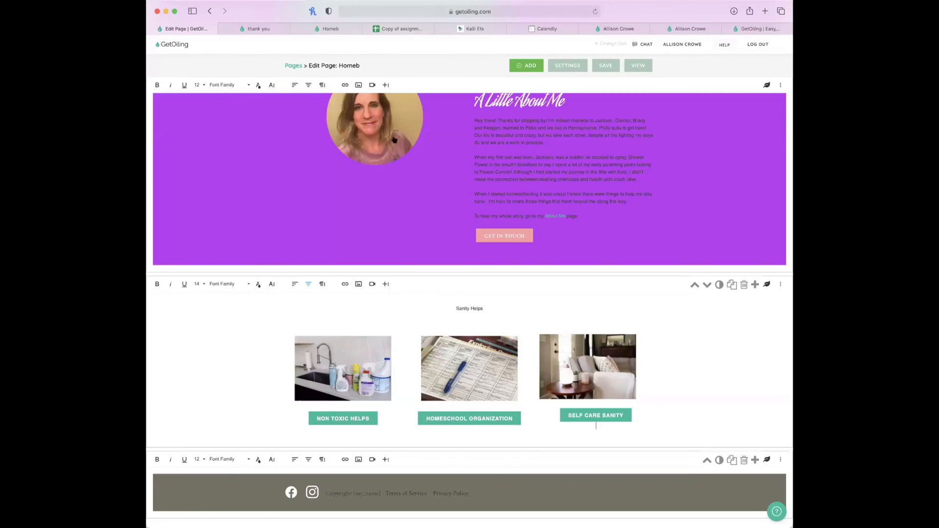
Close the thank-you page and Homeb preview tabs, returning to the Homeb page editor.
left_click(260, 30)
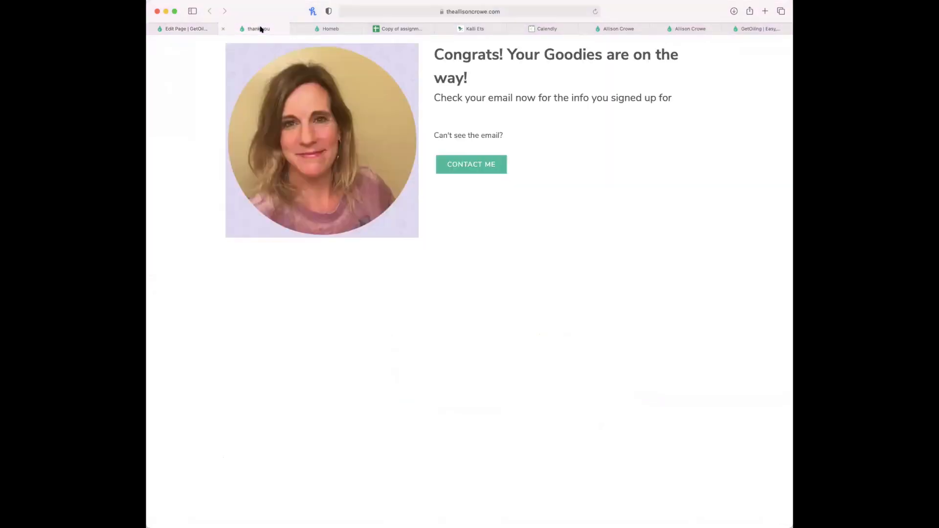
left_click(222, 30)
left_click(223, 29)
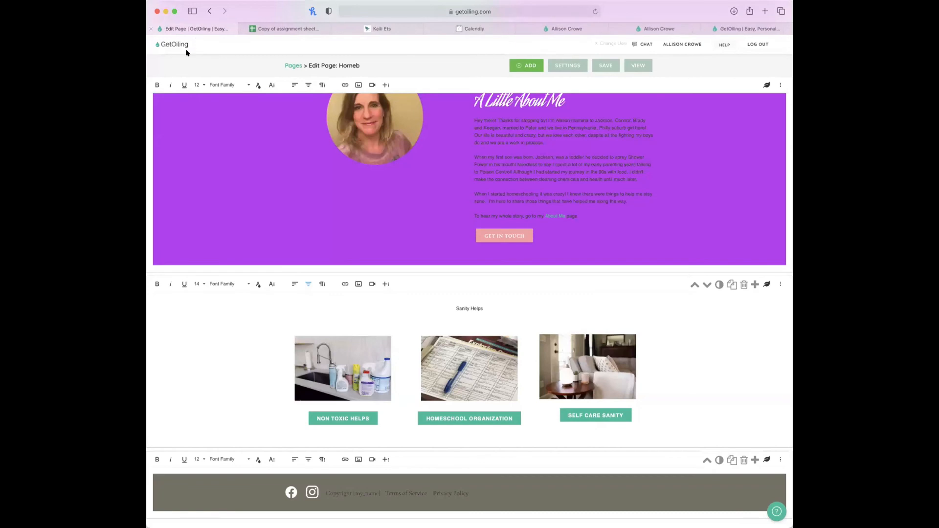
Start a new Leg Builder link and set its website theme to Healthy Homes.
left_click(295, 64)
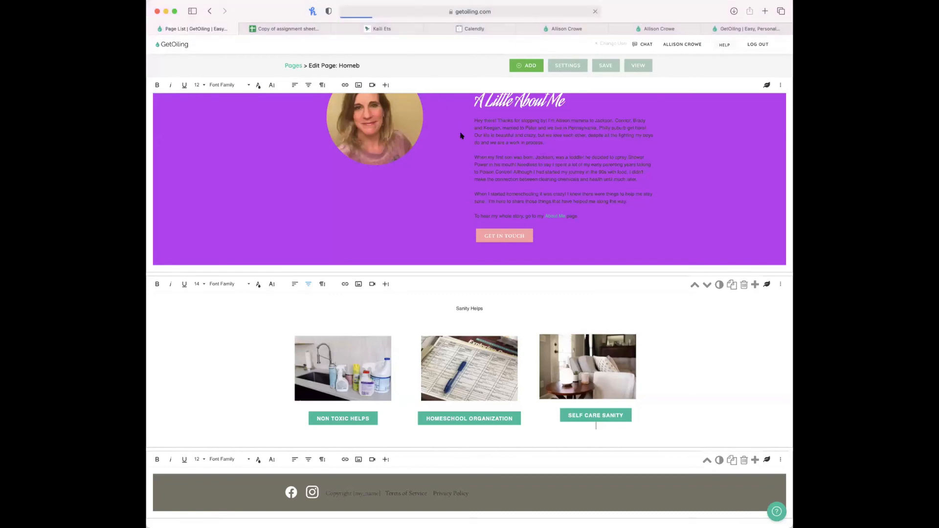
scroll(307, 322, "down", 5)
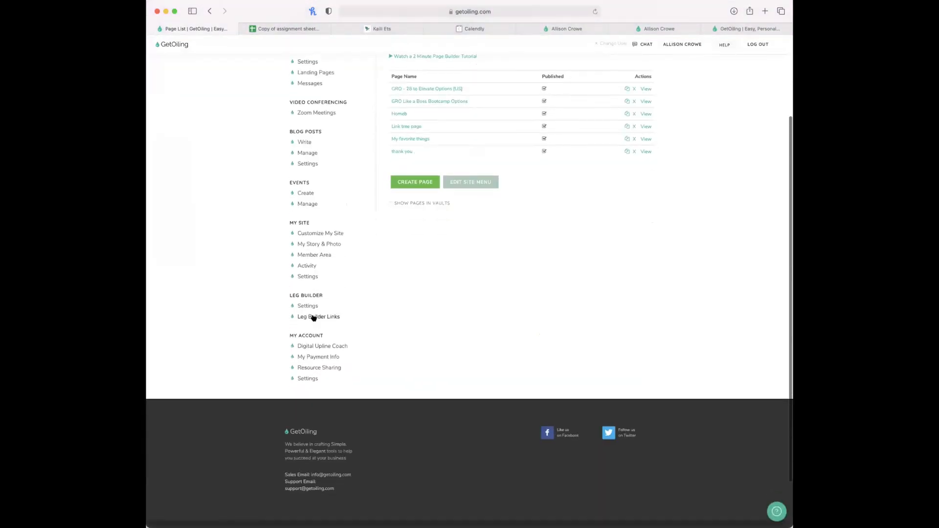
left_click(321, 317)
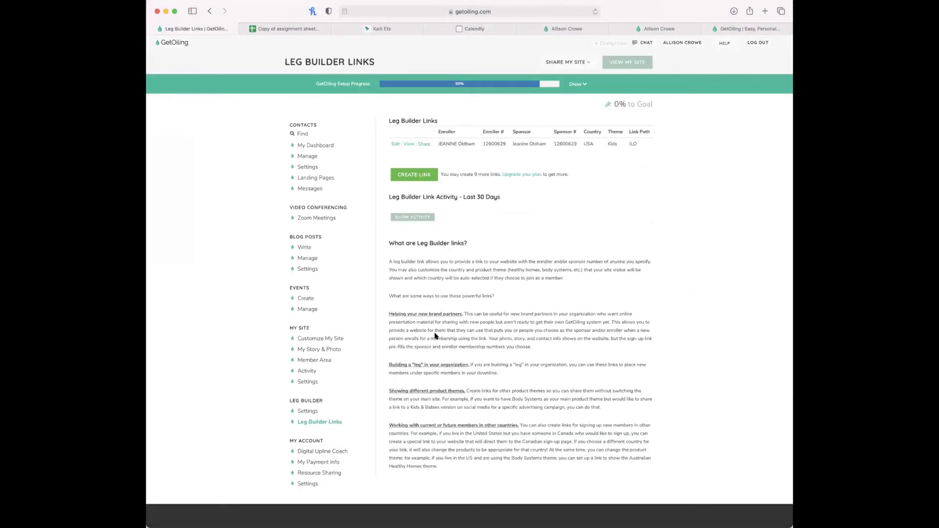
left_click(420, 175)
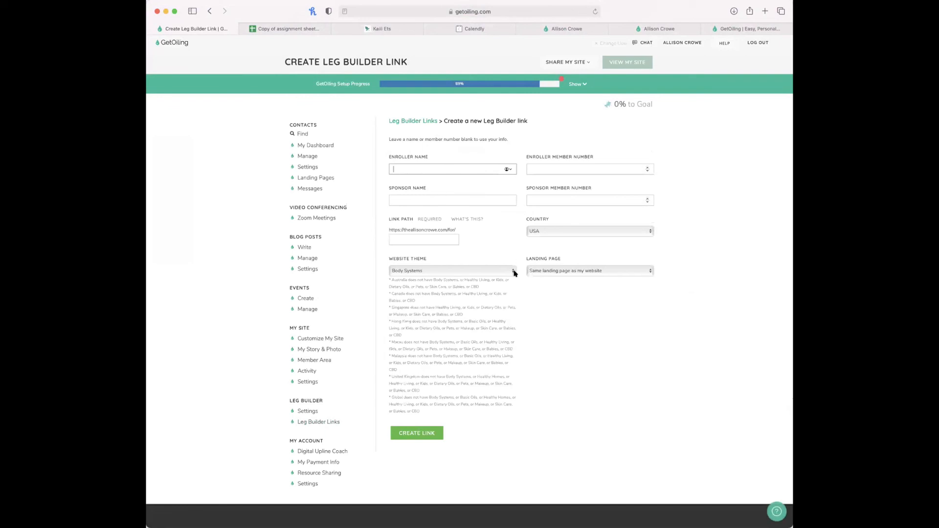
left_click(477, 272)
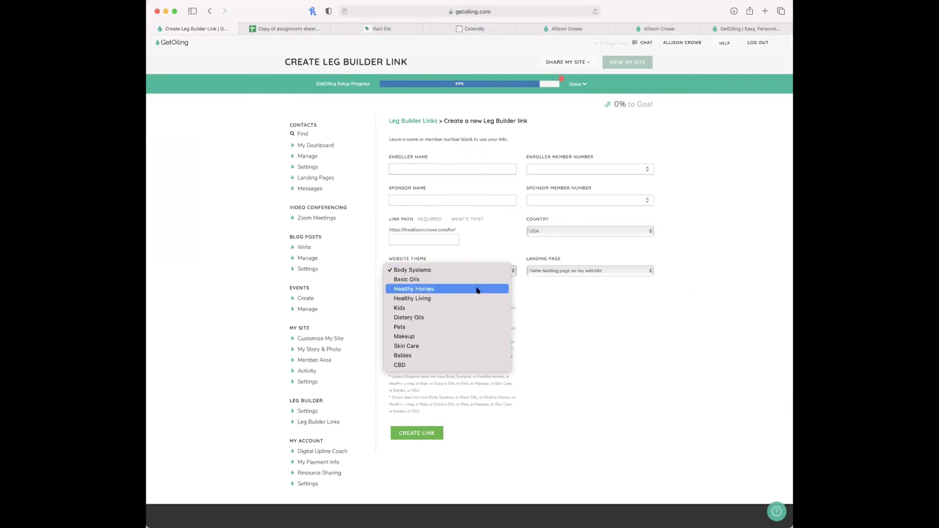
left_click(477, 290)
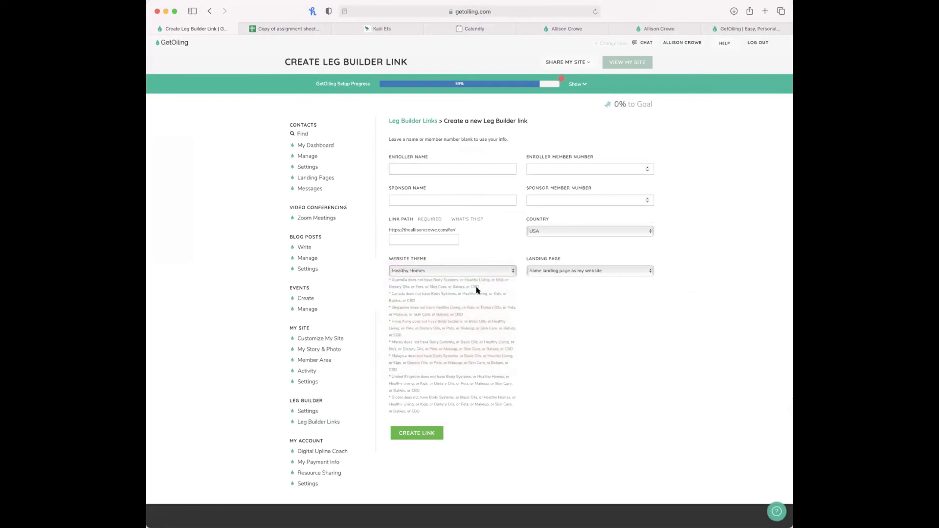
Give the Leg Builder link the path healthyhomes, create it, and copy the address of its View link.
left_click(410, 429)
left_click(545, 277)
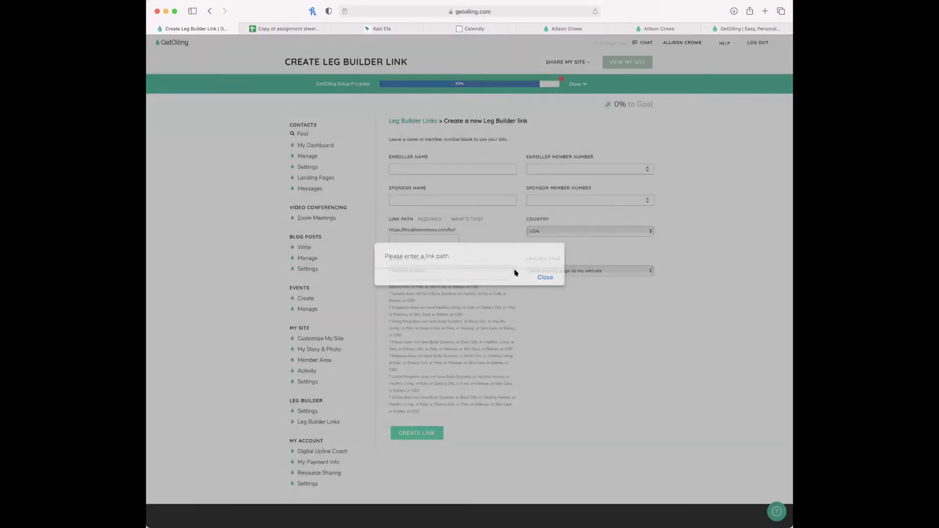
left_click(425, 239)
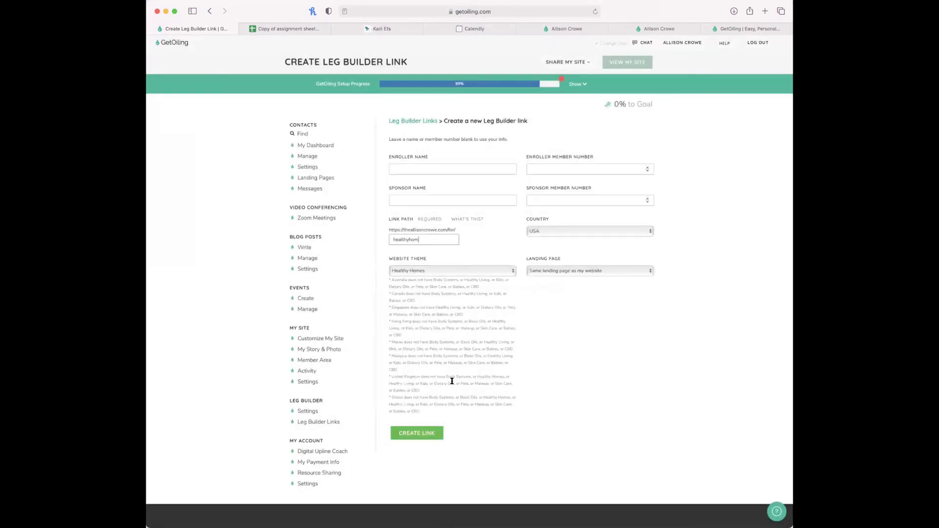
type("healthyhomes")
left_click(430, 434)
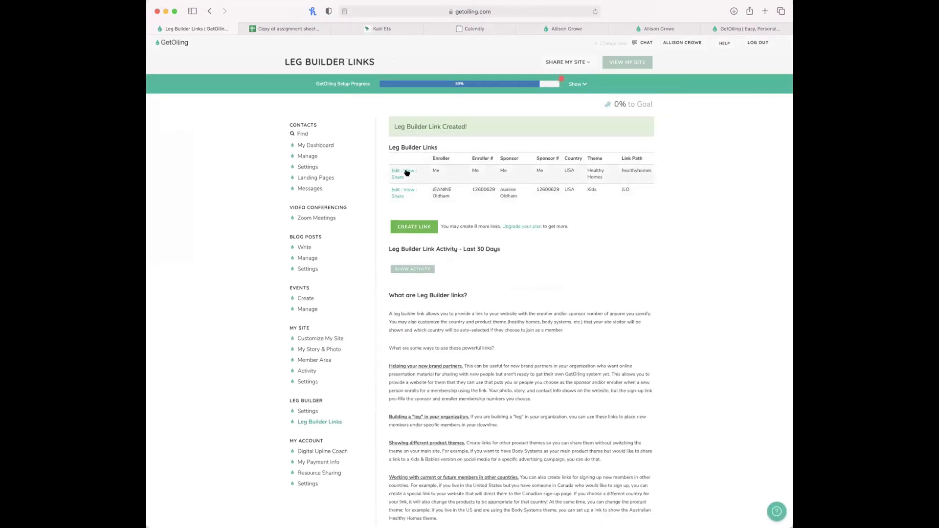
right_click(410, 169)
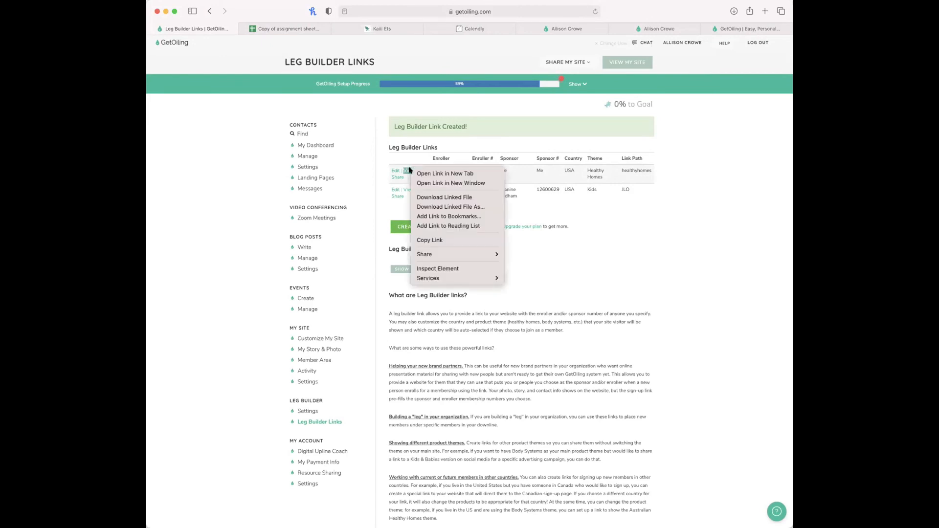
left_click(427, 240)
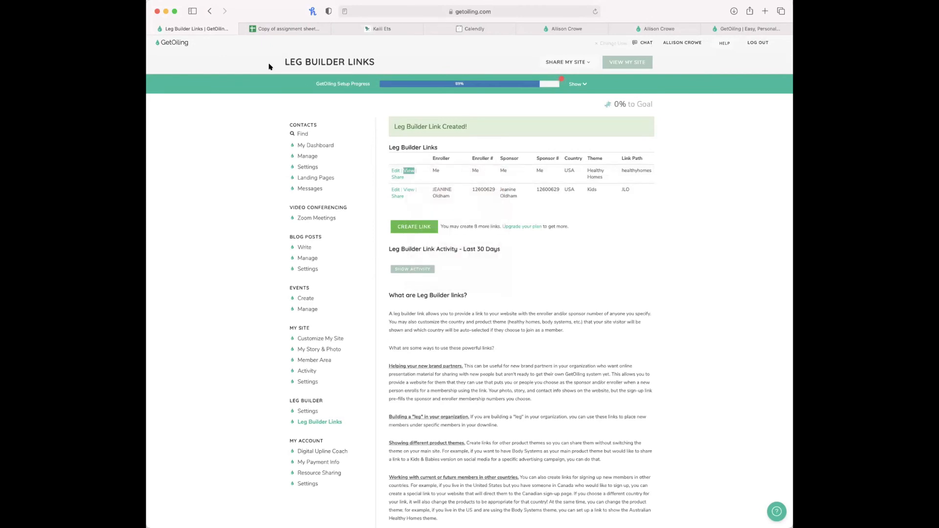
Open the Homeb page for editing from the site's custom pages list.
left_click(309, 382)
left_click(579, 241)
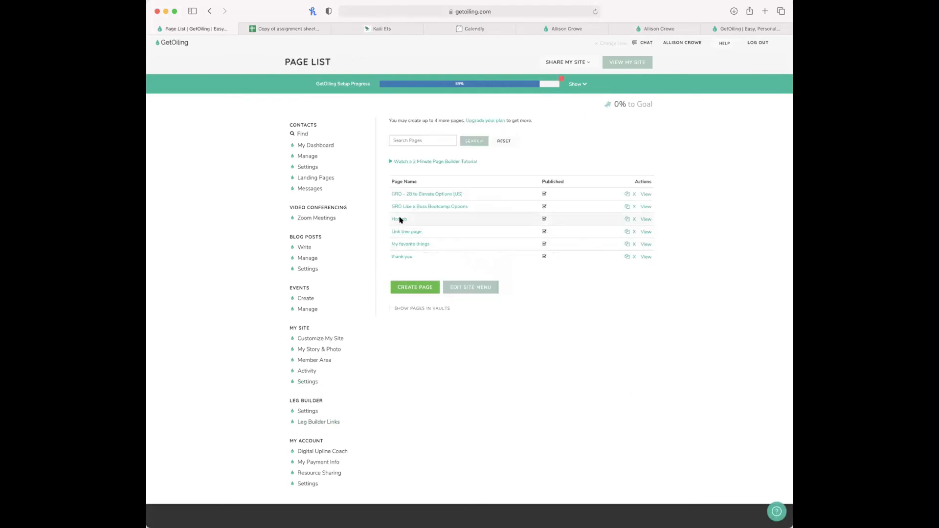
left_click(399, 219)
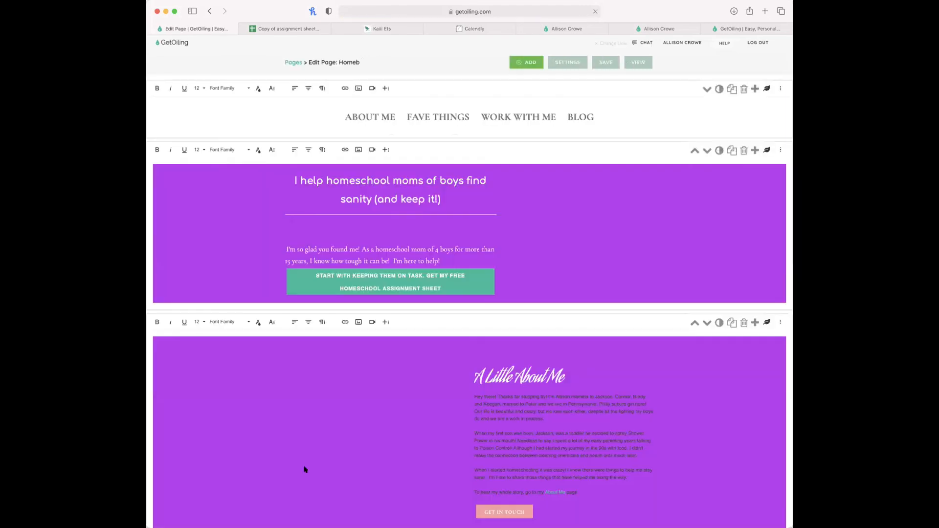
Link the Non Toxic Helps button to the copied Leg Builder address, set it to open in a new tab, and save the page.
scroll(304, 467, "down", 10)
left_click(336, 418)
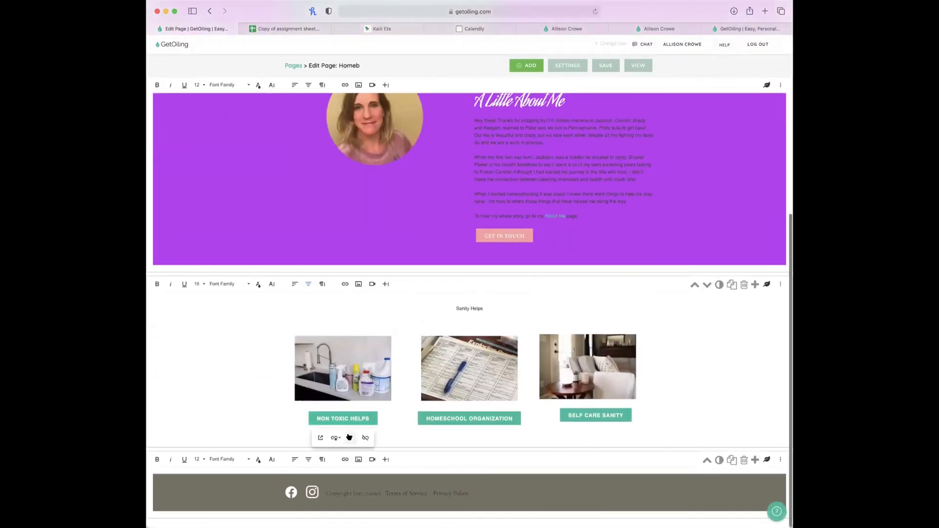
left_click(349, 435)
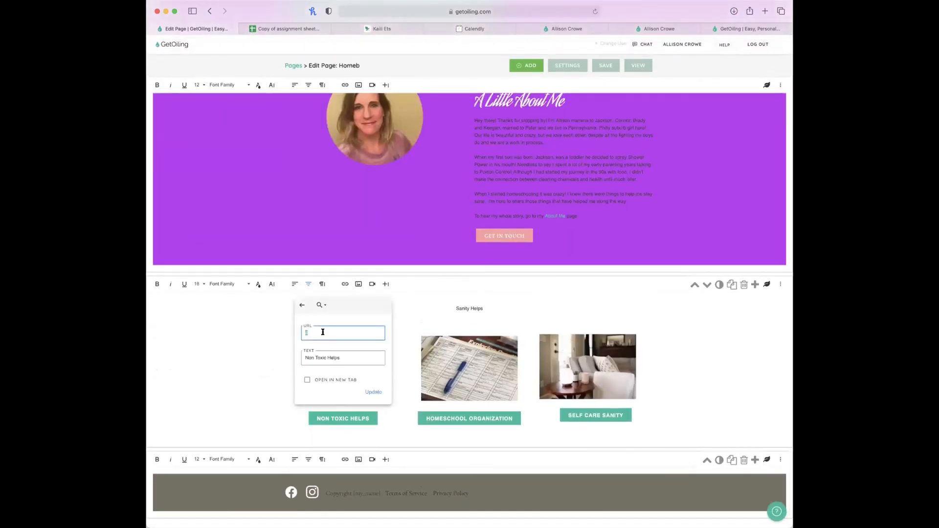
key("super+v")
left_click(307, 380)
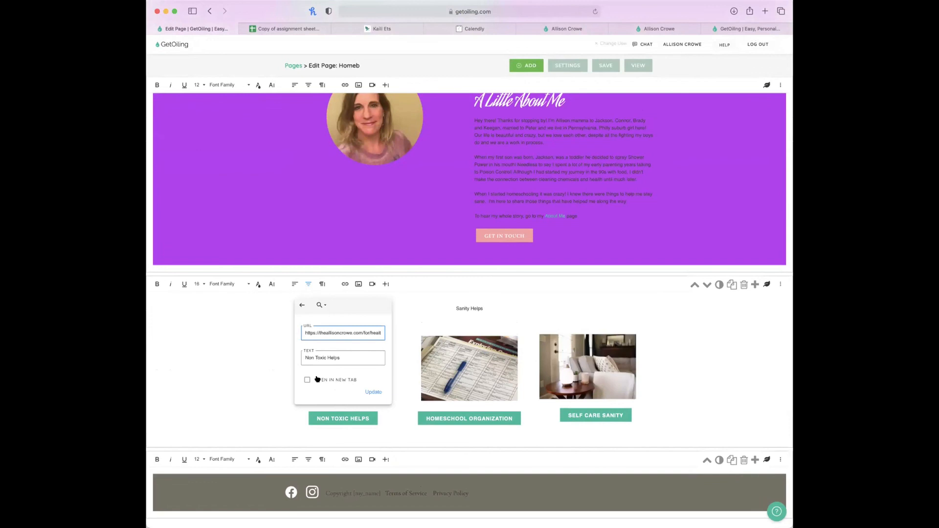
left_click(373, 392)
left_click(386, 460)
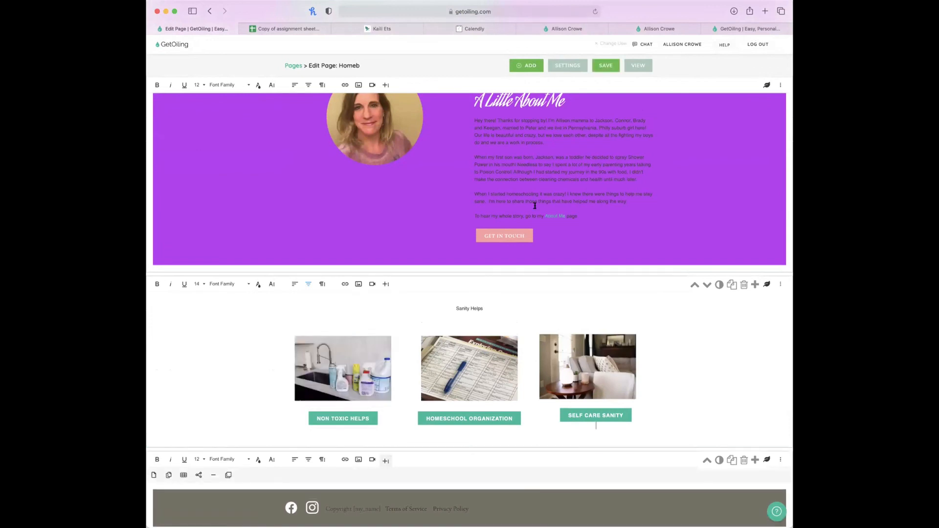
left_click(606, 66)
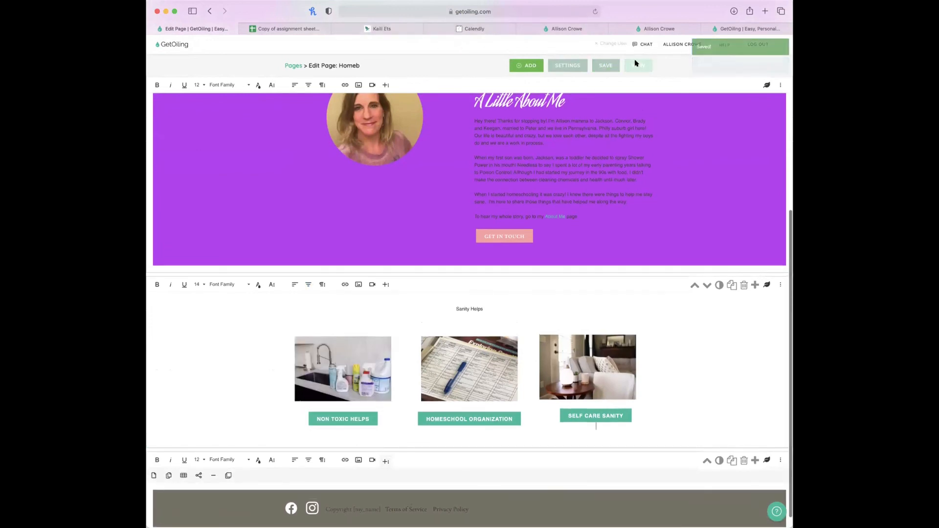
View the live Homeb page and test the Non Toxic Helps button in the Sanity Helps section.
left_click(636, 64)
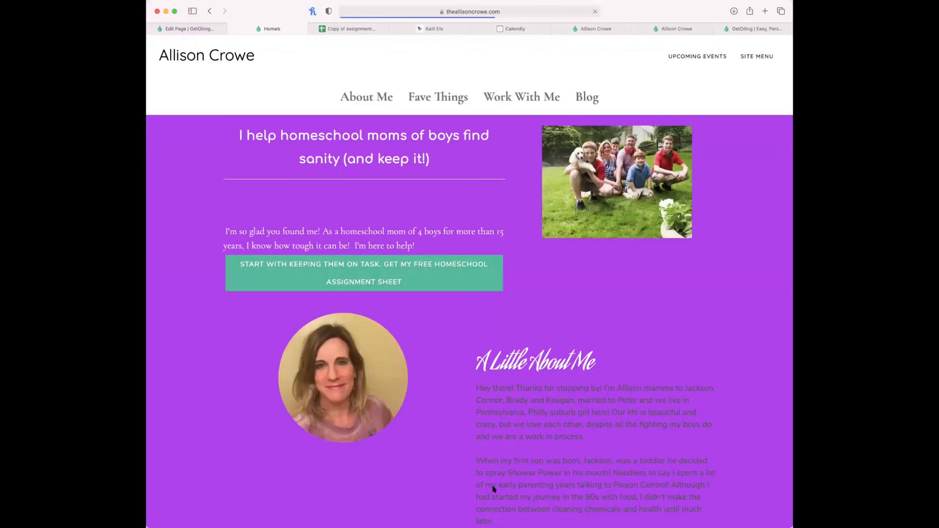
scroll(493, 489, "down", 10)
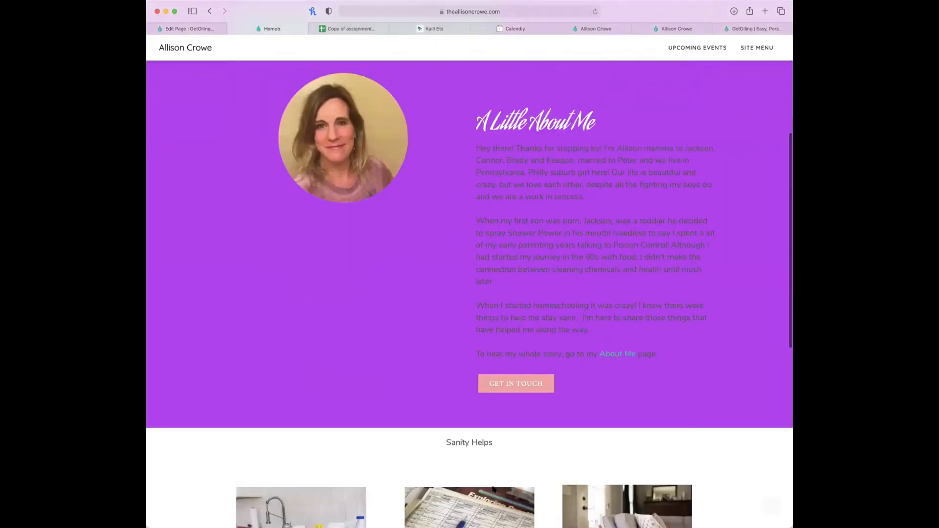
left_click(304, 477)
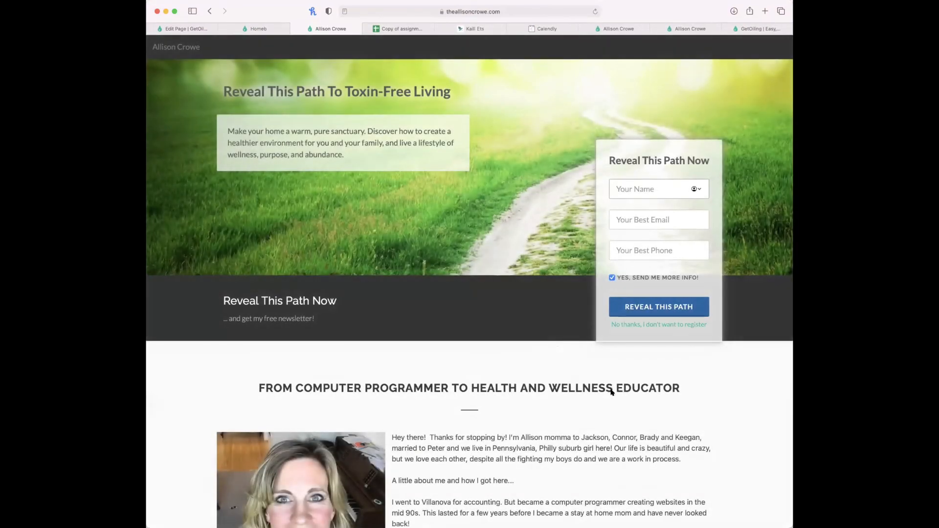
Return to the GetOiling back office, leave the page editor, and open the Customize My Site settings.
left_click(172, 28)
left_click(299, 65)
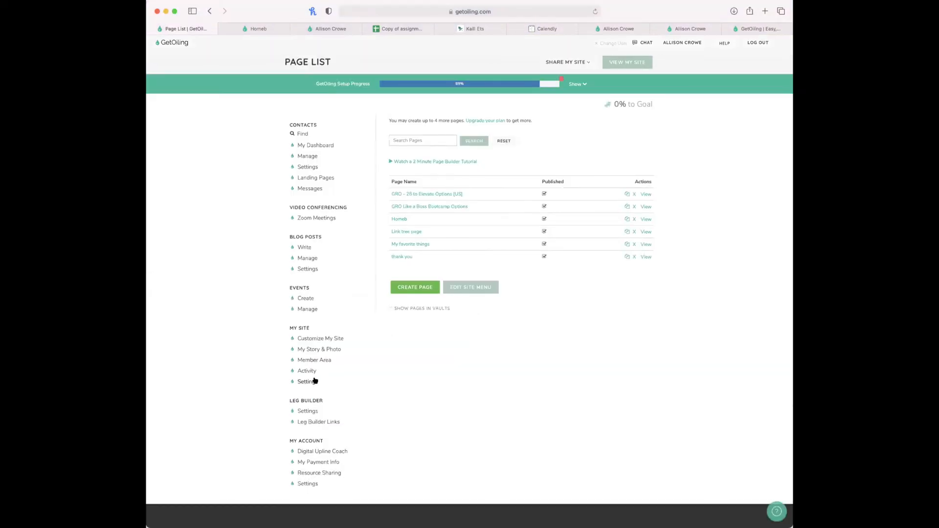
scroll(313, 381, "down", 1)
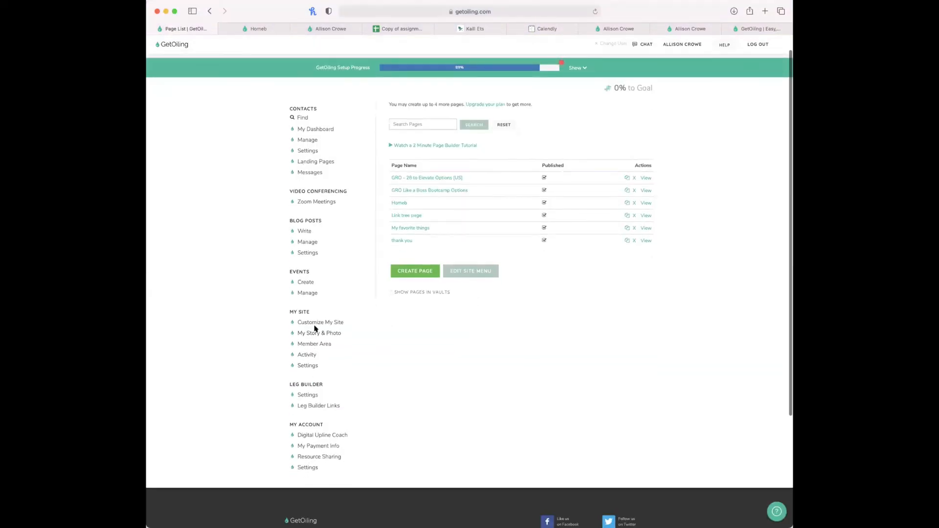
left_click(307, 366)
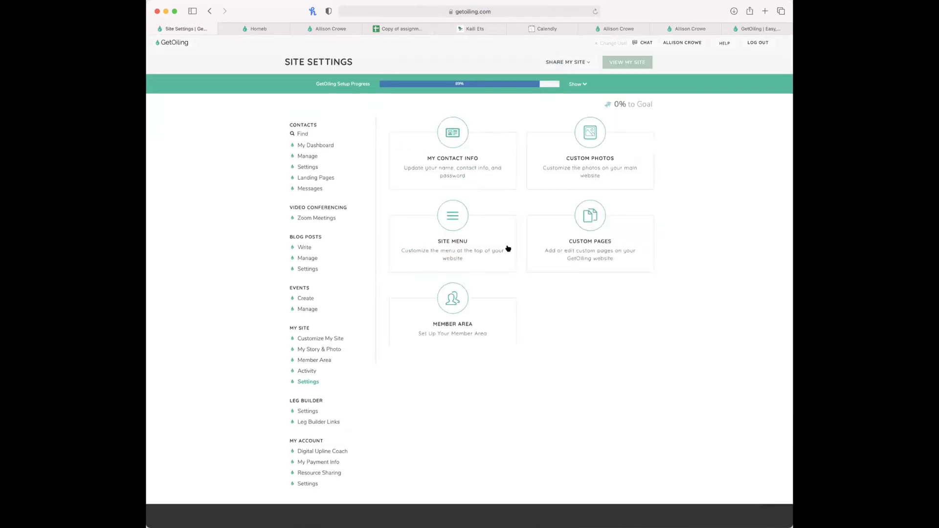
left_click(306, 338)
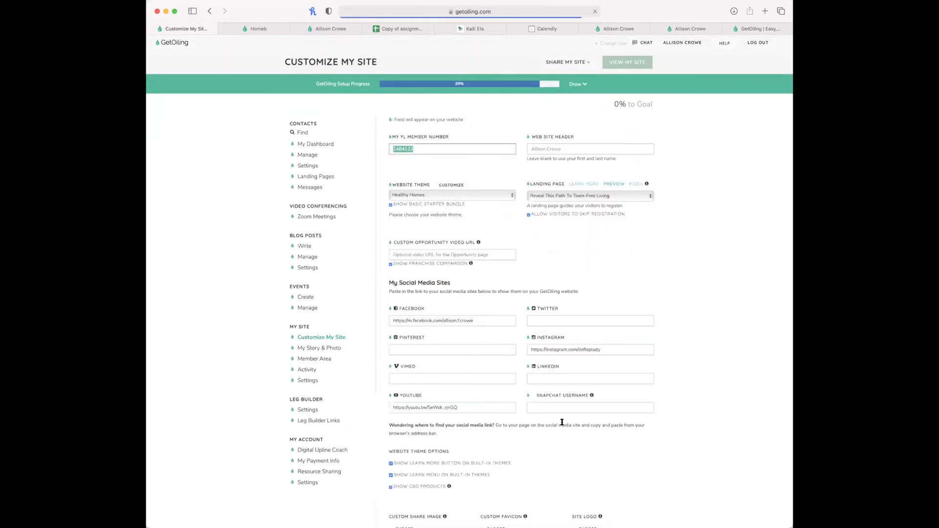
Turn off skipping registration, set the landing page to "Default - no landing page or registration required to view website", and save.
left_click(529, 215)
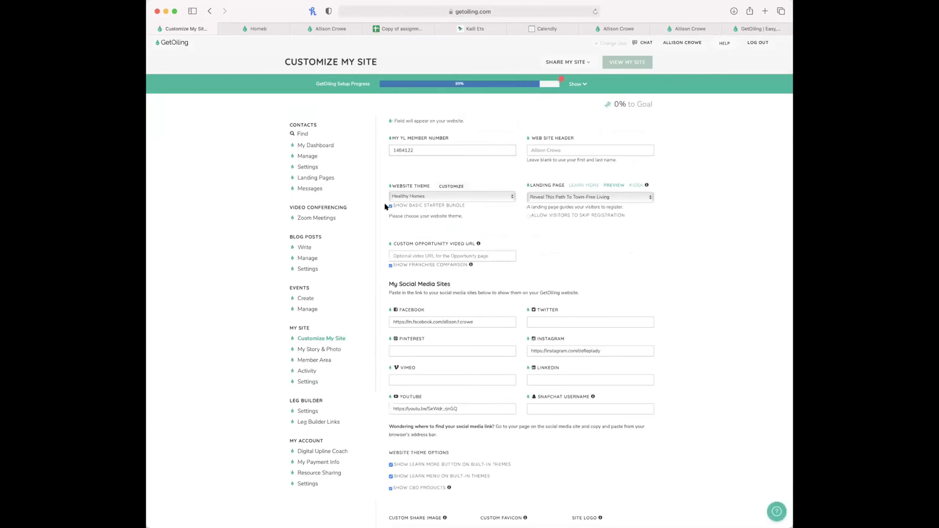
left_click(610, 198)
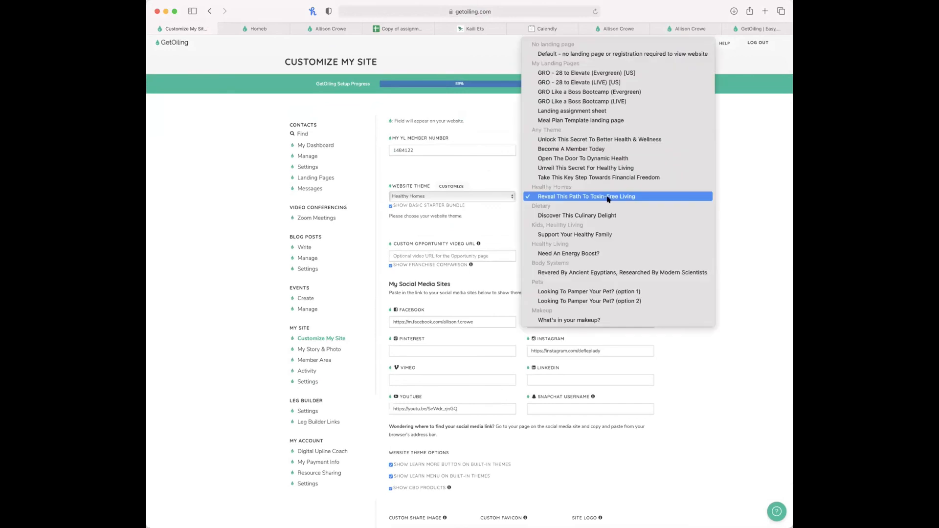
left_click(603, 51)
scroll(627, 409, "down", 8)
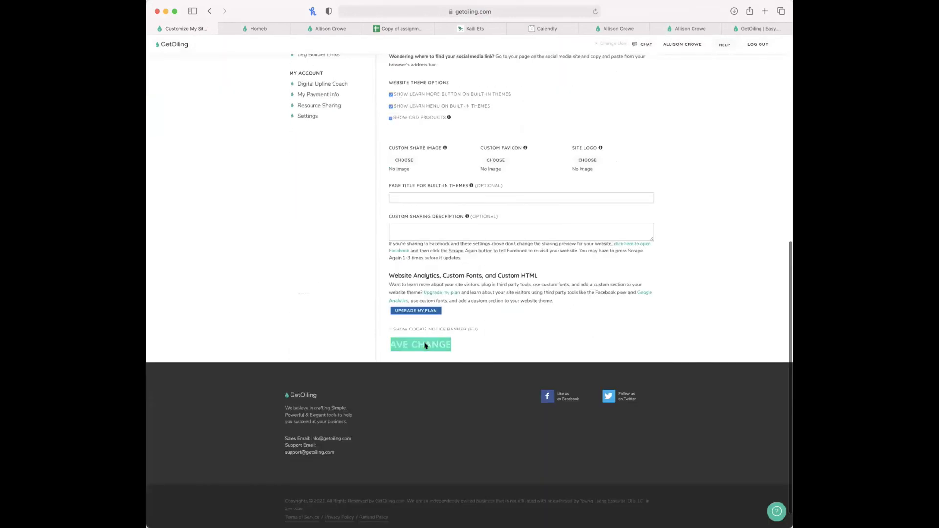
left_click(422, 345)
Reload the live Homeb page and test the Non Toxic Helps button again.
left_click(269, 29)
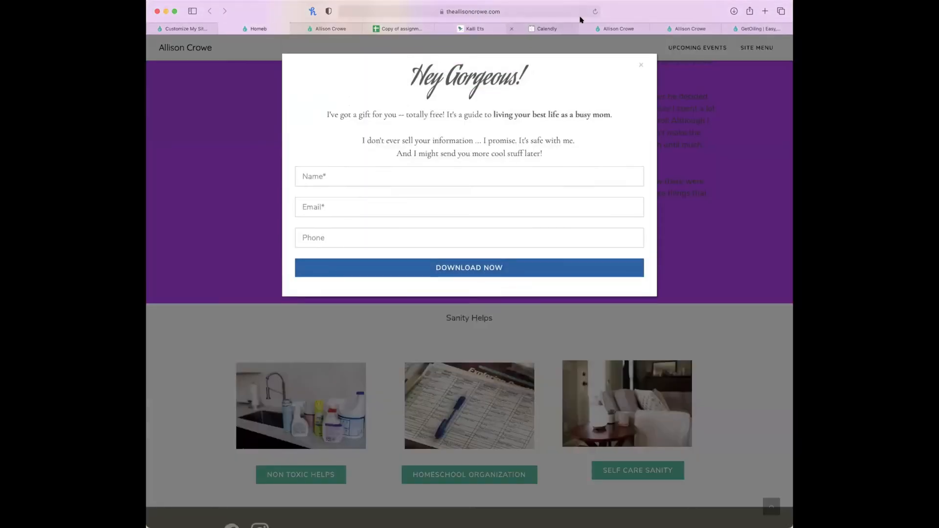
left_click(595, 12)
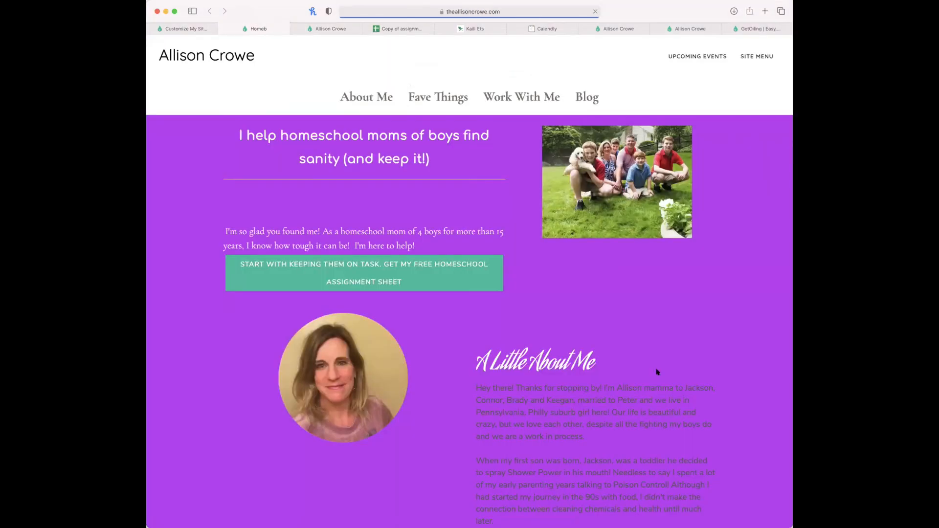
scroll(384, 469, "down", 15)
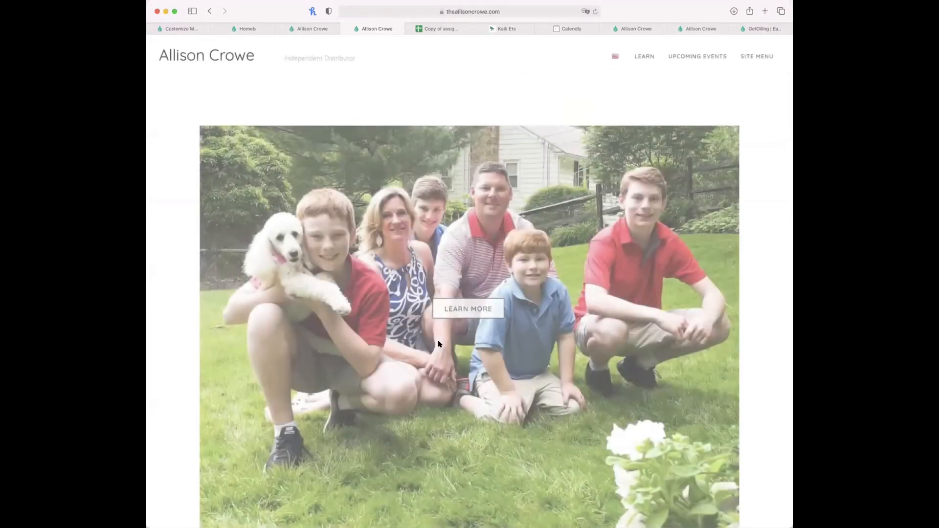
Look through the linked Healthy Homes site, including its story, household products and starter bundle sections.
scroll(448, 417, "down", 3)
scroll(448, 418, "down", 20)
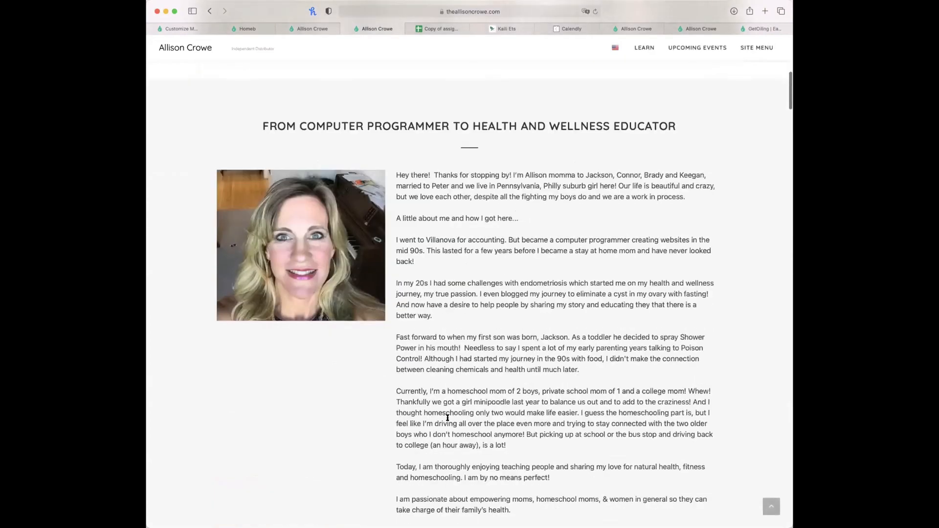
scroll(448, 418, "down", 15)
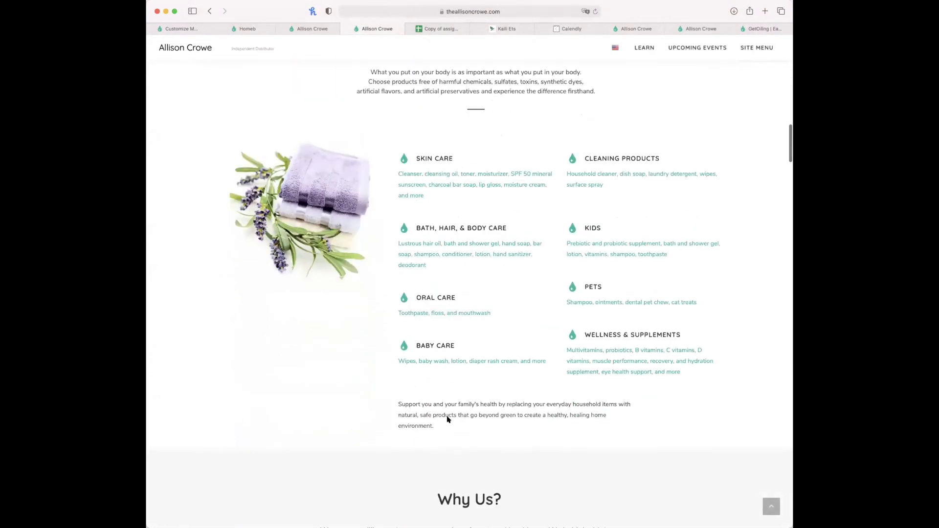
scroll(448, 419, "down", 20)
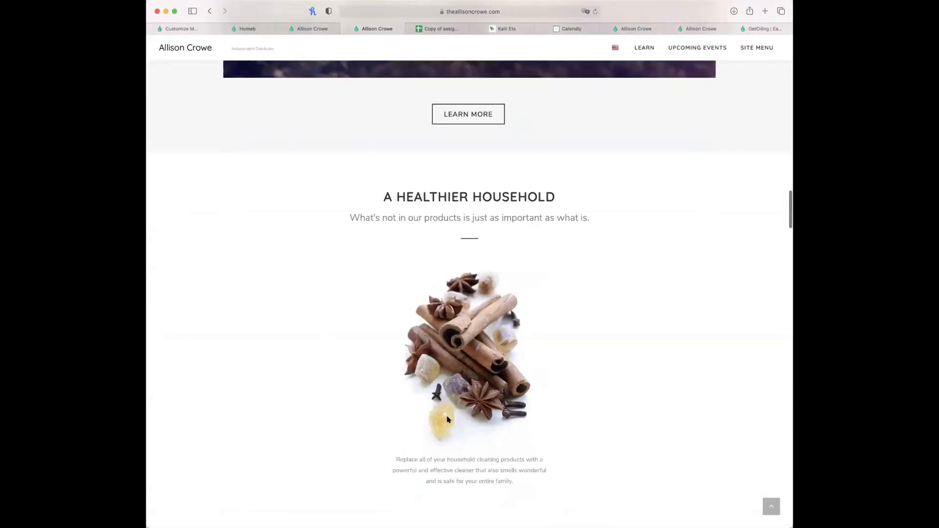
scroll(447, 408, "down", 10)
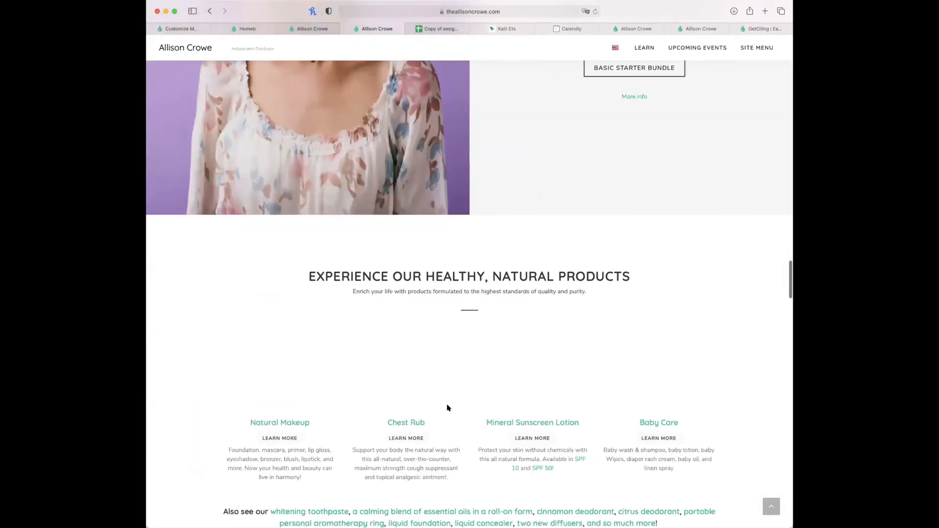
scroll(448, 408, "up", 20)
scroll(447, 408, "up", 20)
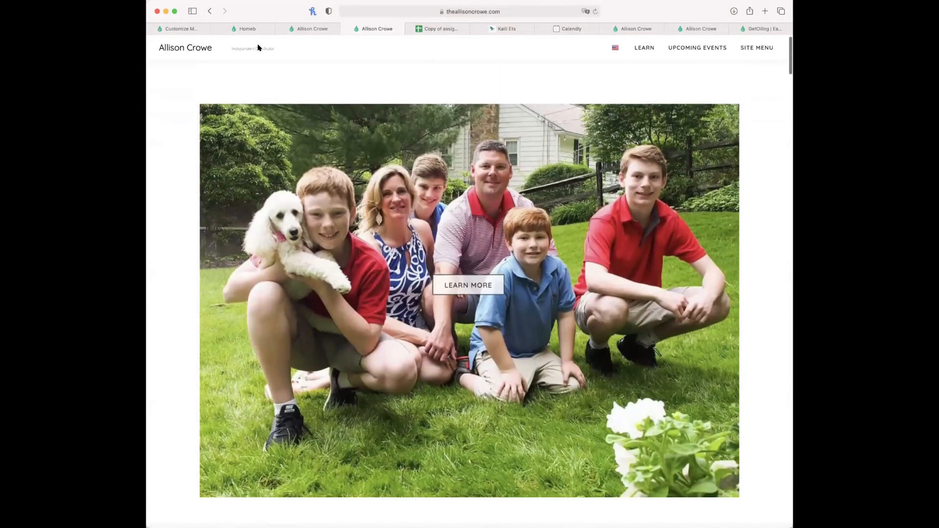
Return to Customize My Site, search the Help Center for "custom menu", and open the article "Custom Menu and Changing the Home Page".
left_click(188, 28)
left_click(237, 28)
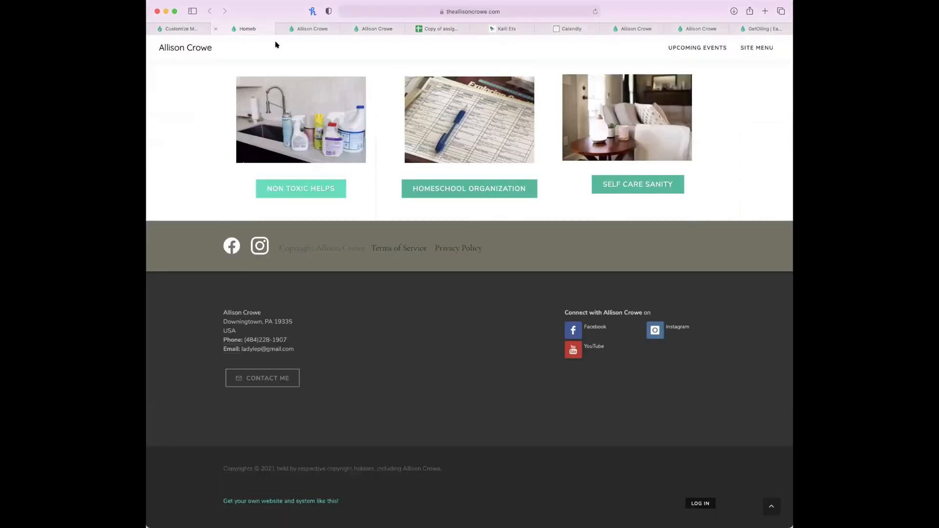
left_click(172, 28)
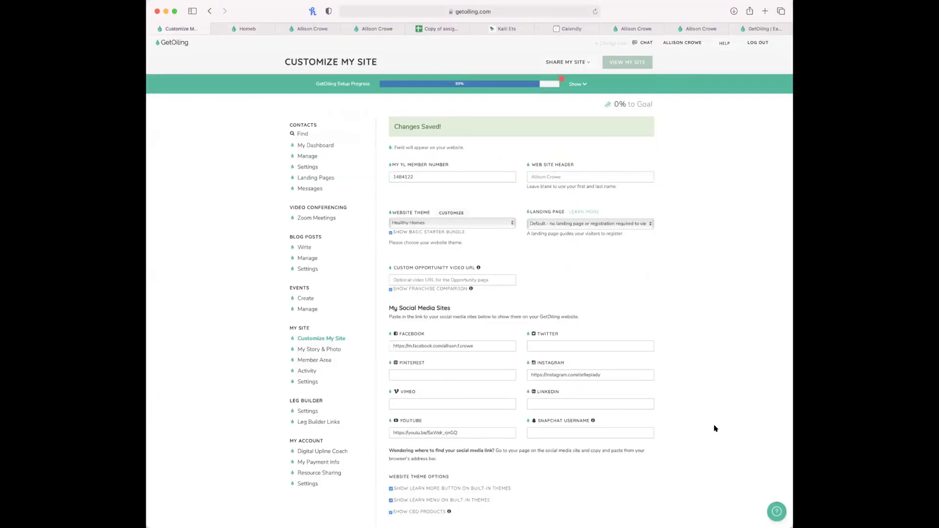
left_click(753, 511)
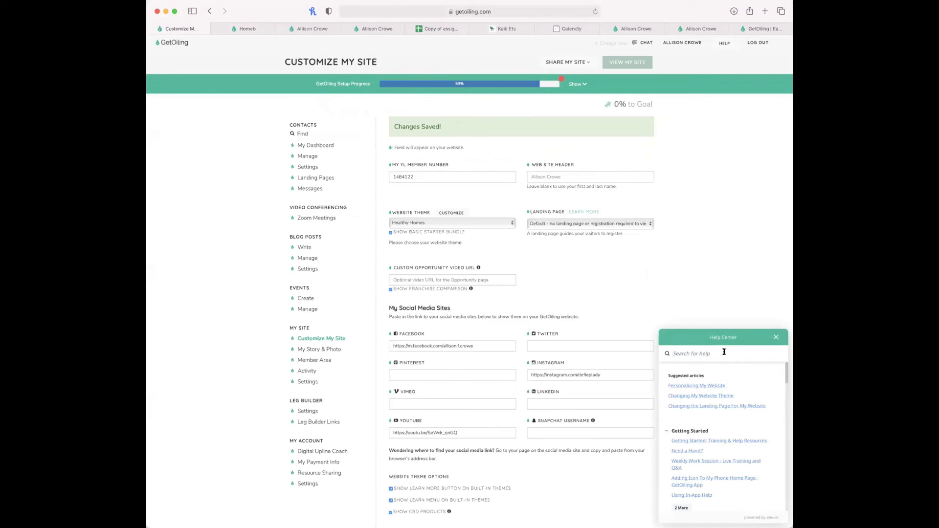
left_click(724, 353)
type("custom menu")
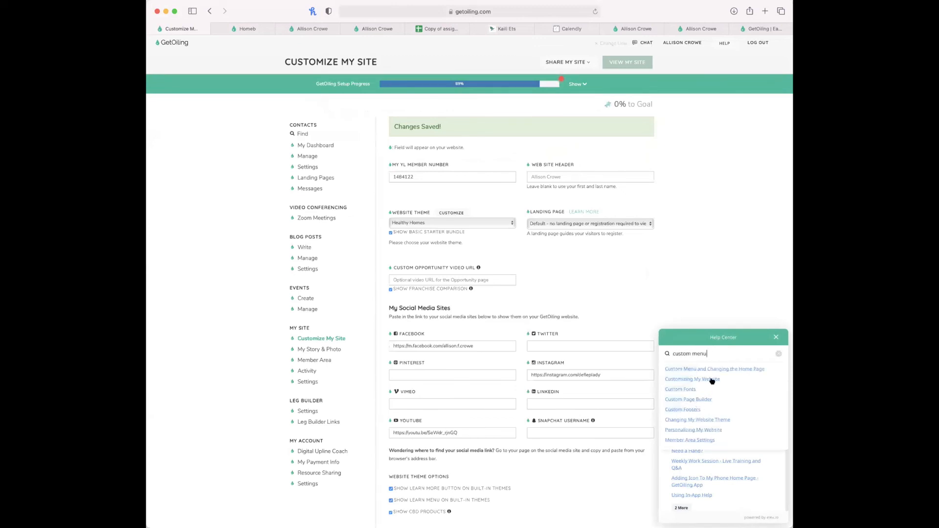
left_click(711, 369)
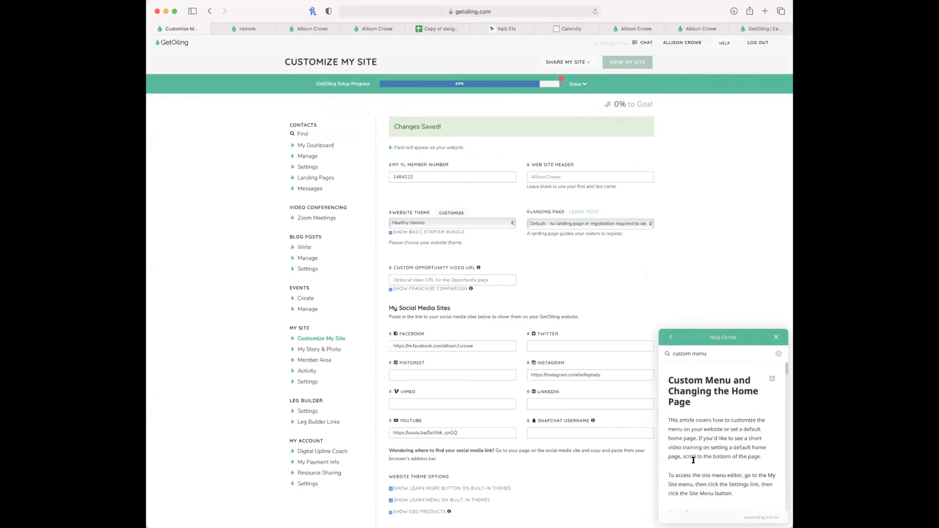
Read the help article's sections on adding menu headers, menu items and available menu item types.
scroll(741, 426, "down", 15)
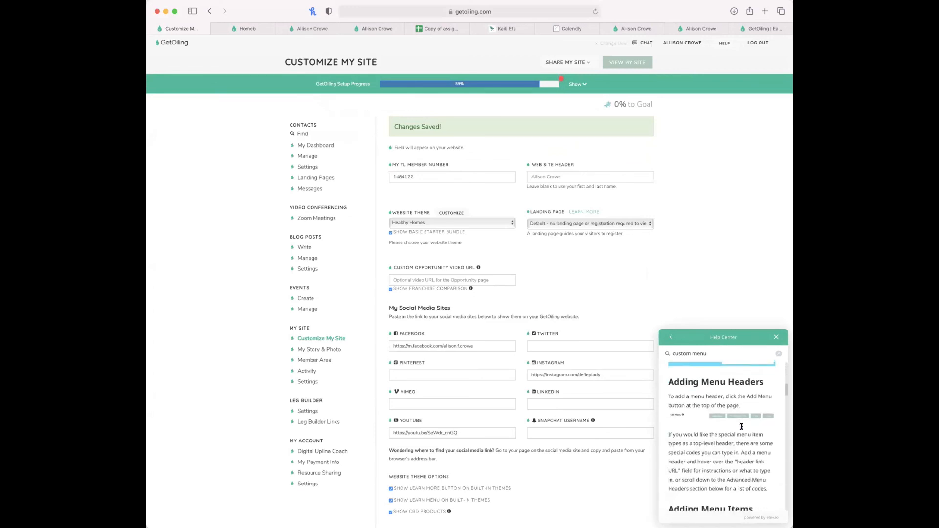
scroll(741, 427, "down", 3)
scroll(742, 426, "down", 9)
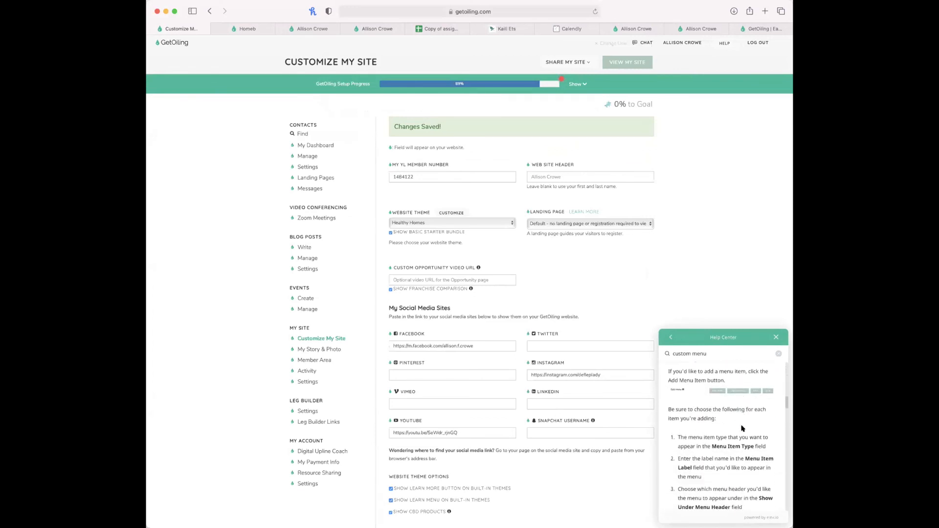
scroll(741, 428, "down", 10)
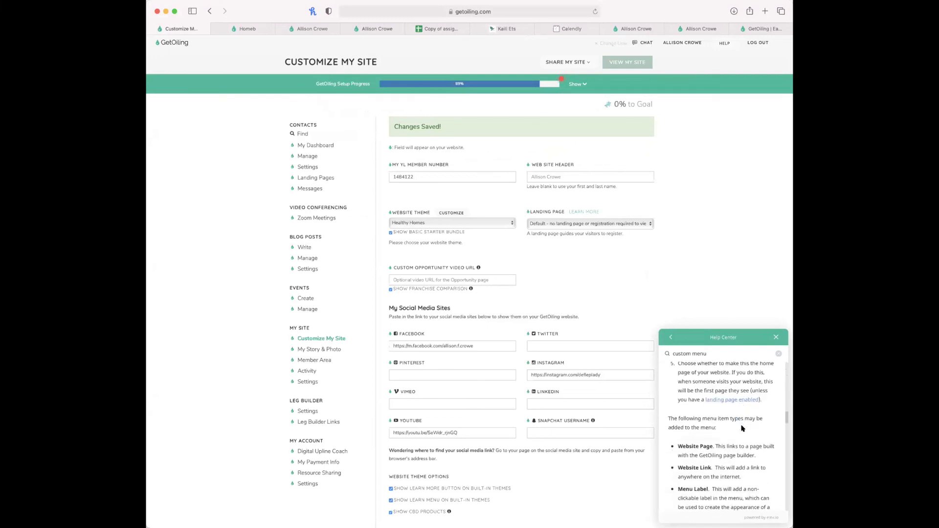
scroll(742, 428, "down", 10)
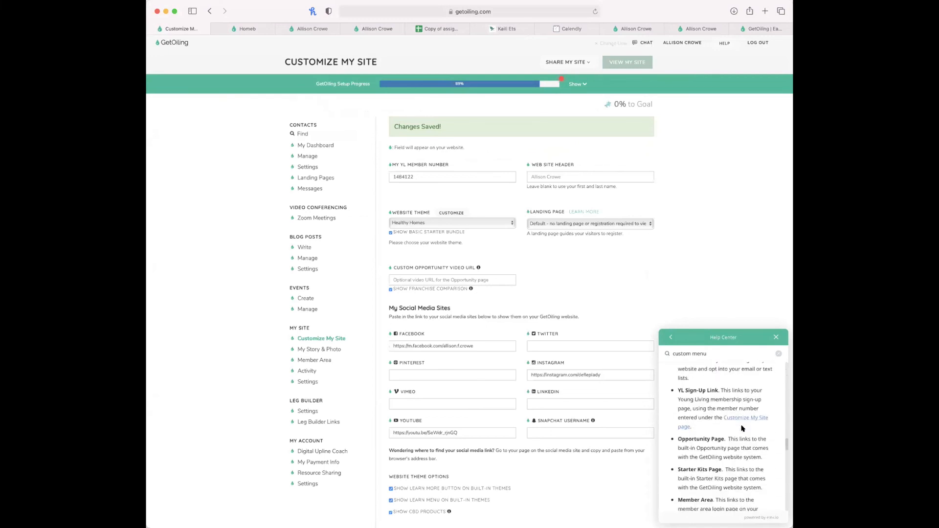
scroll(740, 428, "up", 20)
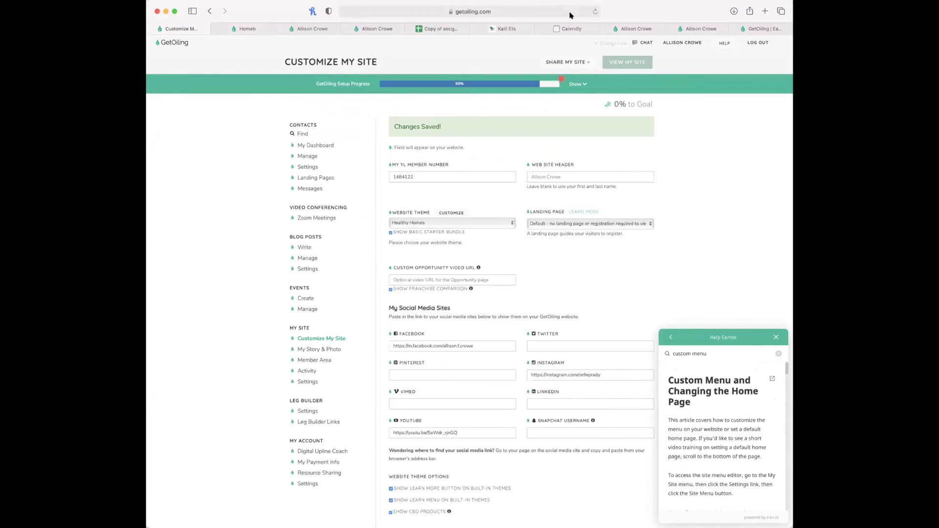